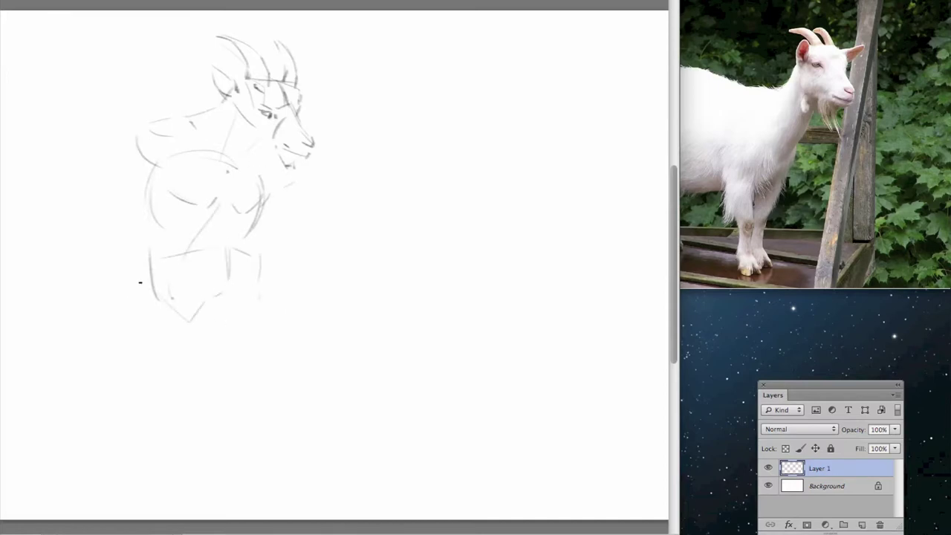
- Pencil-sketch the goat-man's lower leg, hoof, chest, abdomen and hip, undoing the stray strokes
left_click_drag(257, 317, 259, 401)
left_click_drag(204, 327, 256, 405)
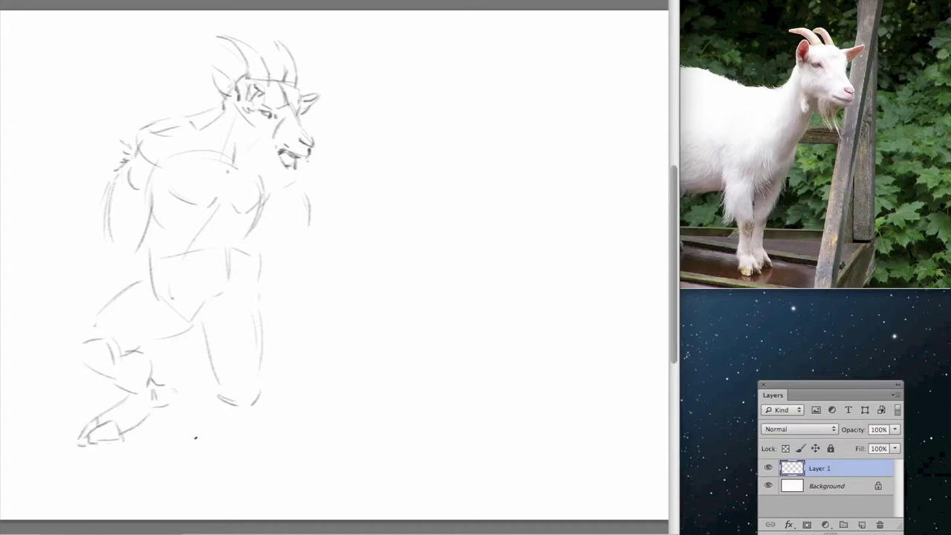
left_click_drag(157, 186, 205, 216)
left_click_drag(236, 214, 232, 231)
left_click_drag(187, 242, 178, 284)
left_click_drag(165, 275, 171, 315)
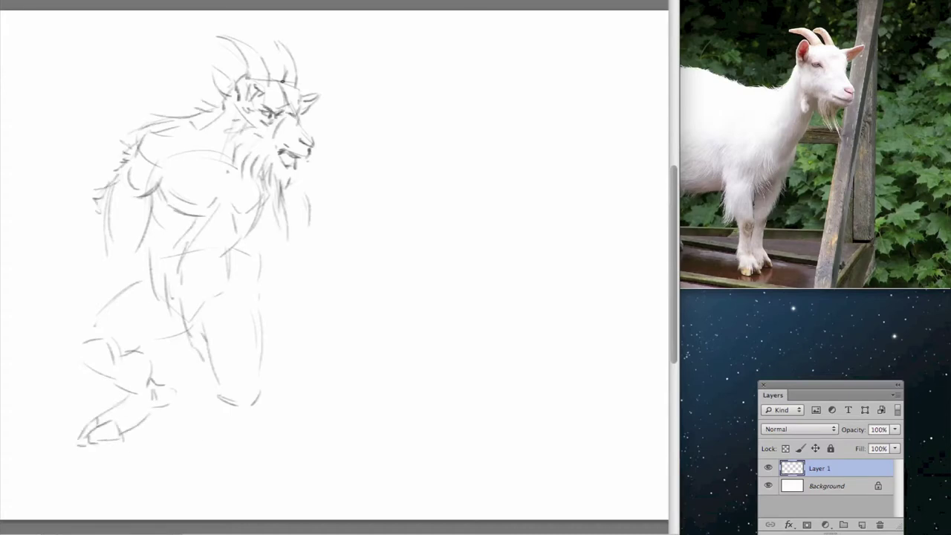
key("ctrl+z")
- Add a long diagonal staff, foot strokes, the back contour and hatching on the beard and chest
mouse_move(223, 223)
left_mouse_down()
mouse_move(325, 467)
mouse_move(348, 490)
left_mouse_up()
left_click_drag(237, 416, 257, 425)
left_click_drag(258, 397, 276, 401)
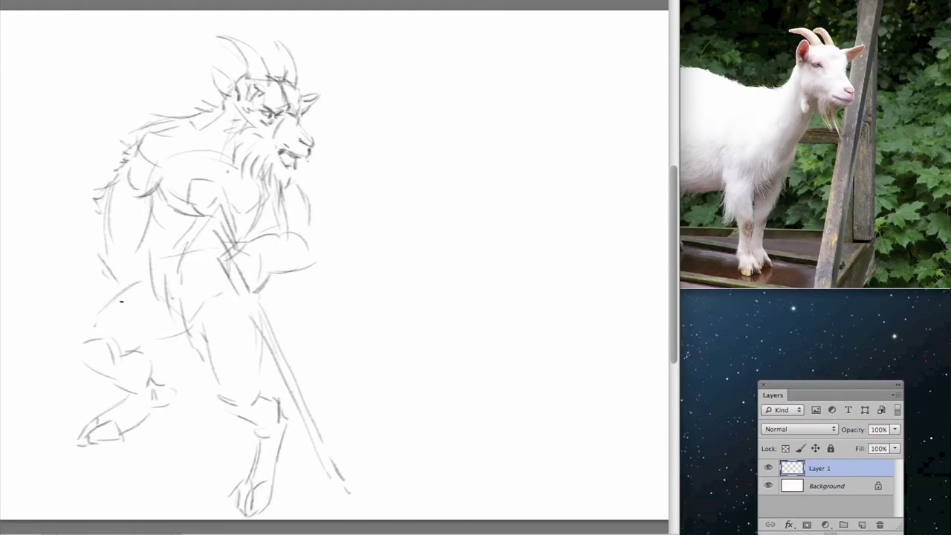
mouse_move(97, 252)
left_mouse_down()
mouse_move(132, 140)
mouse_move(136, 171)
left_mouse_up()
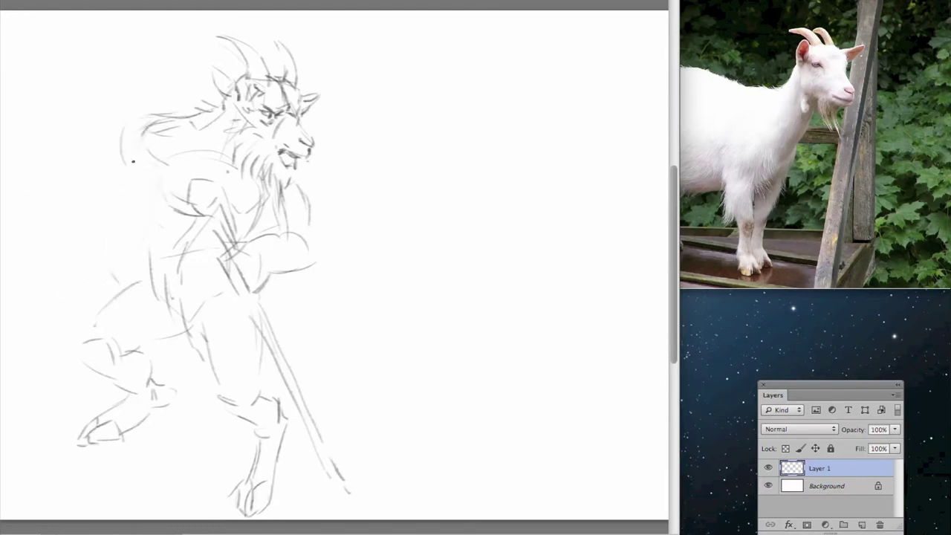
left_click_drag(230, 167, 236, 188)
left_click_drag(251, 173, 262, 202)
key("f")
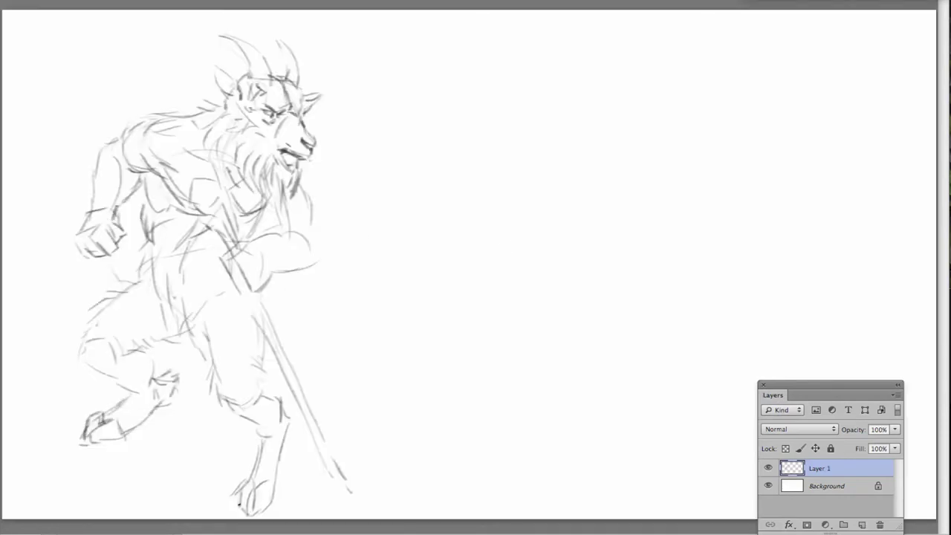
- Replace the old staff with a longer diagonal one, redraw the front leg and darken the hip
left_click_drag(320, 128, 320, 106)
left_click_drag(237, 223, 327, 416)
left_click_drag(194, 210, 424, 392)
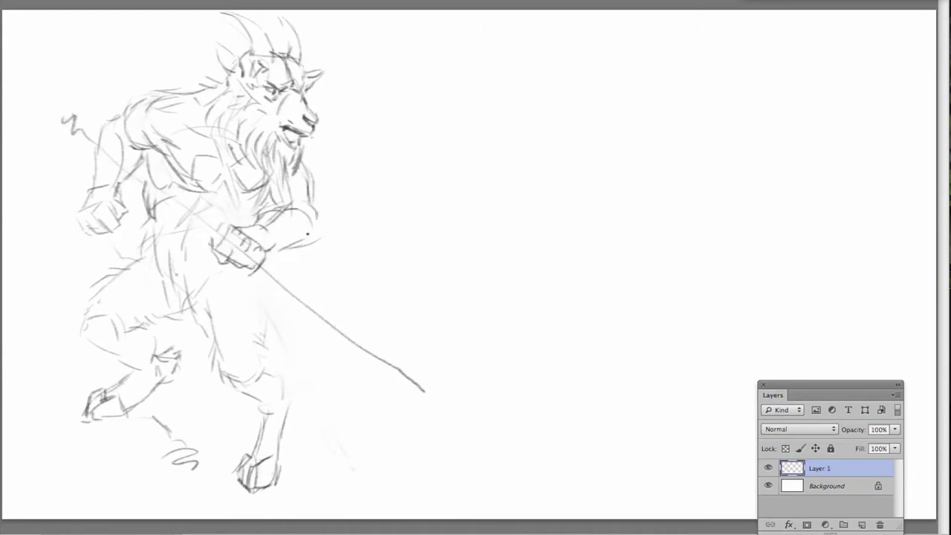
key("Delete")
mouse_move(281, 401)
left_mouse_down()
mouse_move(234, 446)
mouse_move(315, 458)
left_mouse_up()
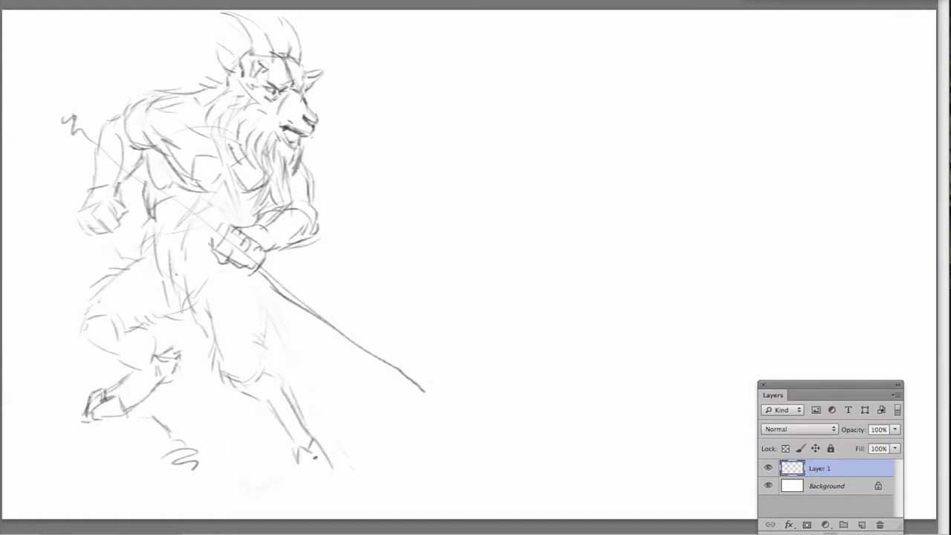
left_click_drag(261, 333, 231, 358)
mouse_move(260, 283)
left_mouse_down()
mouse_move(216, 319)
mouse_move(266, 316)
left_mouse_up()
left_click_drag(189, 232, 177, 319)
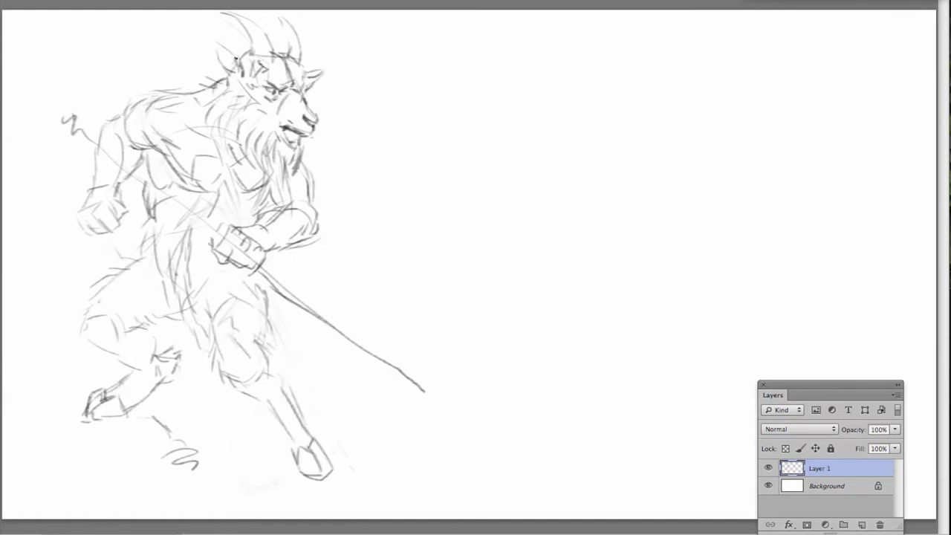
left_click_drag(390, 147, 398, 158)
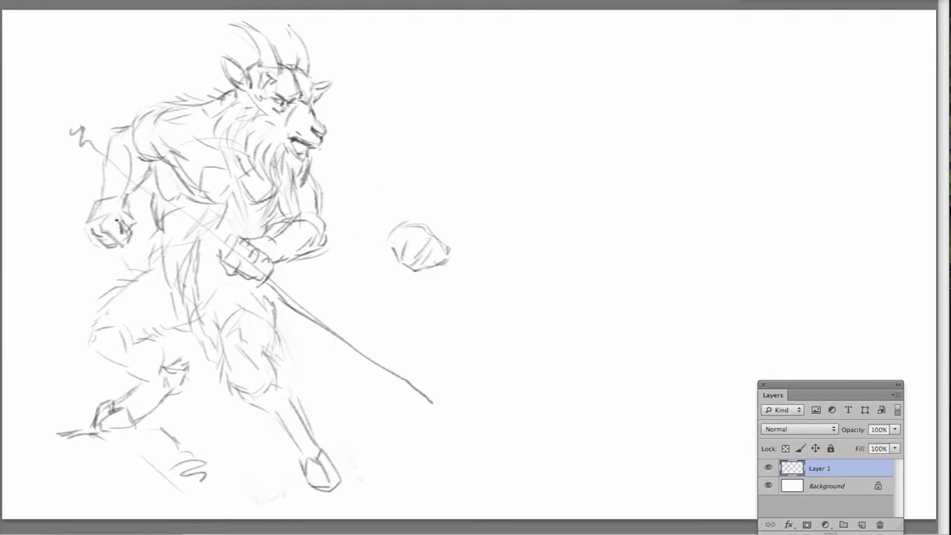
- Draw the long spear shaft, darken the back leg, fade Layer 1 and add Layer 2
mouse_move(61, 103)
left_mouse_down()
mouse_move(146, 192)
mouse_move(348, 341)
left_mouse_up()
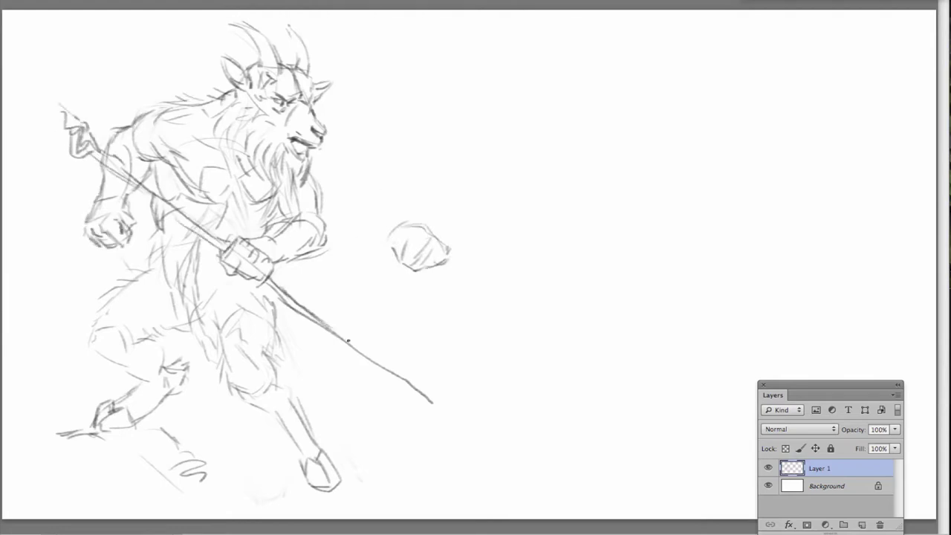
left_click_drag(141, 408, 181, 393)
left_click_drag(187, 359, 180, 377)
left_click_drag(156, 357, 169, 334)
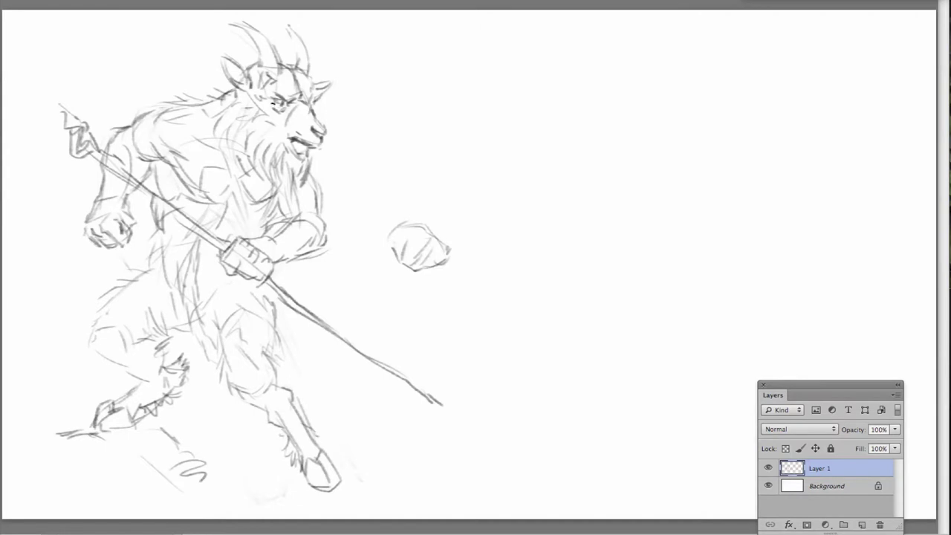
left_click_drag(860, 435, 836, 434)
key("ctrl+shift+alt+n")
left_click(271, 76)
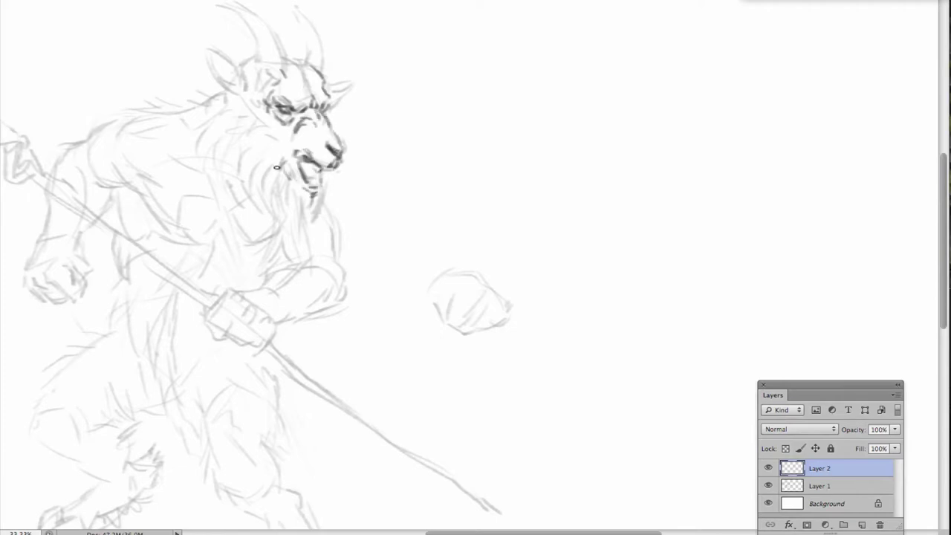
- Ink dark beard fur under the jaw and darken the ears, cheek and horns
left_click_drag(290, 179, 309, 253)
left_click_drag(282, 202, 298, 275)
left_click_drag(301, 182, 281, 178)
left_click_drag(212, 46, 237, 95)
mouse_move(349, 81)
left_mouse_down()
mouse_move(324, 92)
mouse_move(324, 108)
left_mouse_up()
left_click_drag(221, 32, 254, 65)
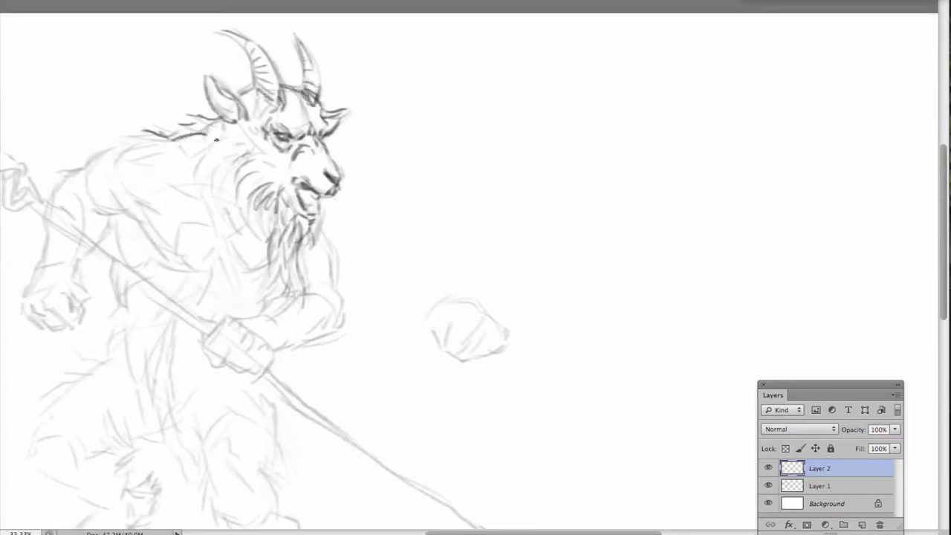
- Add dark linework across the chest, arm and forearm
left_click_drag(148, 230, 234, 271)
mouse_move(168, 211)
left_mouse_down()
mouse_move(238, 264)
mouse_move(264, 208)
left_mouse_up()
left_click_drag(268, 221, 221, 232)
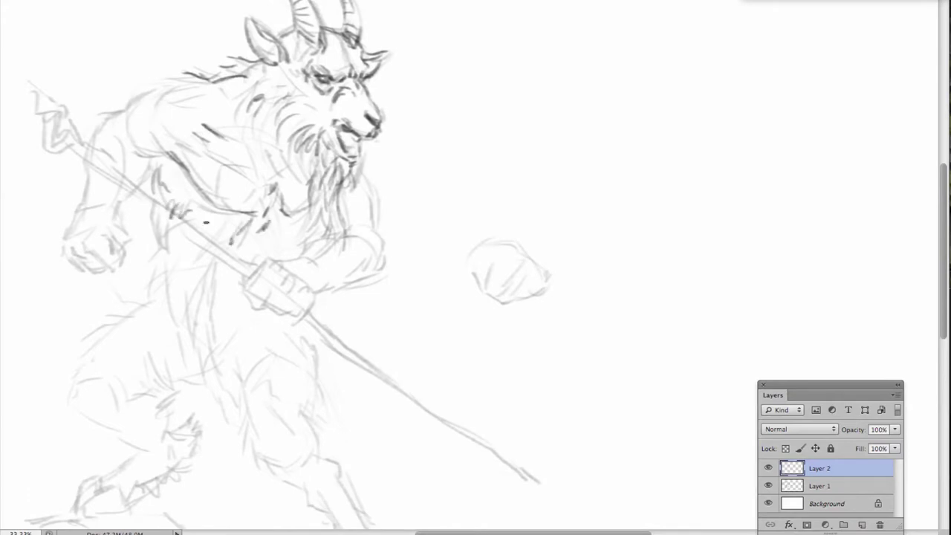
left_click_drag(160, 248, 108, 211)
left_click_drag(327, 156, 331, 217)
mouse_move(281, 202)
left_mouse_down()
mouse_move(315, 187)
mouse_move(277, 242)
left_mouse_up()
left_click_drag(282, 200, 249, 224)
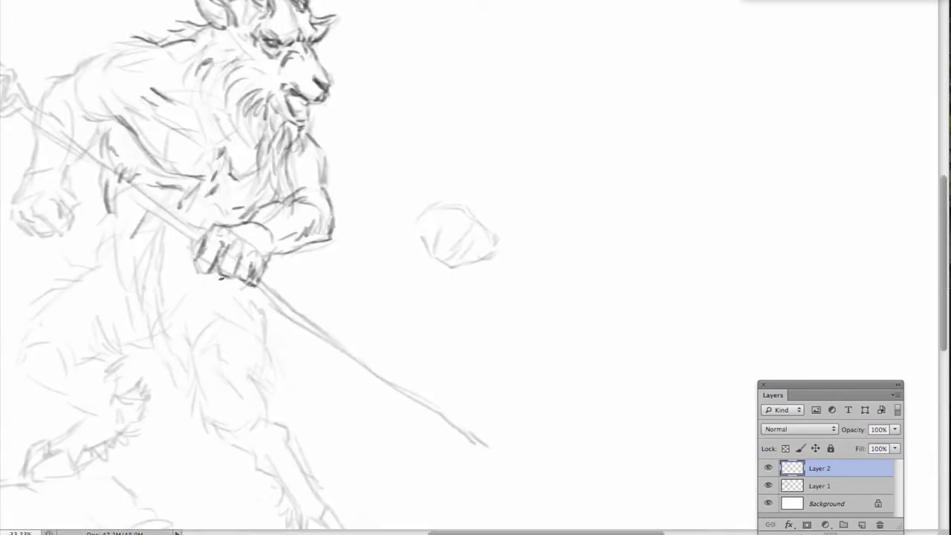
- Add dark fur strokes along the back, shoulder and upper arm
scroll(207, 231, "up", 1)
scroll(319, 97, "up", 1)
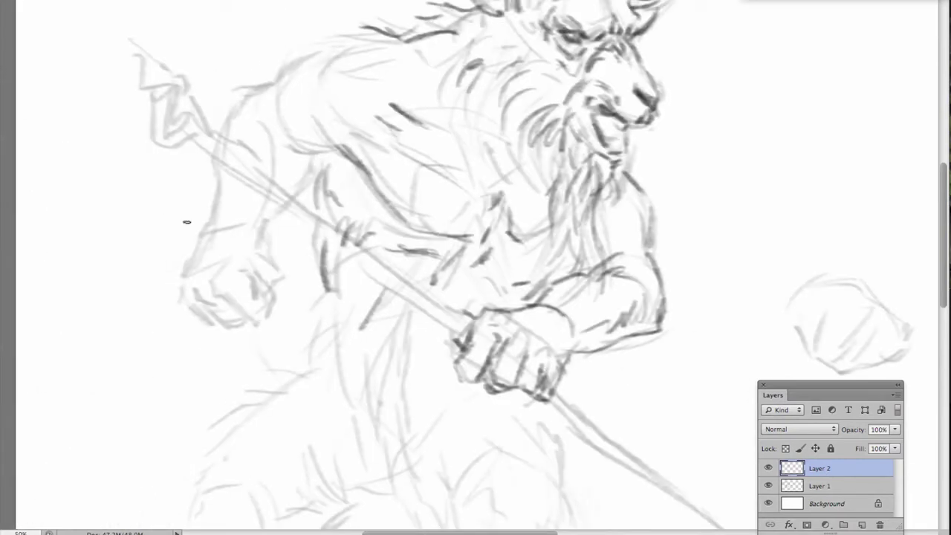
scroll(319, 96, "up", 1)
left_click_drag(321, 97, 245, 128)
mouse_move(254, 117)
left_mouse_down()
mouse_move(179, 162)
mouse_move(233, 216)
left_mouse_up()
left_click_drag(243, 110, 201, 134)
left_click_drag(211, 170, 296, 216)
mouse_move(225, 172)
left_mouse_down()
mouse_move(272, 159)
mouse_move(321, 272)
left_mouse_up()
- Redraw the long spear with a zigzag spearhead and outline the left fist
mouse_move(428, 372)
left_mouse_down()
mouse_move(110, 121)
mouse_move(123, 186)
left_mouse_up()
left_click_drag(119, 178, 245, 275)
left_click_drag(182, 229, 187, 257)
left_click_drag(142, 297, 200, 336)
left_click_drag(190, 249, 204, 312)
mouse_move(216, 312)
left_mouse_down()
mouse_move(186, 272)
mouse_move(172, 289)
left_mouse_up()
left_click_drag(164, 239, 176, 267)
left_click_drag(189, 199, 199, 243)
- Add dark strokes to the chest fur and face
key("ctrl+minus")
left_click_drag(180, 100, 218, 137)
left_click_drag(223, 129, 225, 145)
scroll(225, 146, "up", 3)
left_click_drag(183, 88, 241, 115)
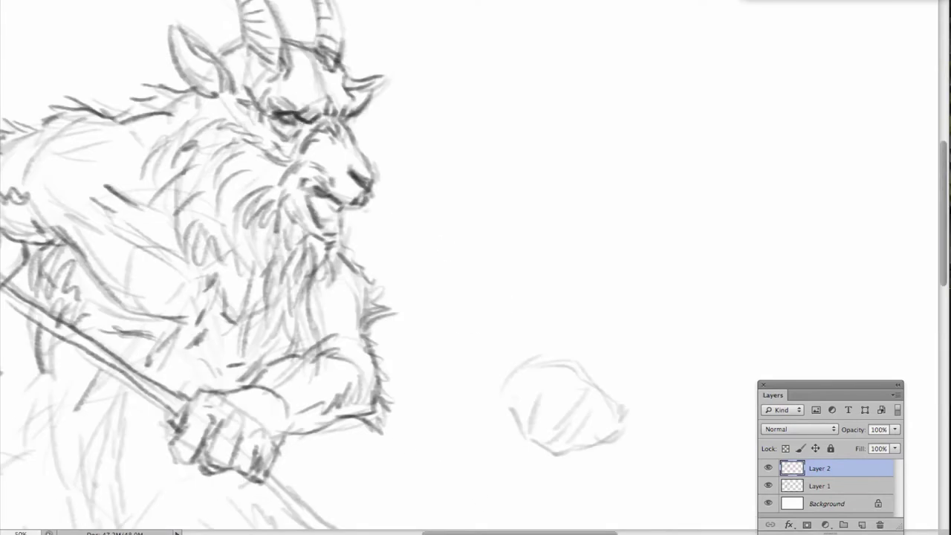
key("ctrl+minus")
key("ctrl+minus")
key("ctrl+plus")
- Add fur strokes over the lower body and legs
mouse_move(178, 256)
left_mouse_down()
mouse_move(197, 357)
mouse_move(171, 290)
left_mouse_up()
left_click_drag(211, 275, 223, 375)
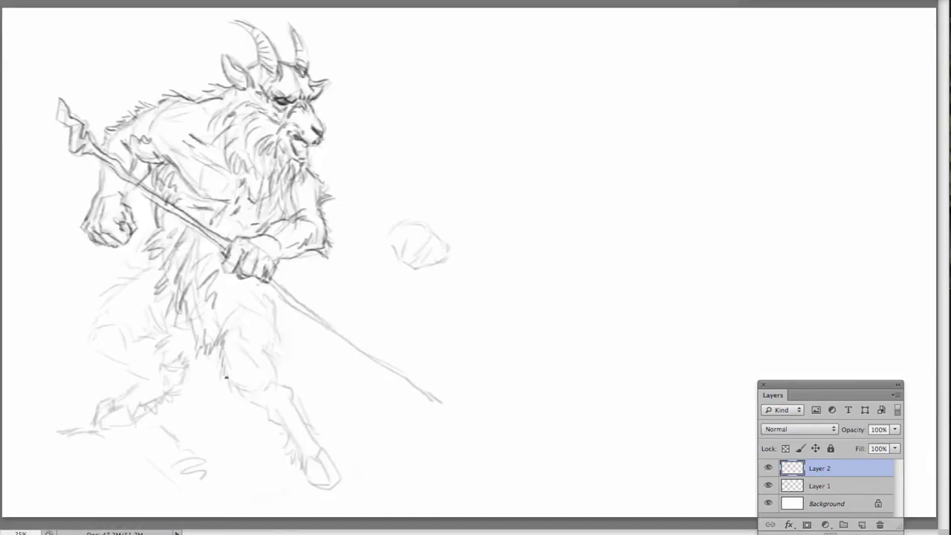
left_click_drag(163, 316, 178, 345)
mouse_move(111, 271)
left_mouse_down()
mouse_move(96, 331)
mouse_move(130, 349)
left_mouse_up()
left_click_drag(122, 334, 183, 366)
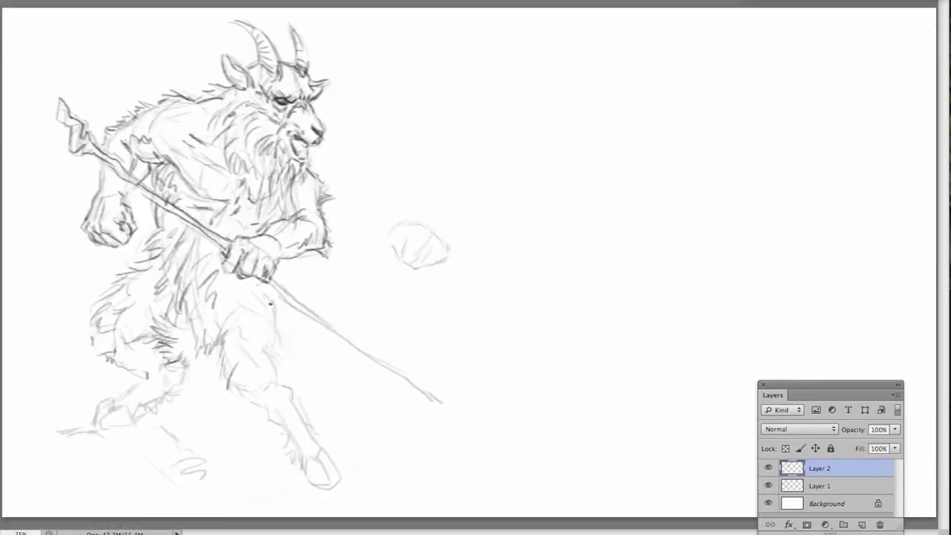
- Flip the canvas horizontally to check the drawing, touch up the chest fur, and flip back
key("ctrl+shift+h")
key("ctrl+minus")
key("ctrl+plus")
key("ctrl+plus")
left_click_drag(654, 119, 646, 179)
left_click_drag(654, 89, 699, 114)
key("ctrl+plus")
key("ctrl+minus")
key("ctrl+minus")
key("ctrl+shift+h")
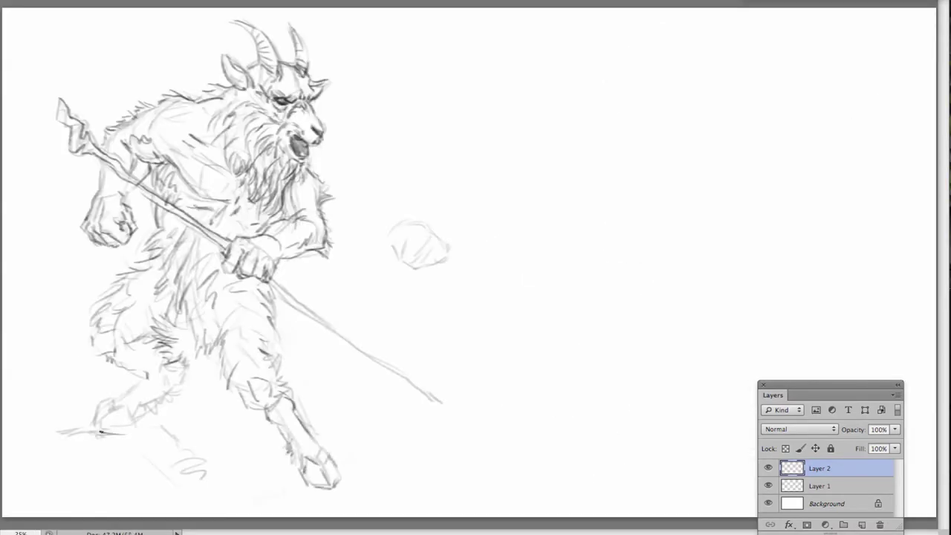
left_click(486, 250)
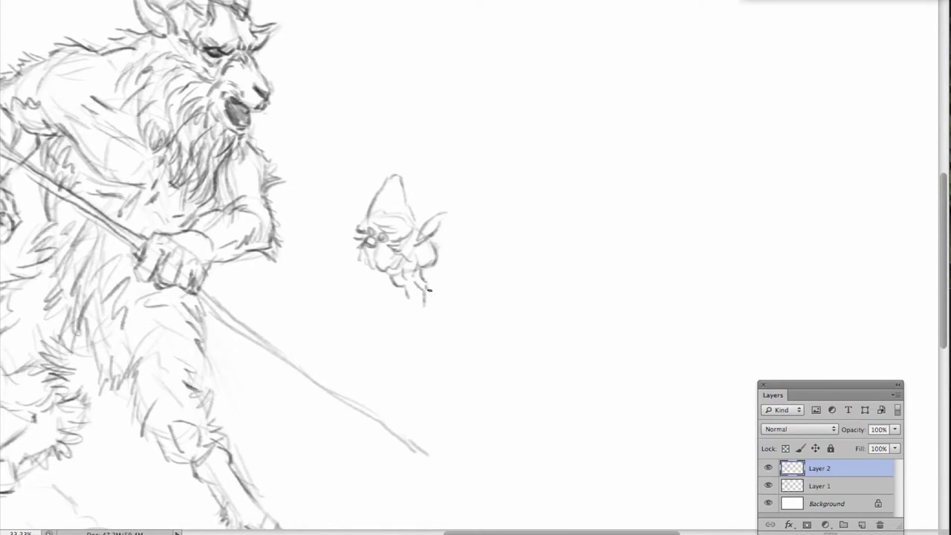
- Sketch the small creature's ears, body and legs ahead of the goat-man
left_click(390, 208)
left_click_drag(427, 189, 422, 245)
left_click_drag(466, 208, 431, 252)
left_click_drag(438, 297, 442, 358)
left_click(419, 246, "alt")
left_click(420, 246, "alt")
- Merge the creature down into the sketch and move it up and right with Free Transform
key("ctrl+e")
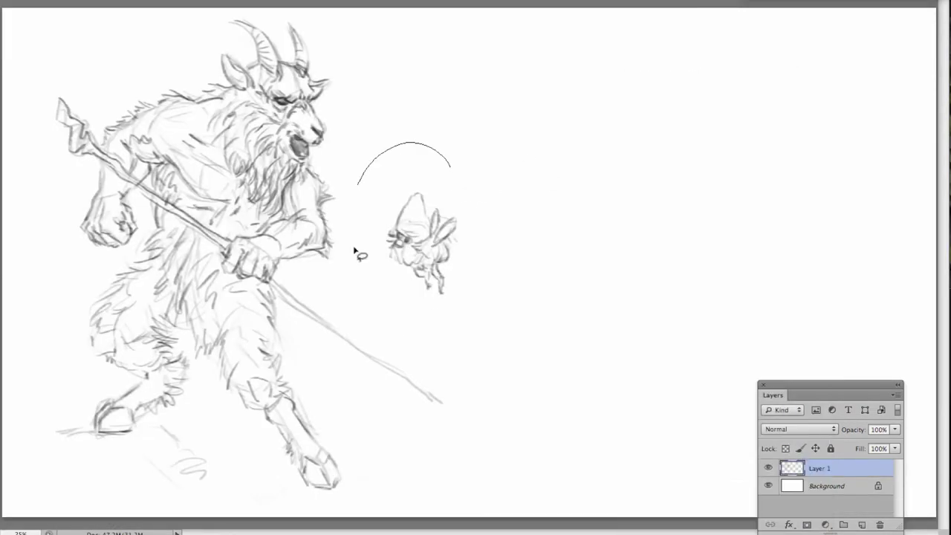
key("ctrl+t")
left_click_drag(431, 237, 483, 239)
key("Return")
- Draw ground and shadow under the goat's feet with a long horizontal ground line
left_click_drag(34, 407, 111, 396)
left_click_drag(149, 431, 222, 468)
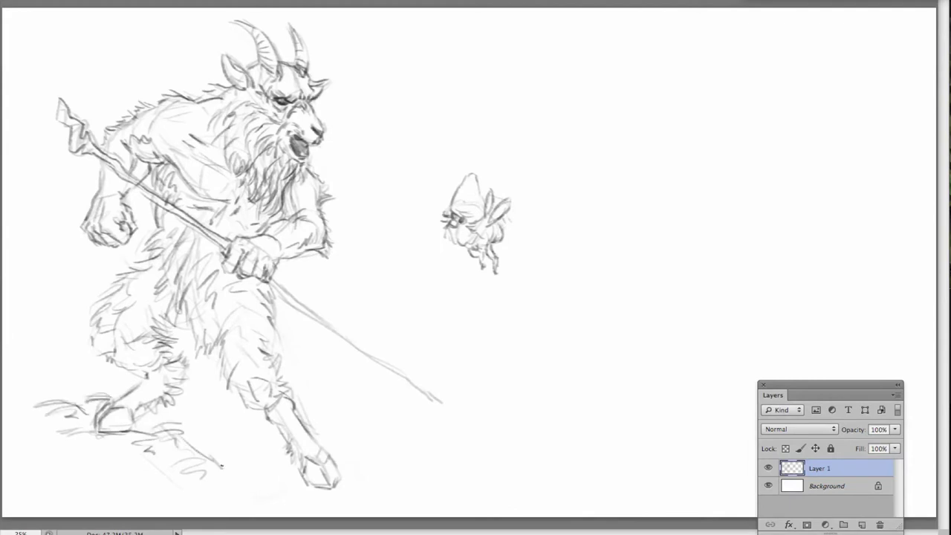
left_click_drag(56, 468, 119, 435)
left_click_drag(70, 483, 171, 505)
left_click_drag(104, 471, 133, 455)
left_click_drag(194, 488, 399, 487)
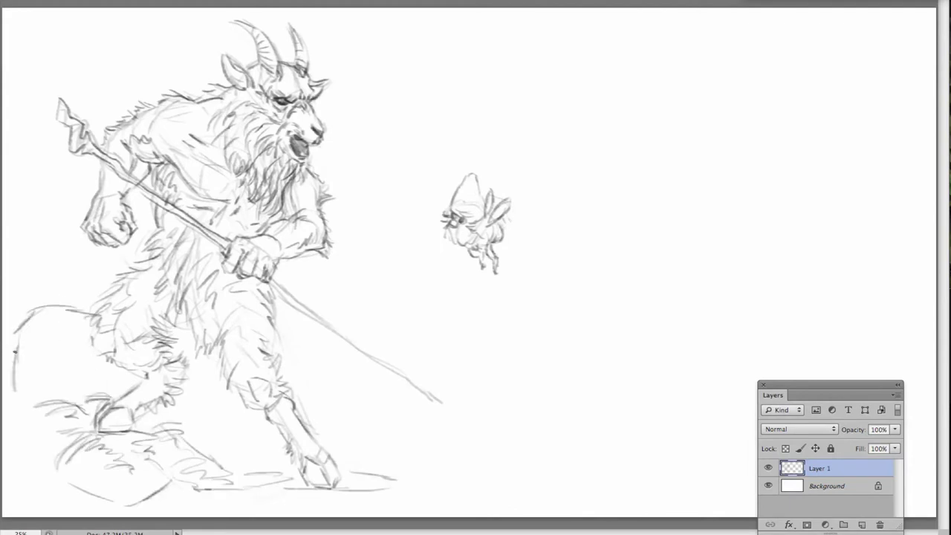
- Add more ground strokes and a long wavy ground line, then fade the sketch layer
left_click_drag(3, 348, 65, 390)
left_click_drag(446, 298, 474, 294)
left_click_drag(45, 318, 112, 379)
left_click_drag(86, 247, 88, 301)
left_click_drag(254, 426, 300, 439)
left_click_drag(398, 444, 582, 474)
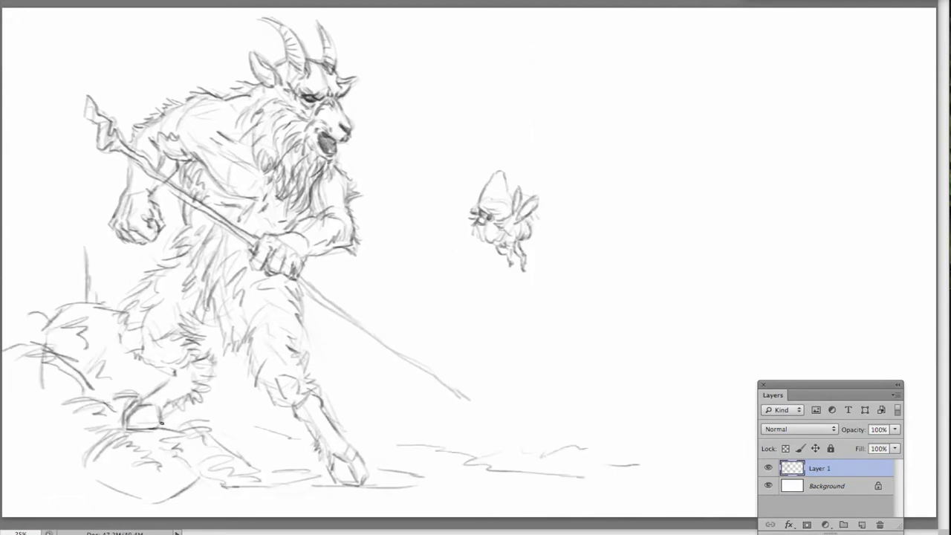
left_click_drag(849, 434, 817, 434)
left_click(861, 525, "ctrl")
- Paint soft pale teal strokes around the goat-man with a large soft brush
left_click_drag(416, 67, 357, 297)
left_click_drag(371, 223, 550, 312)
left_click(471, 212)
left_click(297, 193)
left_click(599, 107)
mouse_move(488, 138)
left_mouse_down()
mouse_move(97, 212)
mouse_move(388, 410)
mouse_move(148, 371)
left_mouse_up()
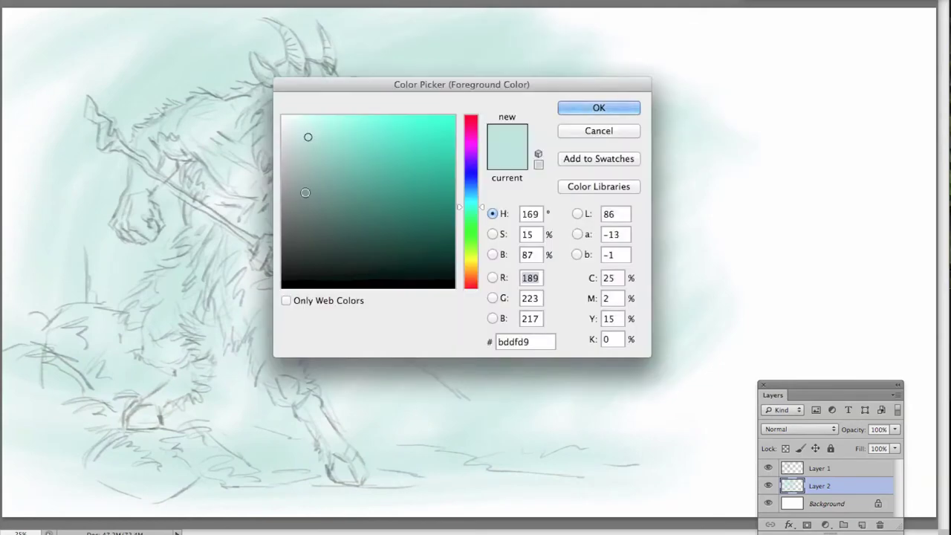
- Add darker grey-teal swirling strokes across the top, left and right of the background
left_click(599, 106)
left_click_drag(74, 75, 186, 298)
mouse_move(223, 44)
left_mouse_down()
mouse_move(684, 163)
mouse_move(583, 141)
mouse_move(435, 196)
mouse_move(193, 464)
left_mouse_up()
key("ctrl+minus")
left_click_drag(657, 67, 713, 334)
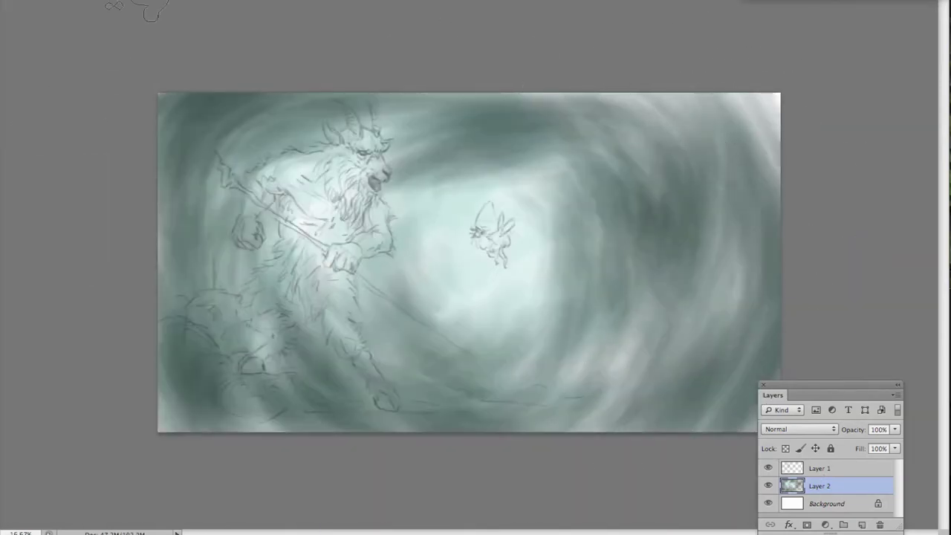
mouse_move(713, 223)
left_mouse_down()
mouse_move(171, 424)
mouse_move(390, 263)
mouse_move(549, 319)
left_mouse_up()
left_click_drag(661, 119, 620, 244)
key("ctrl+plus")
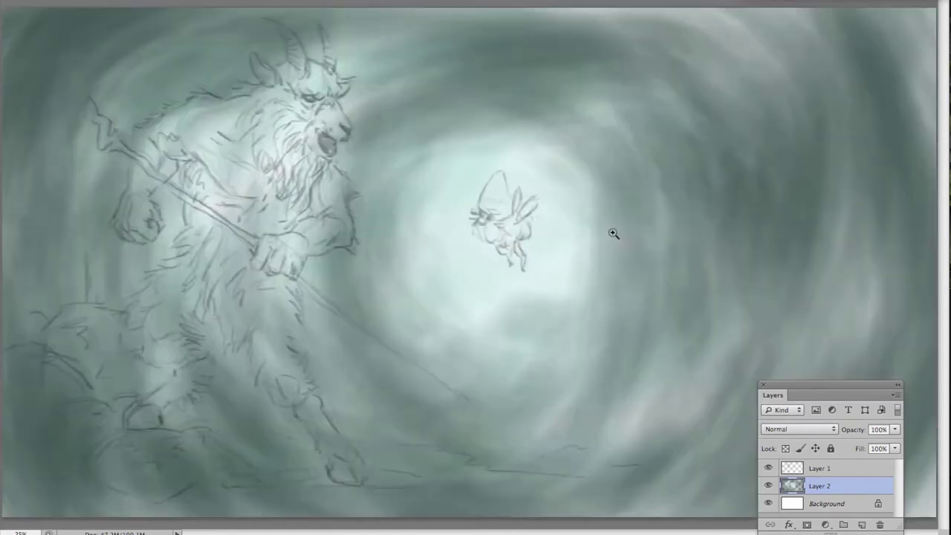
- Block in the goat-man's body in brown on new Layer 3
left_click(861, 526)
key("Return")
left_click_drag(275, 119, 222, 193)
mouse_move(171, 133)
left_mouse_down()
mouse_move(255, 109)
mouse_move(275, 193)
mouse_move(148, 163)
mouse_move(208, 298)
mouse_move(323, 191)
mouse_move(267, 71)
mouse_move(171, 349)
mouse_move(211, 277)
mouse_move(317, 429)
mouse_move(171, 372)
mouse_move(185, 115)
mouse_move(278, 30)
mouse_move(327, 149)
left_mouse_up()
key("alt+bracketleft")
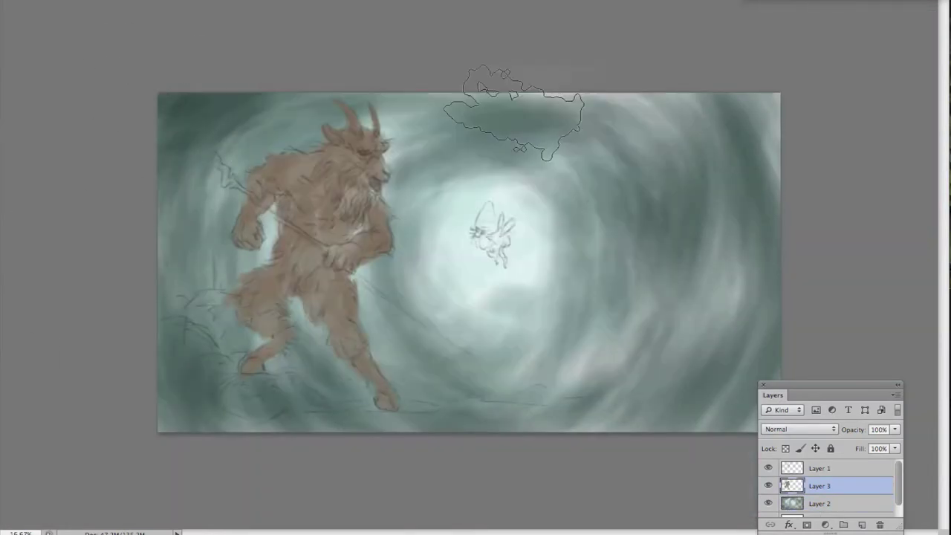
- On the background layer, lighten the bottom ground band and paint snow and shadow at lower left
key("alt+bracketleft")
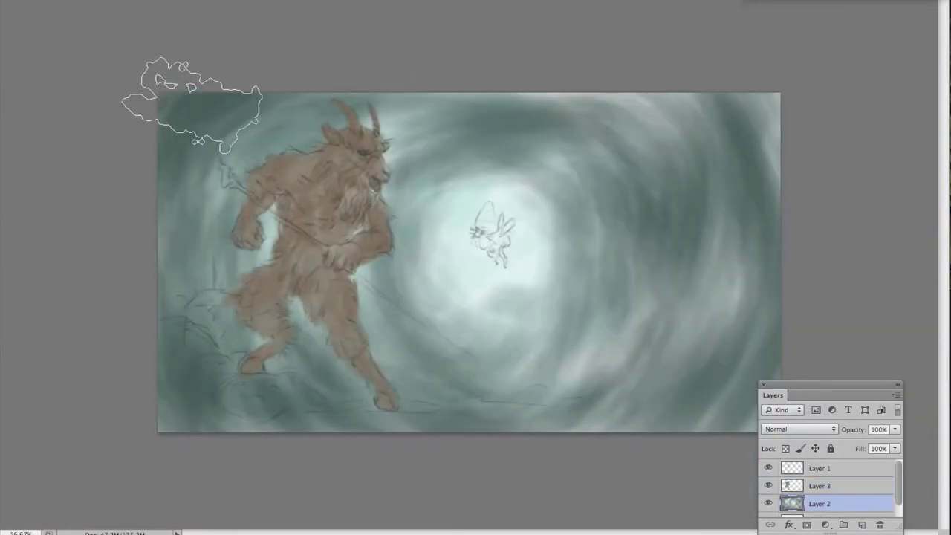
mouse_move(410, 348)
left_mouse_down()
mouse_move(701, 435)
mouse_move(315, 382)
mouse_move(453, 418)
mouse_move(276, 429)
mouse_move(484, 377)
mouse_move(413, 379)
mouse_move(456, 388)
mouse_move(320, 416)
left_mouse_up()
mouse_move(387, 401)
left_mouse_down()
mouse_move(274, 393)
mouse_move(149, 335)
left_mouse_up()
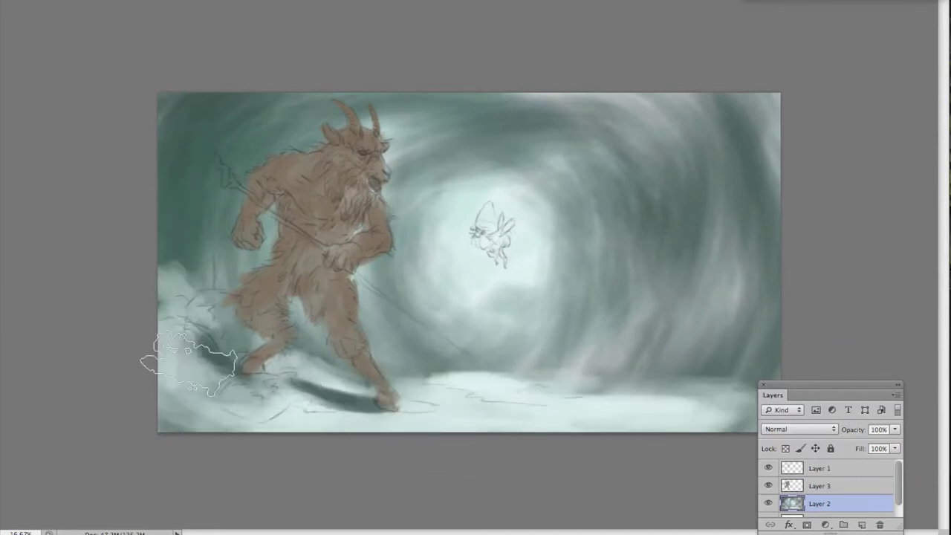
left_click_drag(148, 386, 178, 275)
key("ctrl+plus")
- On Layer 3, paint dark brown #423426 strokes over the goat-man's head and beard
key("alt+bracketright")
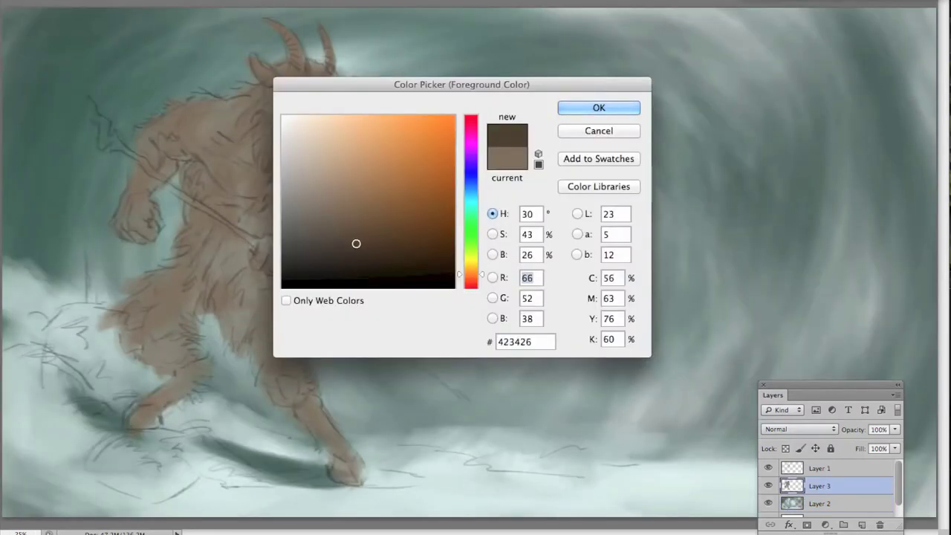
key("Return")
key("ctrl+plus")
key("ctrl+minus")
left_click_drag(283, 171, 349, 141)
left_click_drag(408, 118, 416, 216)
left_click_drag(364, 245, 416, 208)
- Darken the goat's open mouth, lower beard and shoulder with more dark brown strokes
key("ctrl+plus")
mouse_move(490, 245)
left_mouse_down()
mouse_move(467, 257)
mouse_move(494, 212)
left_mouse_up()
left_click_drag(498, 137, 505, 201)
mouse_move(283, 178)
left_mouse_down()
mouse_move(342, 223)
mouse_move(297, 219)
mouse_move(372, 186)
left_mouse_up()
left_click_drag(178, 223, 223, 170)
key("ctrl+minus")
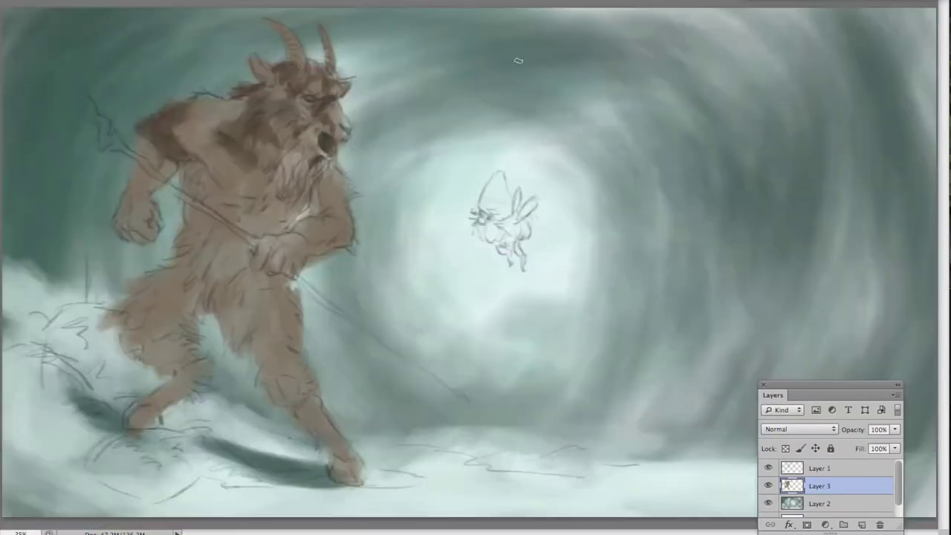
key("ctrl+minus")
key("ctrl+minus")
key("ctrl+plus")
key("ctrl+plus")
key("ctrl+plus")
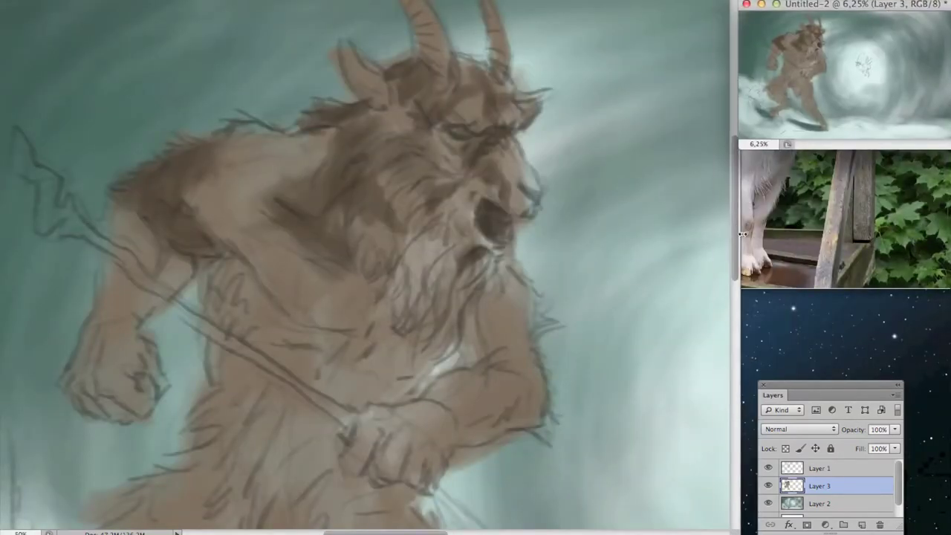
- Paint dark fur strokes around the goat-man's fist and look over his torso and legs
key("ctrl+plus")
key("ctrl+plus")
left_click_drag(367, 136, 363, 122)
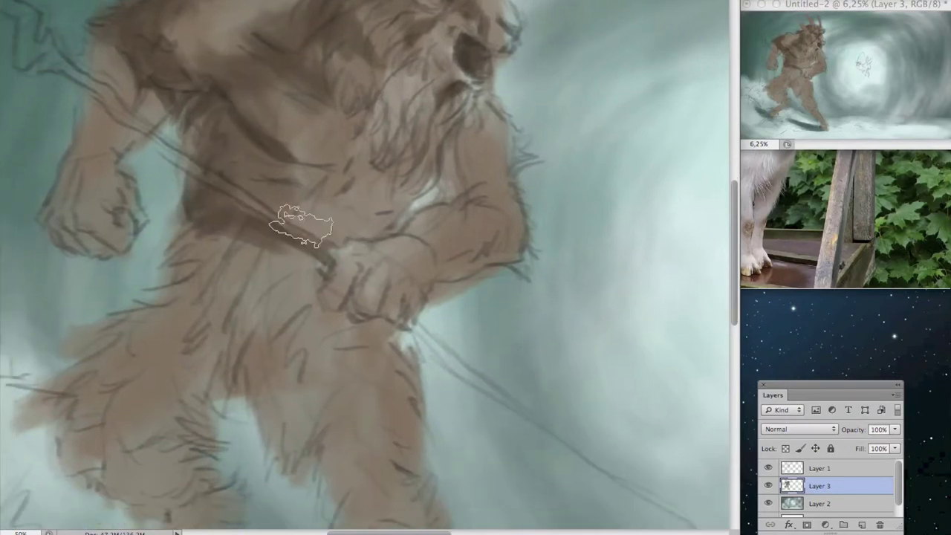
left_click_drag(126, 15, 173, 132)
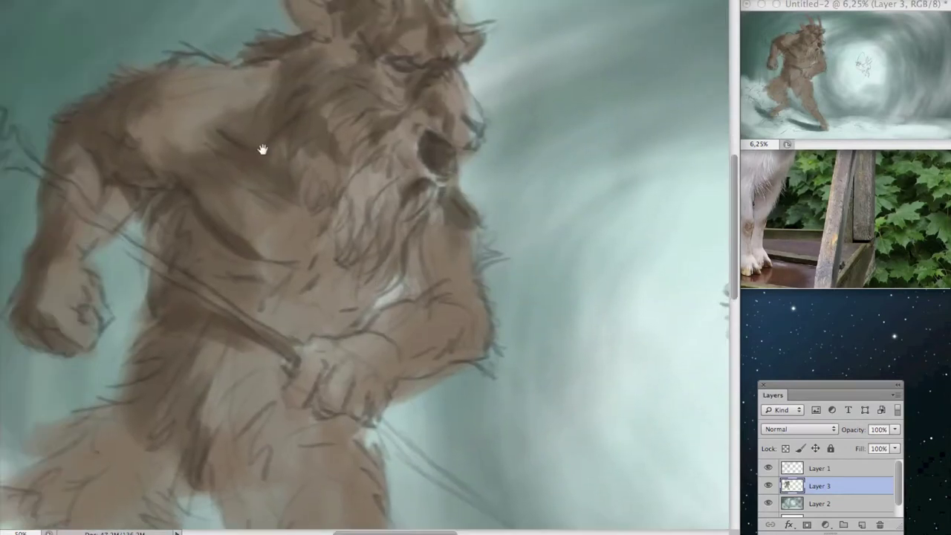
left_click_drag(261, 148, 304, 22)
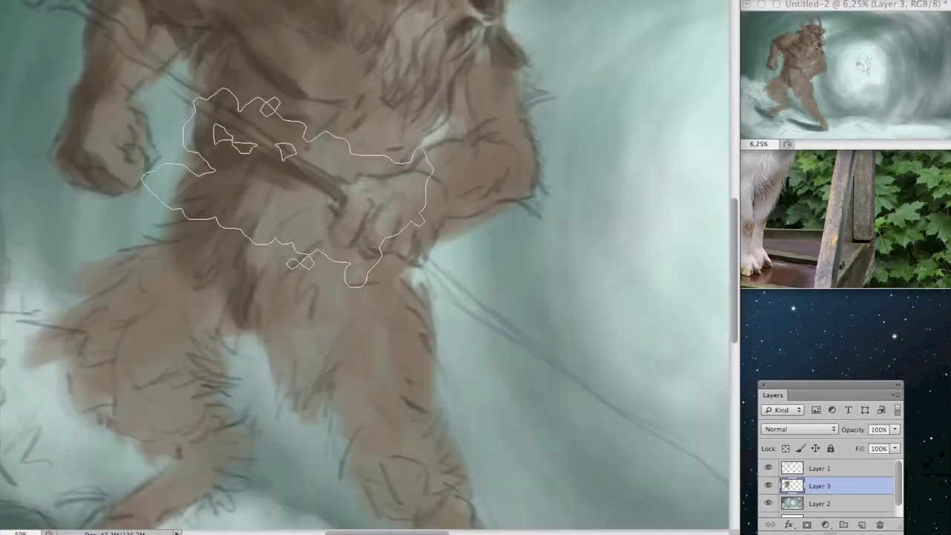
left_click_drag(401, 184, 237, 220)
mouse_move(166, 260)
left_mouse_down()
mouse_move(213, 159)
mouse_move(242, 190)
left_mouse_up()
mouse_move(340, 206)
left_mouse_down()
mouse_move(331, 289)
mouse_move(329, 186)
mouse_move(237, 293)
mouse_move(349, 228)
mouse_move(422, 161)
mouse_move(488, 248)
left_mouse_up()
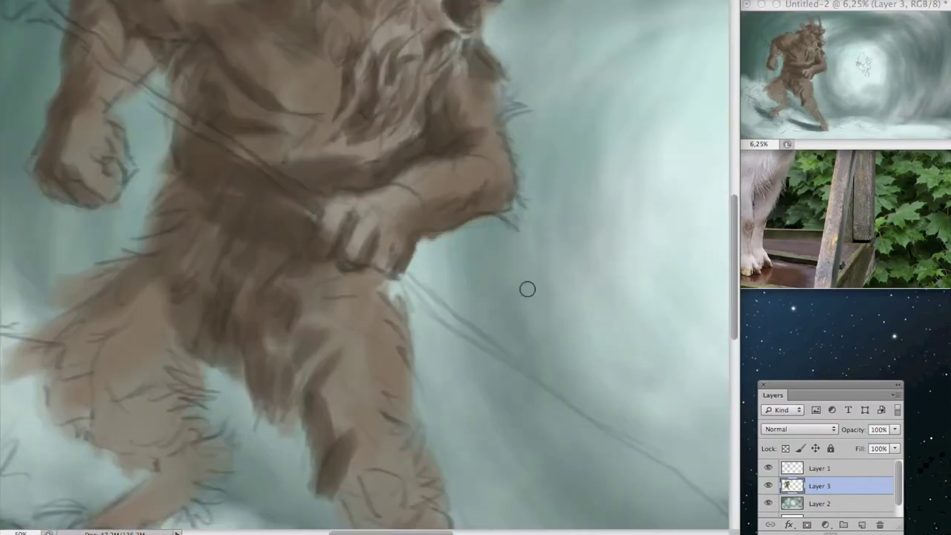
mouse_move(168, 444)
left_mouse_down()
mouse_move(327, 318)
mouse_move(276, 213)
mouse_move(392, 318)
mouse_move(350, 329)
mouse_move(325, 229)
mouse_move(338, 147)
mouse_move(379, 193)
mouse_move(446, 148)
left_mouse_up()
scroll(457, 142, "down", 1)
scroll(287, 213, "down", 1)
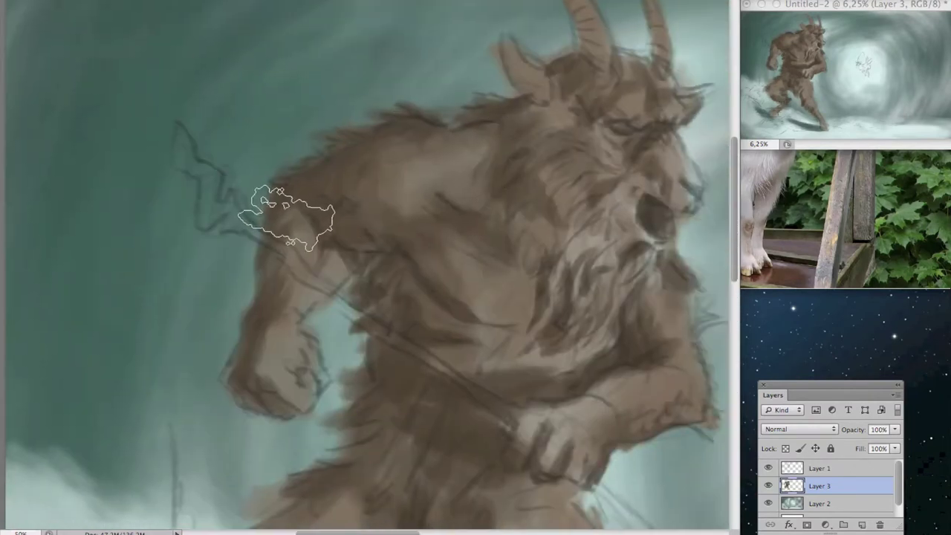
scroll(552, 378, "down", 1)
scroll(280, 244, "up", 3)
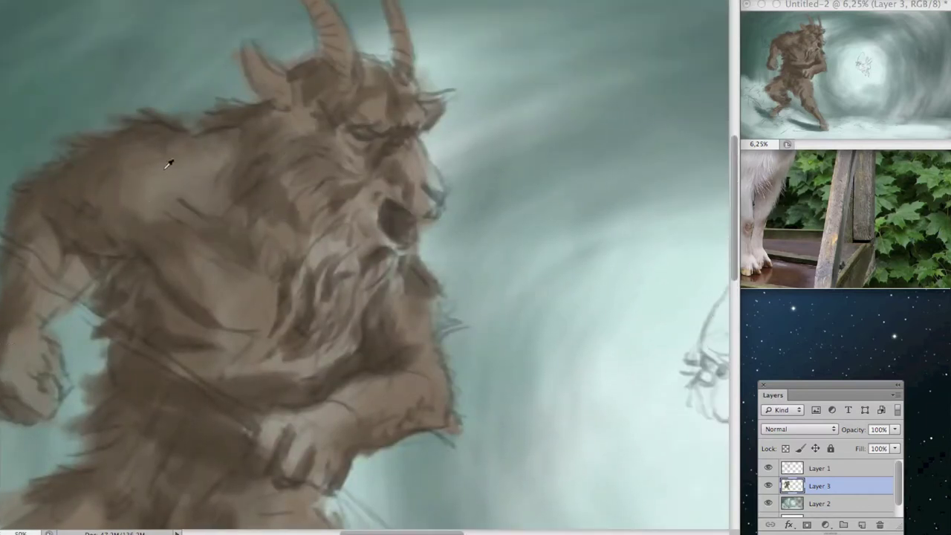
- Add a new Layer 4 and paint light strokes over the hand and forearm
key("ctrl+alt+shift+n")
mouse_move(282, 446)
left_mouse_down()
mouse_move(312, 435)
mouse_move(334, 453)
left_mouse_up()
scroll(425, 366, "down", 1)
left_click_drag(425, 366, 394, 334)
left_click_drag(430, 401, 320, 439)
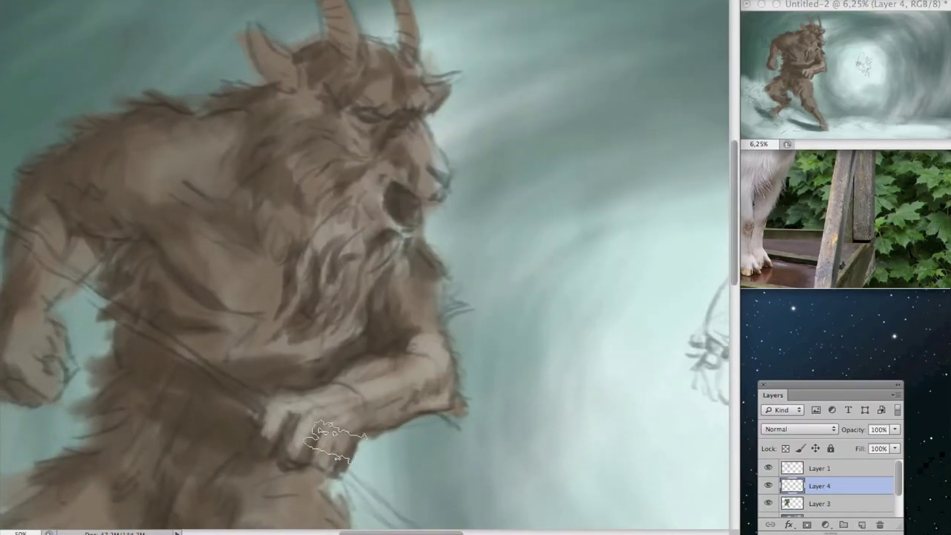
- Lighten the hand holding the staff, resizing the brush smaller for detail
left_click_drag(424, 334, 386, 282)
scroll(390, 187, "up", 1)
key("bracketleft")
key("bracketleft")
key("bracketleft")
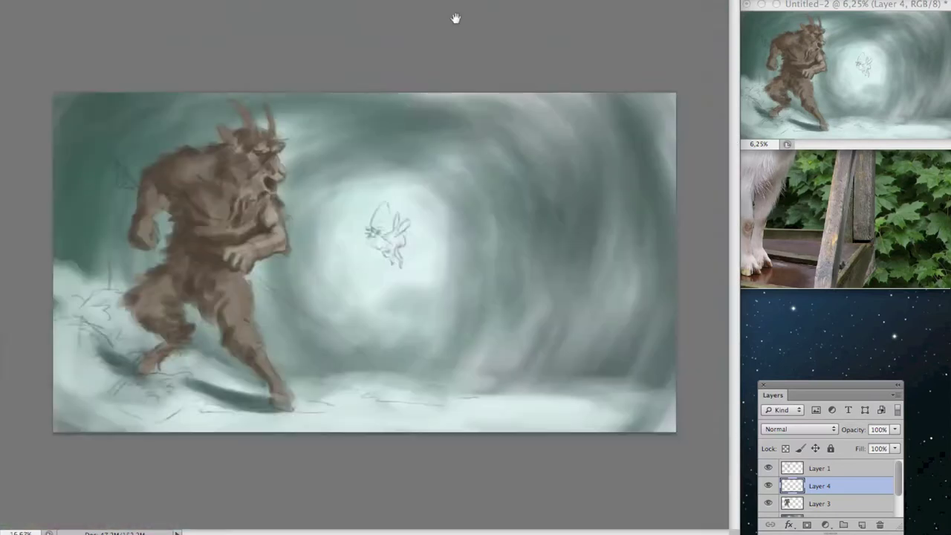
left_click_drag(425, 213, 198, 156)
key("bracketright")
key("bracketright")
key("bracketright")
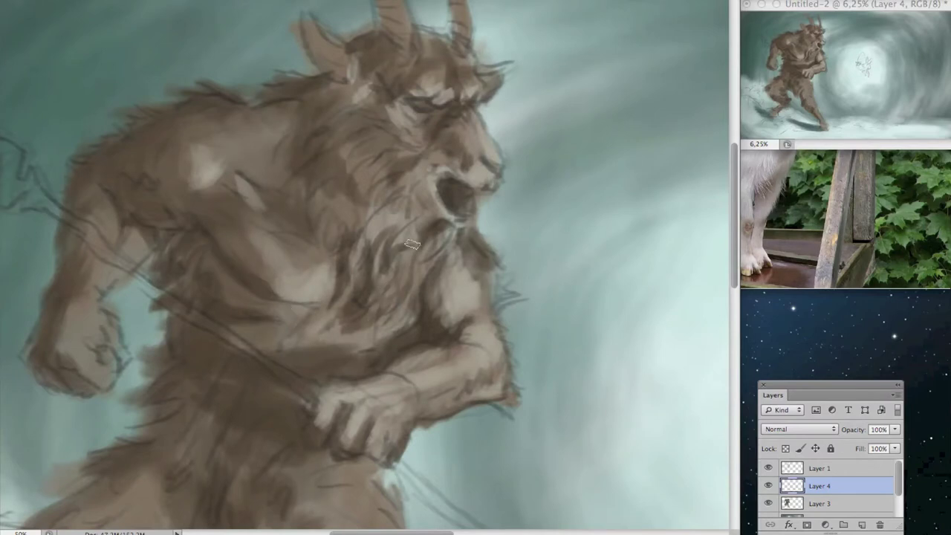
scroll(282, 215, "up", 2)
scroll(216, 164, "down", 2)
key("bracketleft")
key("bracketleft")
key("bracketleft")
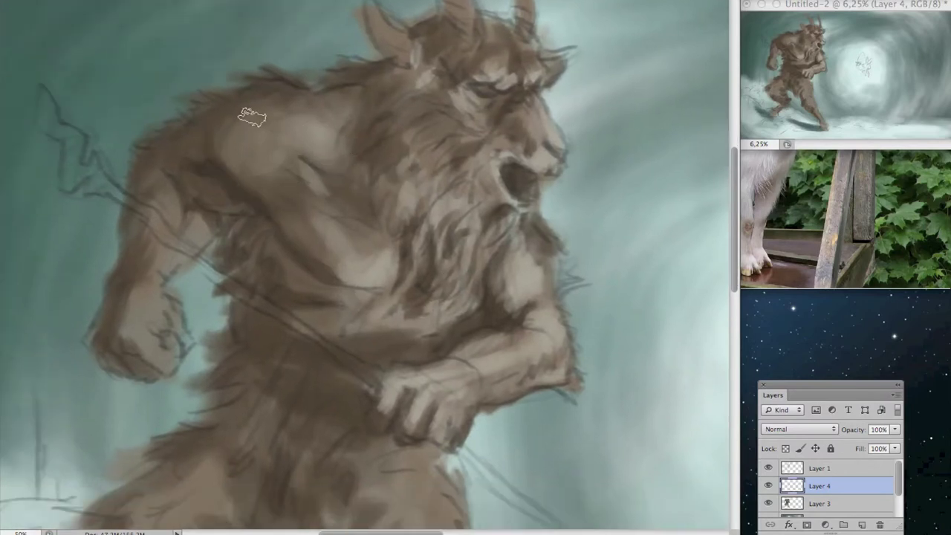
scroll(364, 208, "down", 1)
scroll(193, 341, "down", 5)
scroll(331, 212, "right", 1)
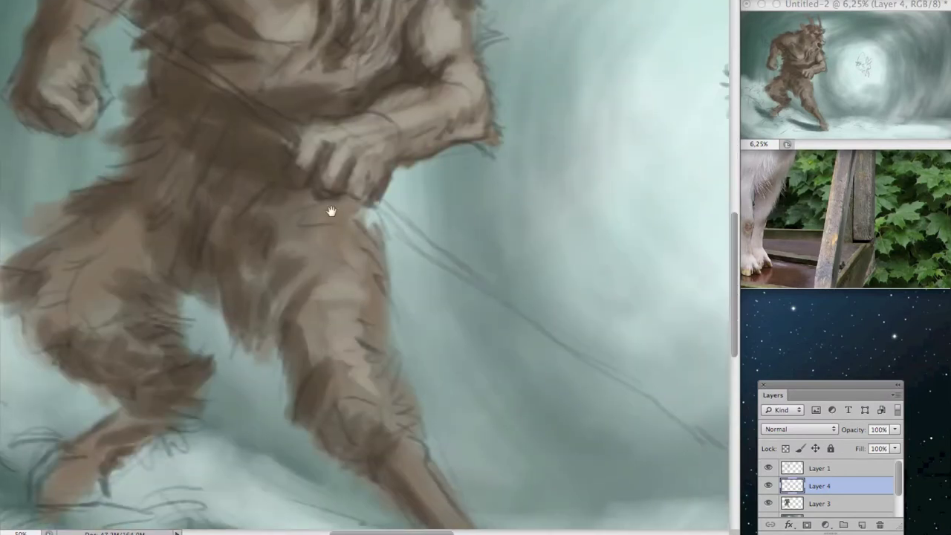
scroll(320, 302, "right", 2)
scroll(320, 301, "down", 2)
scroll(418, 287, "down", 3)
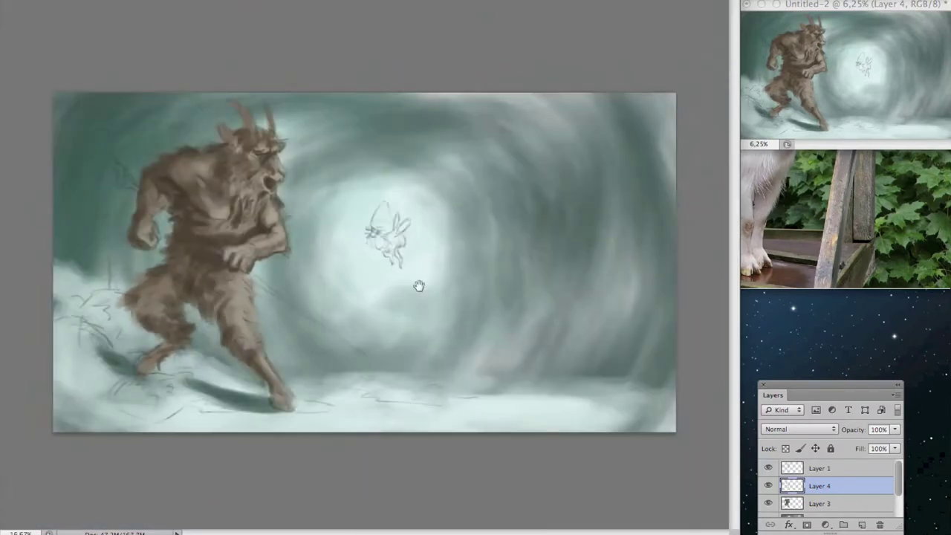
scroll(359, 235, "up", 2)
scroll(451, 306, "up", 1)
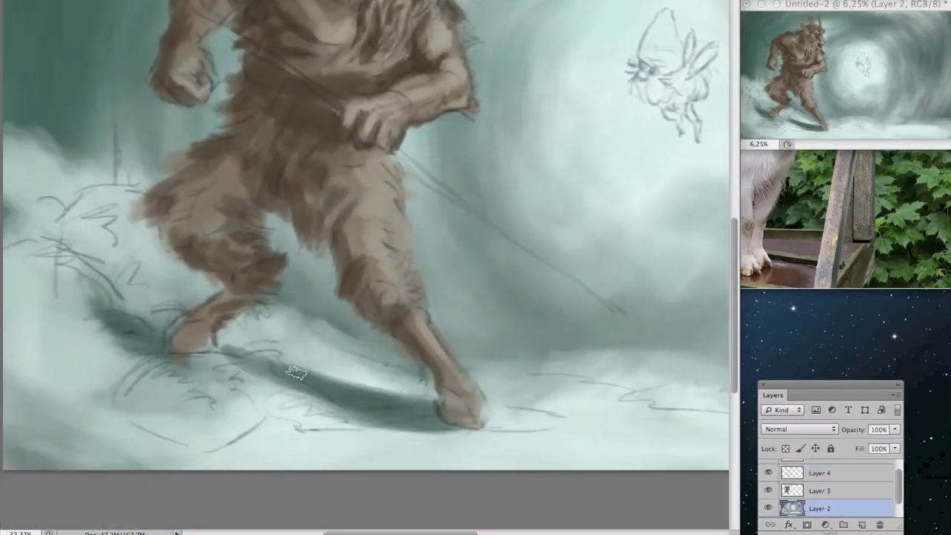
- Outline a small snow patch on Layer 2 and move the selection off the figure
left_click_drag(200, 342, 223, 338)
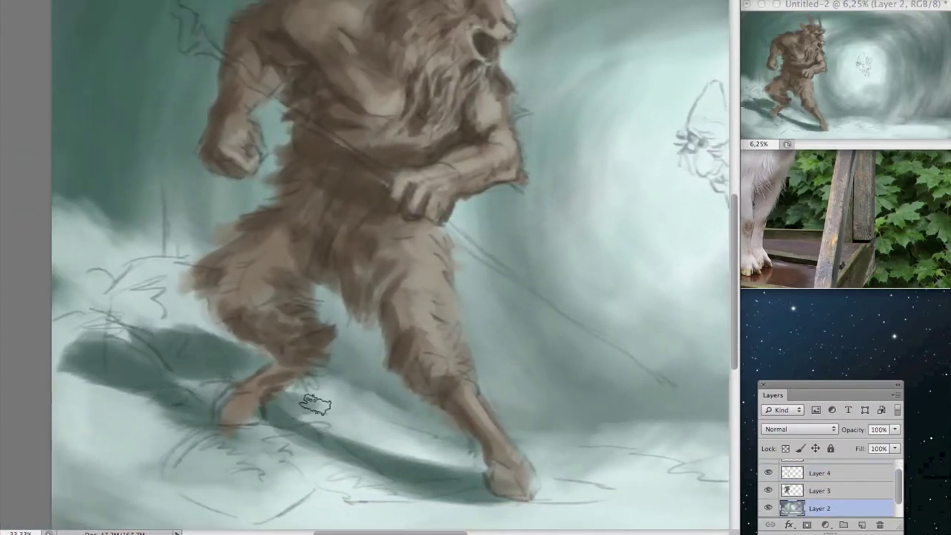
left_click_drag(220, 346, 44, 171)
left_click_drag(414, 238, 347, 371)
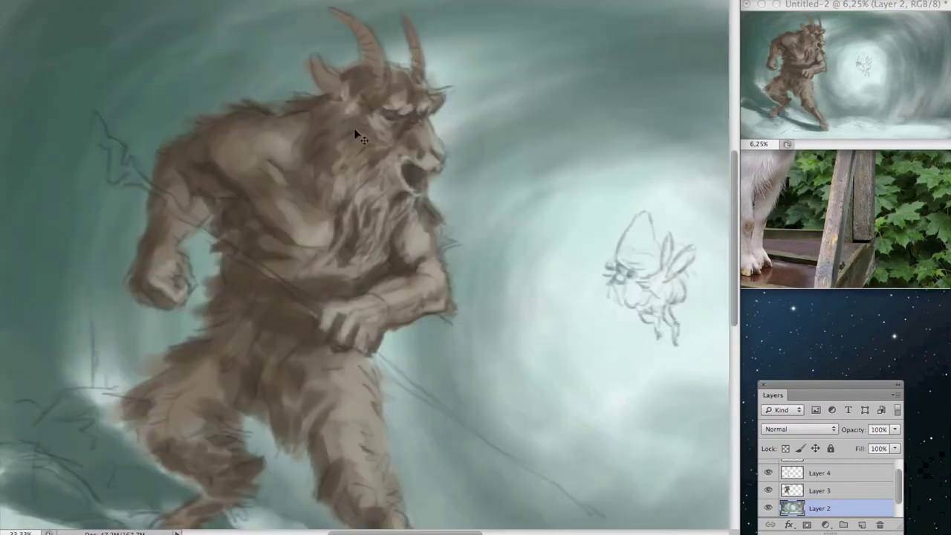
- Move Layer 4 above Layer 1 in the layer stack
key("alt+shift+bracketright")
left_click(849, 486)
key("ctrl+bracketright")
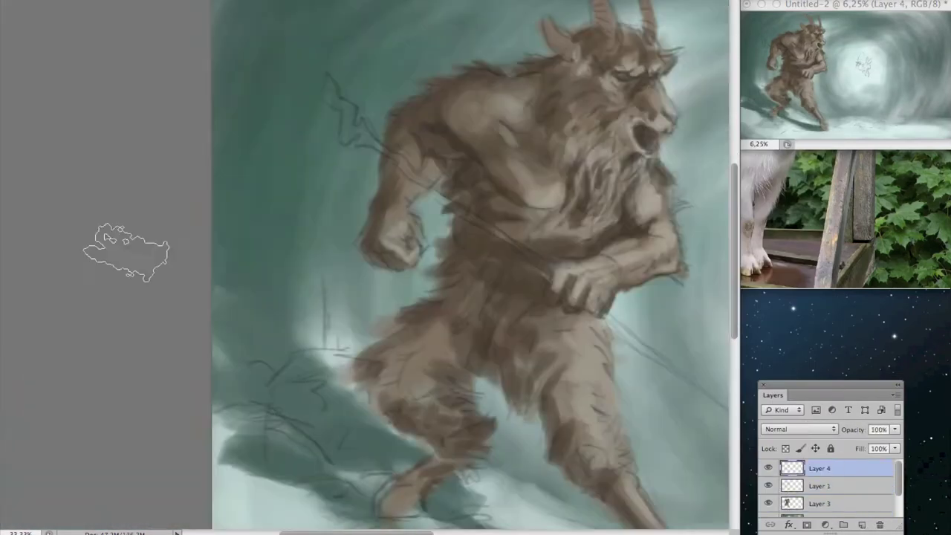
scroll(290, 106, "up", 5)
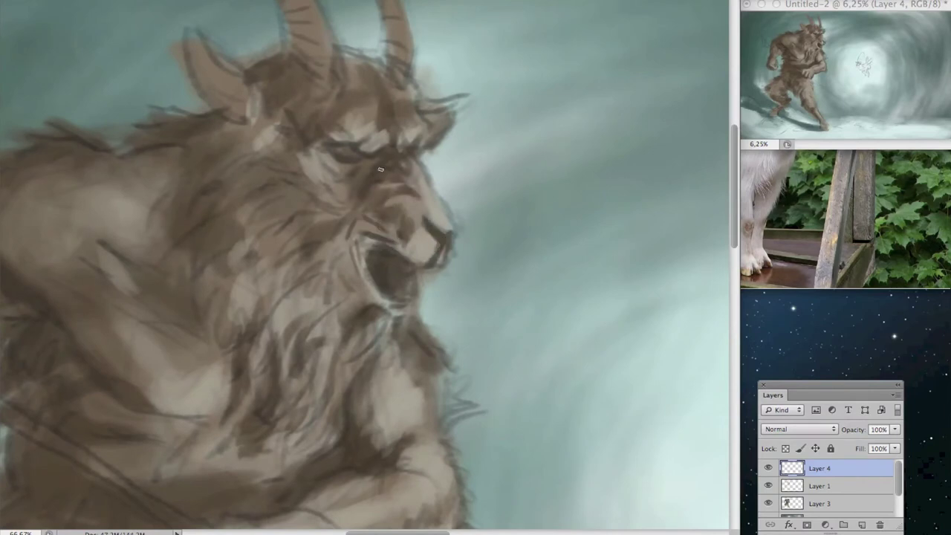
scroll(385, 179, "up", 3)
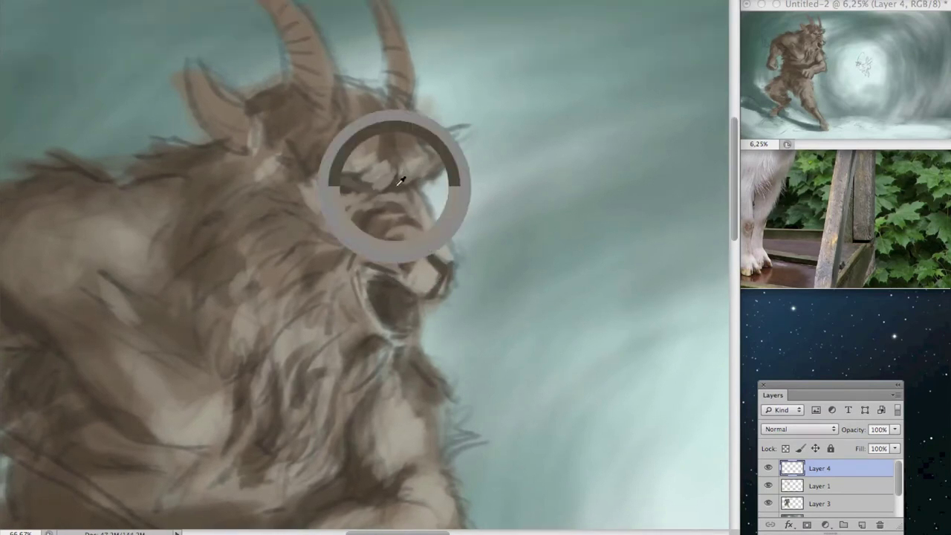
scroll(398, 192, "down", 5)
scroll(446, 209, "up", 5)
scroll(394, 168, "up", 3)
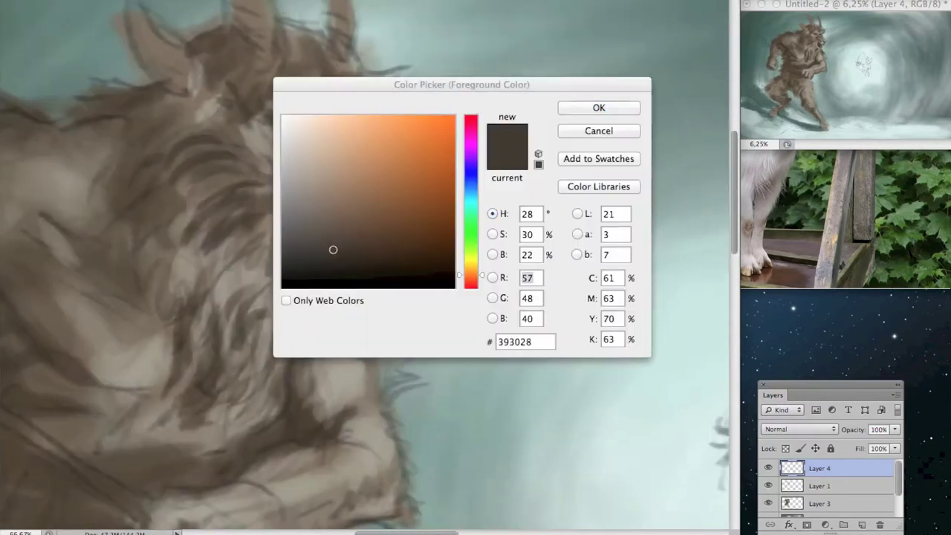
- Choose grey #74706d and paint highlights through the mane, cheek and chest
left_click(291, 209)
left_click(599, 108)
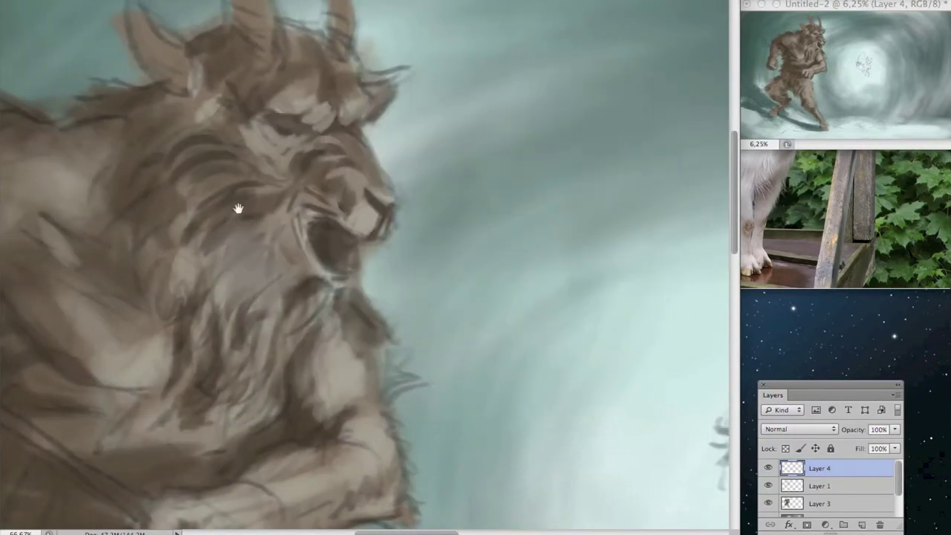
scroll(310, 292, "up", 1)
left_click_drag(252, 304, 231, 260)
left_click_drag(123, 86, 237, 156)
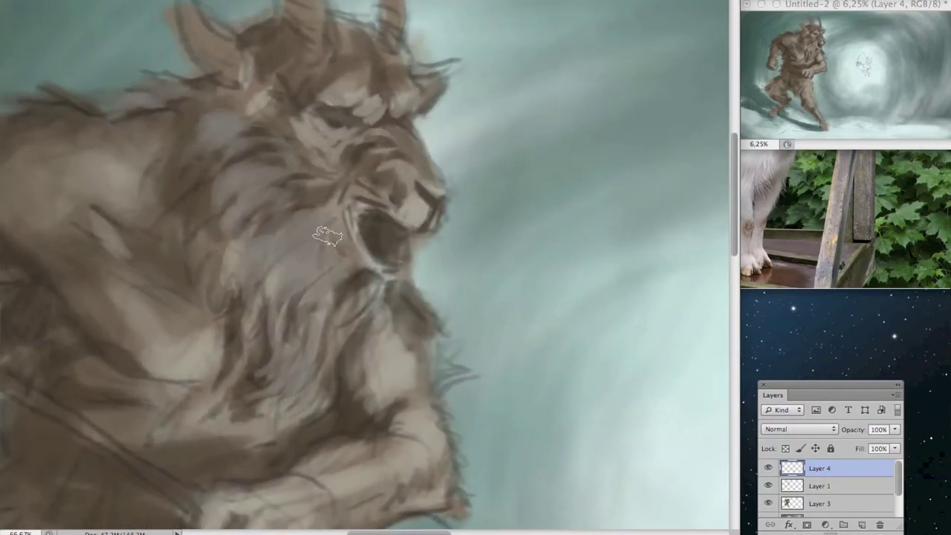
left_click_drag(349, 267, 299, 443)
mouse_move(312, 215)
left_mouse_down()
mouse_move(275, 319)
mouse_move(223, 379)
left_mouse_up()
left_click_drag(267, 246, 220, 342)
scroll(277, 223, "down", 1)
left_click_drag(260, 268, 276, 319)
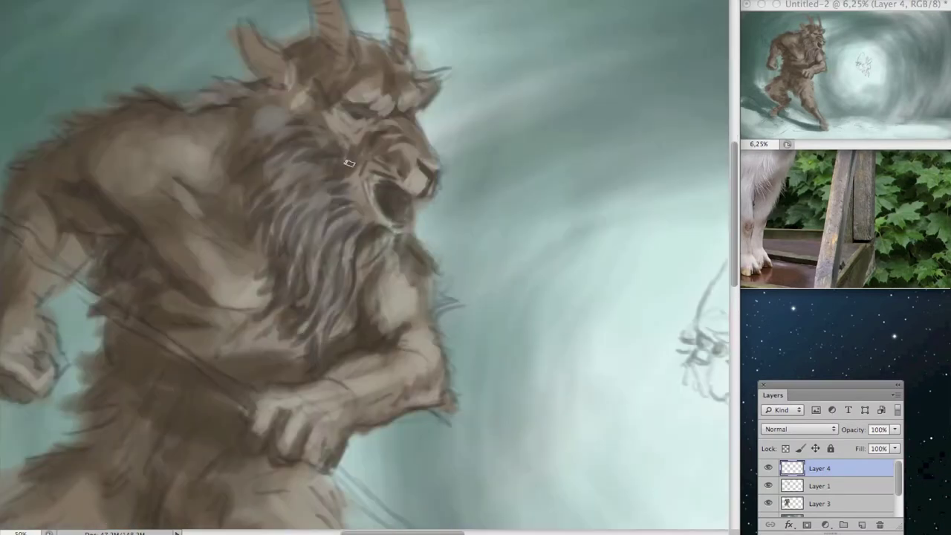
- Pan across the figure to review the head, mane, torso and legs
scroll(312, 156, "up", 2)
scroll(275, 141, "up", 2)
left_click_drag(168, 141, 192, 133)
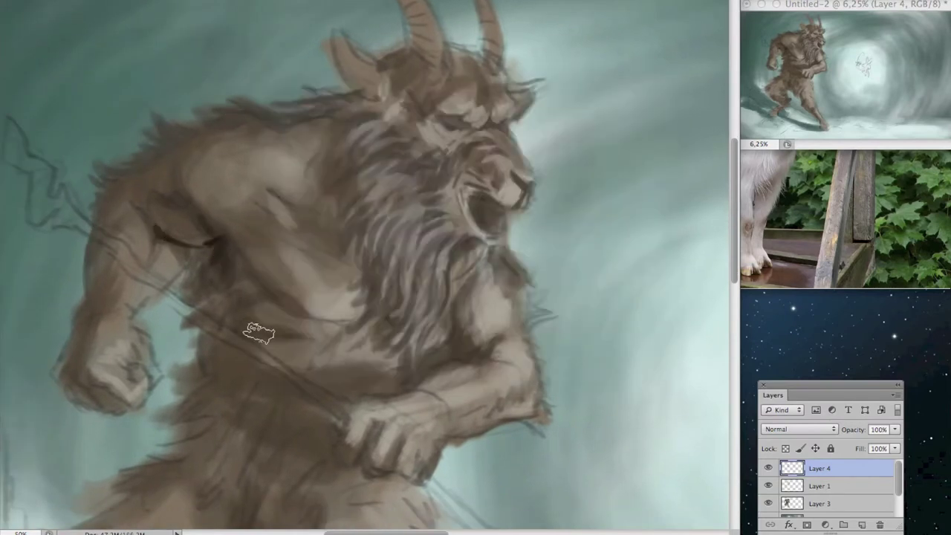
scroll(212, 257, "up", 2)
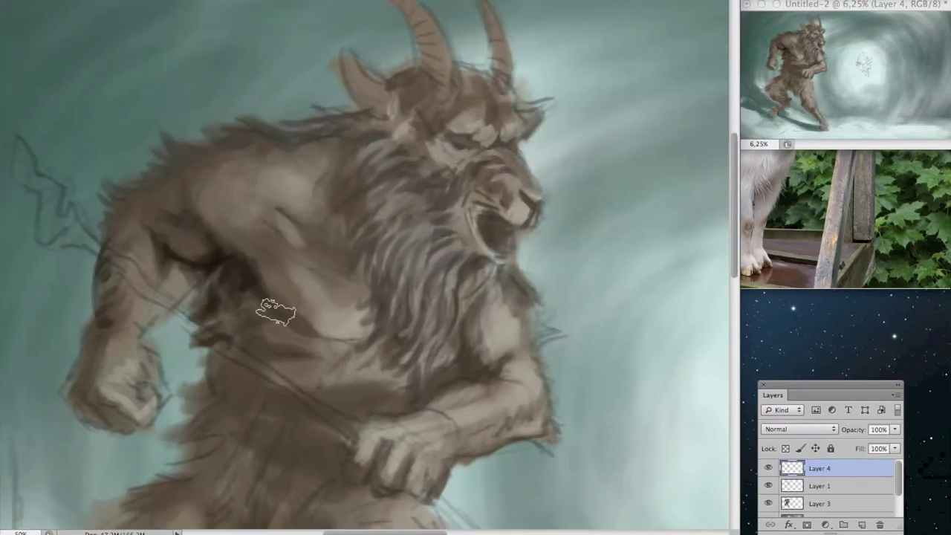
scroll(319, 202, "down", 3)
scroll(344, 266, "down", 1)
left_click_drag(343, 266, 435, 219)
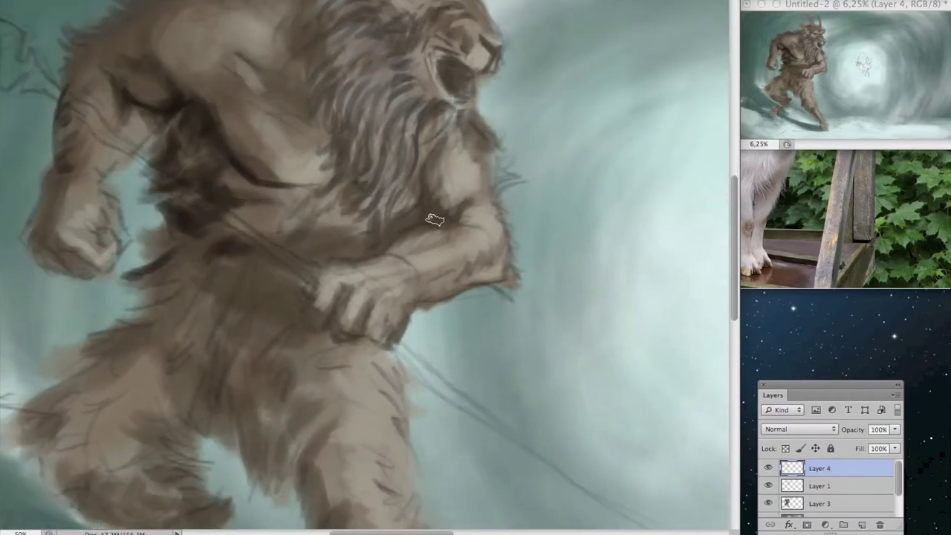
left_click_drag(424, 172, 527, 164)
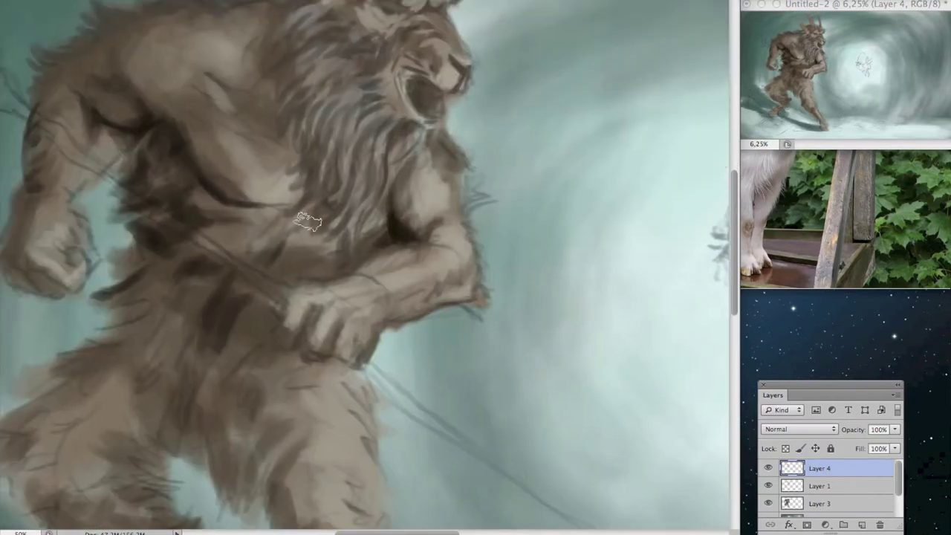
left_click_drag(289, 134, 294, 214)
left_click_drag(248, 75, 240, 119)
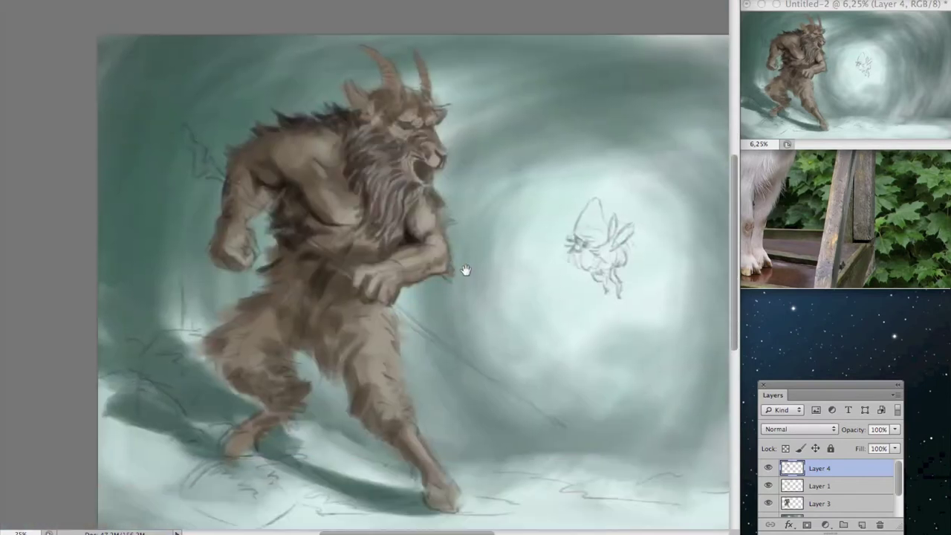
left_click_drag(103, 154, 180, 176)
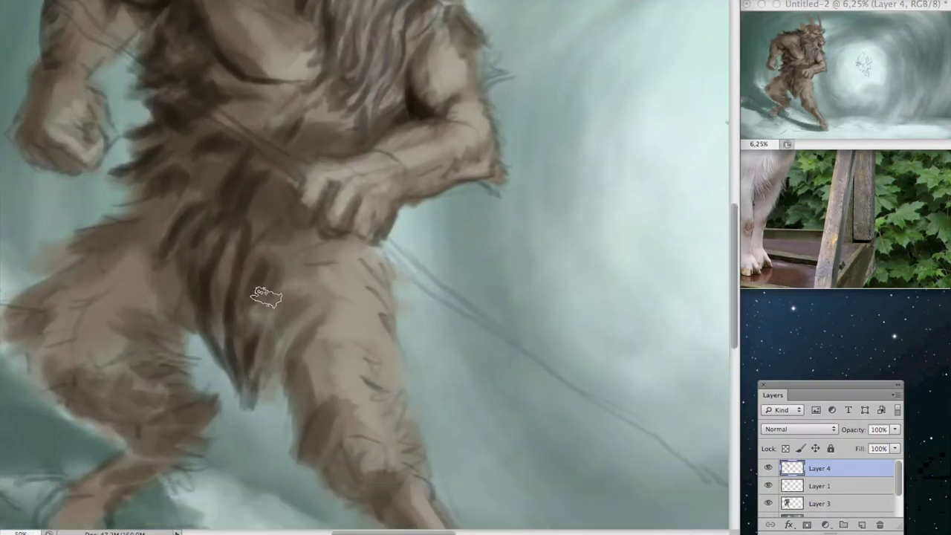
mouse_move(255, 411)
left_mouse_down()
mouse_move(159, 271)
mouse_move(285, 187)
mouse_move(317, 297)
left_mouse_up()
mouse_move(318, 119)
left_mouse_down()
mouse_move(318, 174)
mouse_move(278, 179)
mouse_move(329, 165)
mouse_move(333, 182)
left_mouse_up()
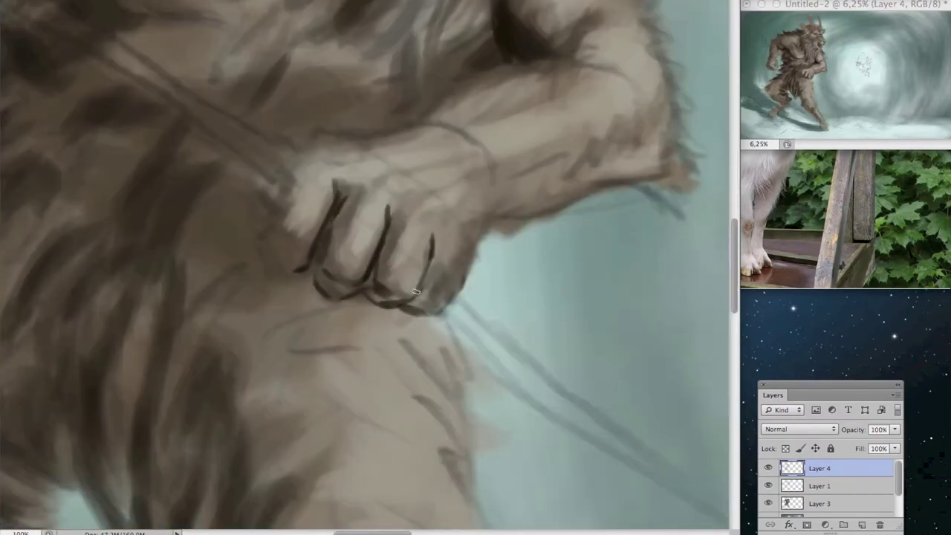
- Zoom out from the hand and switch painting to Layer 3
scroll(424, 220, "right", 3)
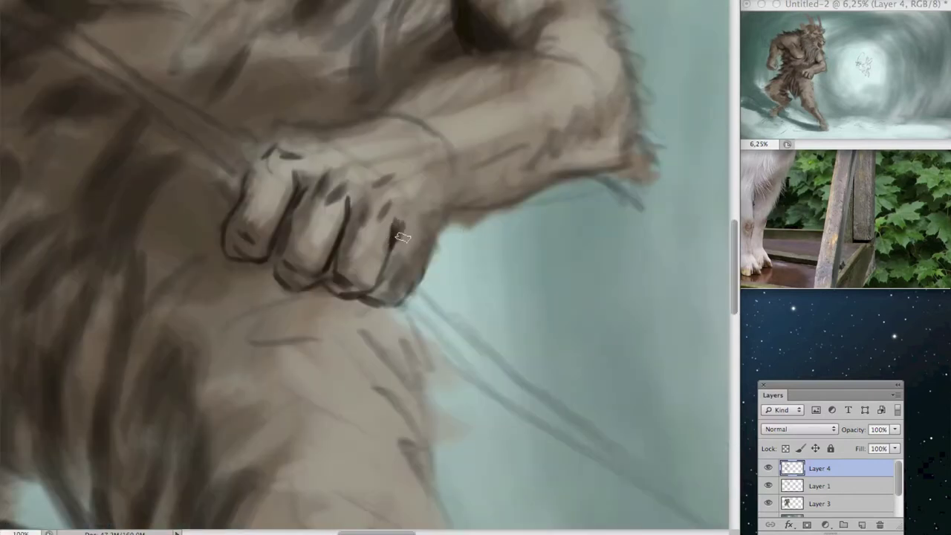
key("ctrl+minus")
left_click(540, 190, "ctrl")
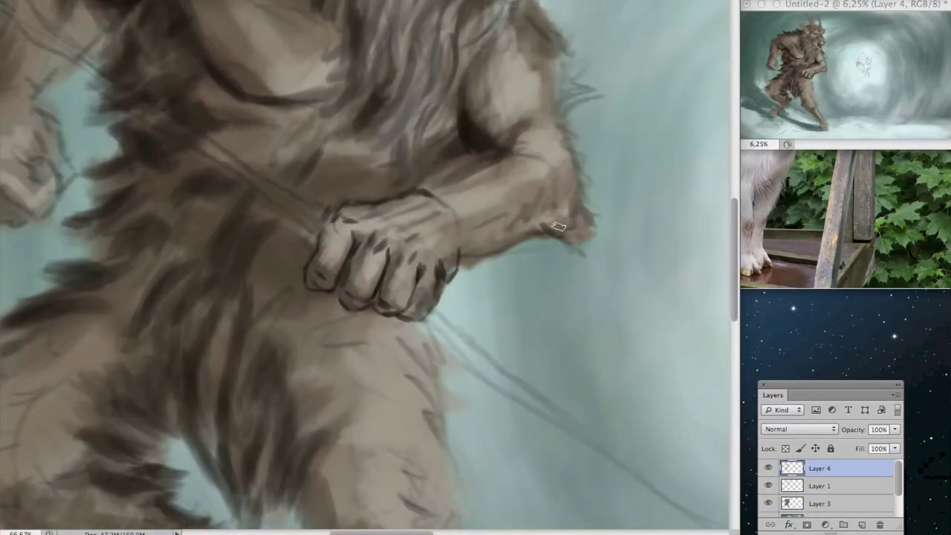
scroll(532, 240, "up", 2)
scroll(532, 239, "right", 2)
scroll(516, 137, "up", 2)
scroll(516, 138, "right", 1)
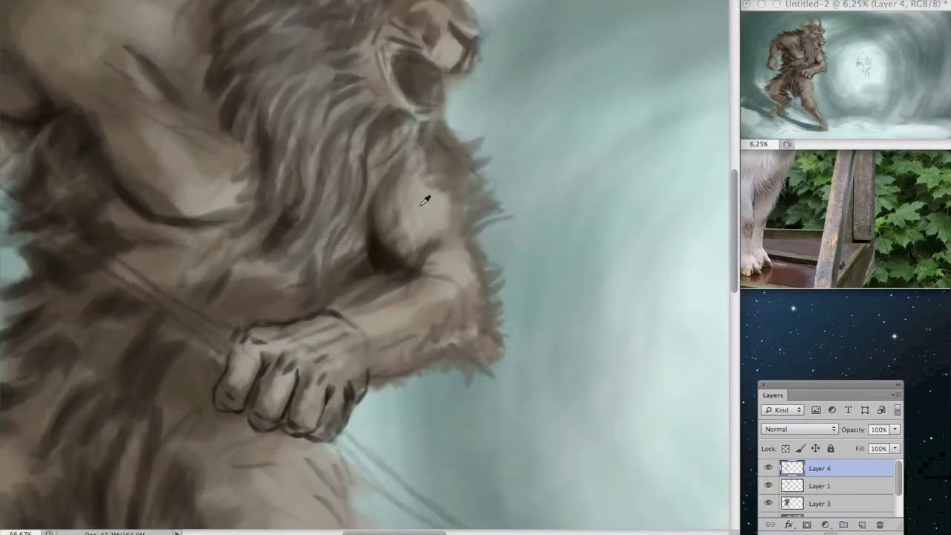
left_click_drag(420, 195, 394, 168)
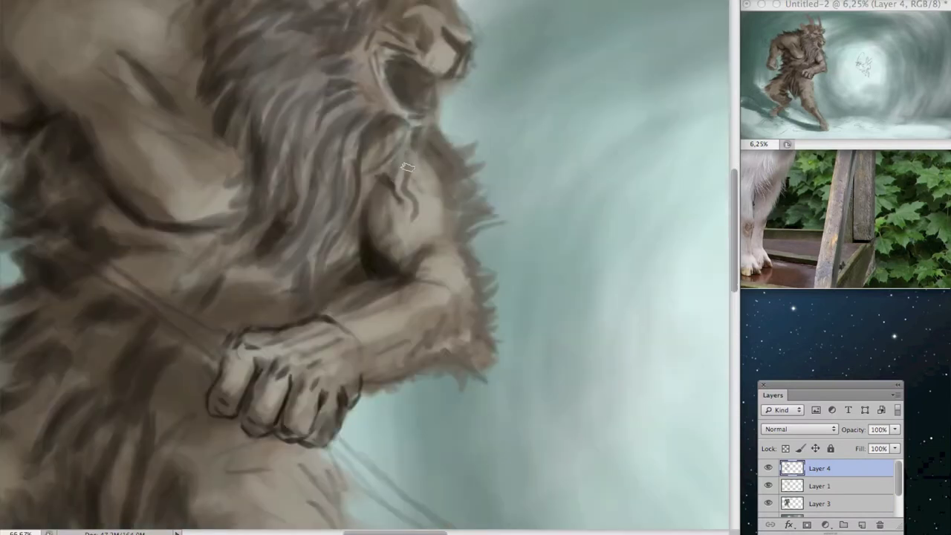
- Frame the torso and fist, then pick and confirm a lighter fur colour
scroll(429, 249, "down", 2)
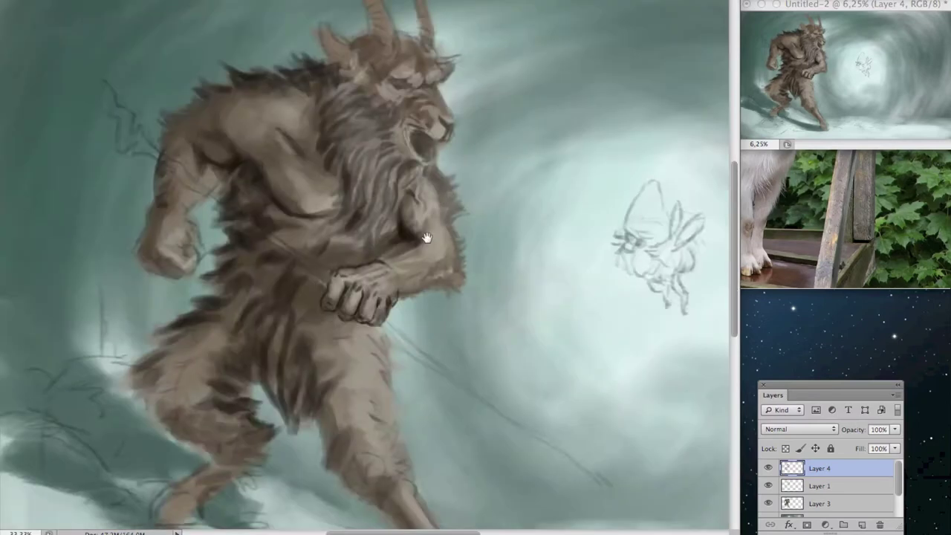
scroll(426, 238, "up", 2)
scroll(375, 169, "down", 2)
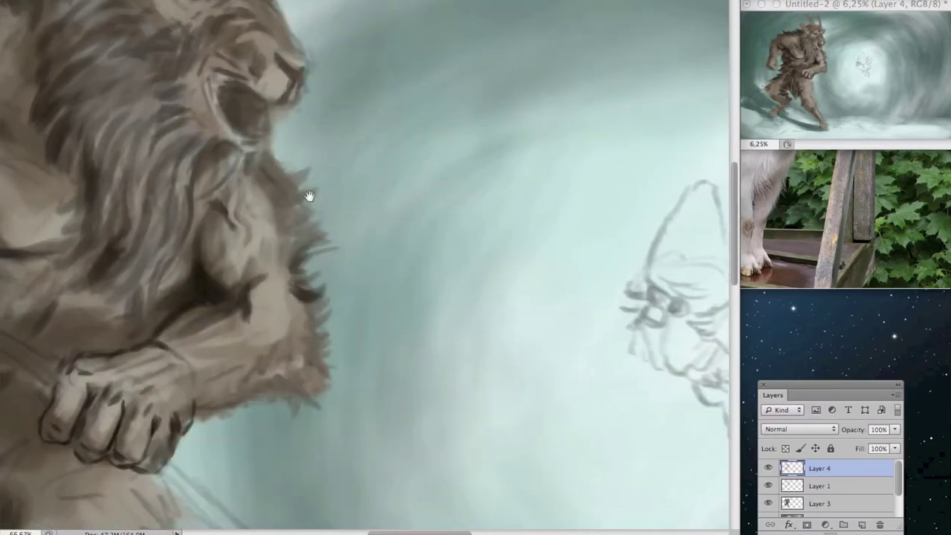
scroll(436, 126, "down", 1)
scroll(436, 126, "up", 1)
scroll(282, 104, "up", 1)
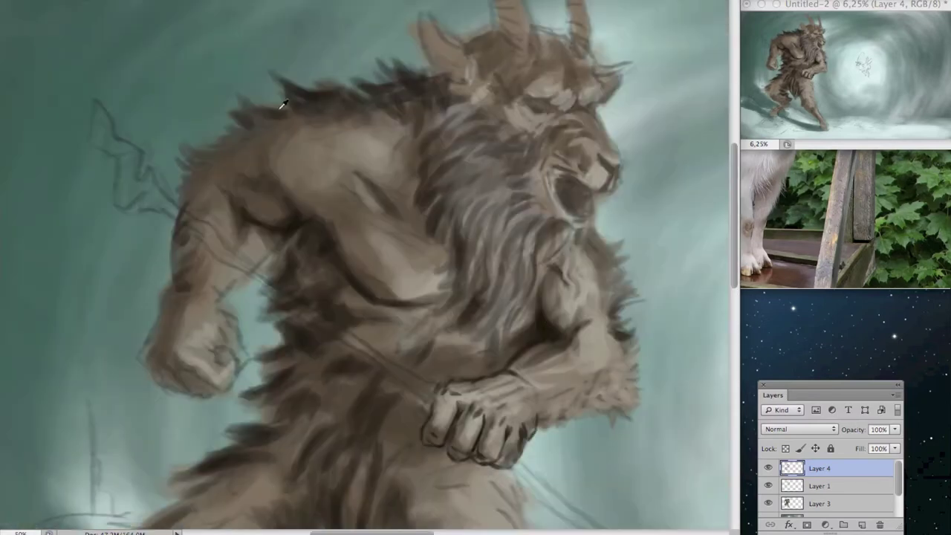
left_click_drag(267, 157, 308, 104)
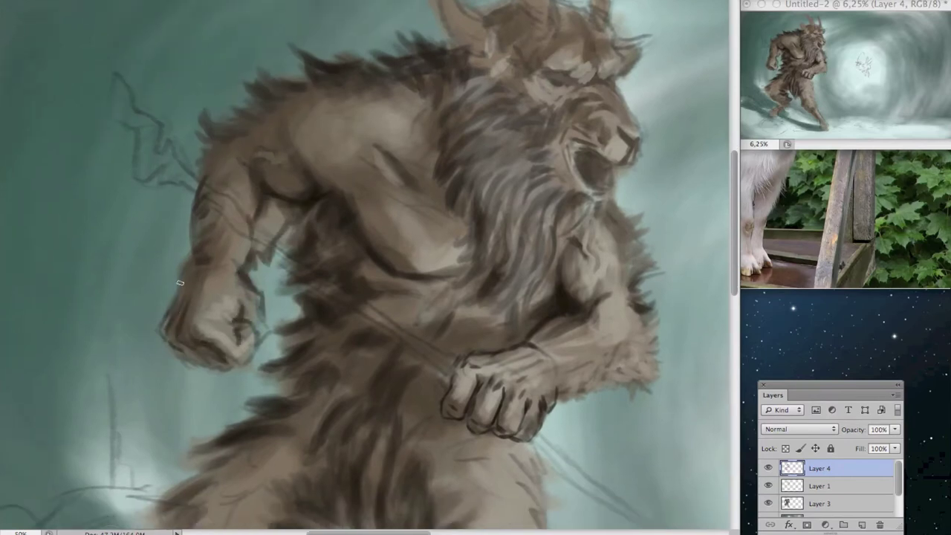
scroll(285, 169, "down", 1)
scroll(246, 319, "up", 1)
left_click_drag(138, 265, 329, 237)
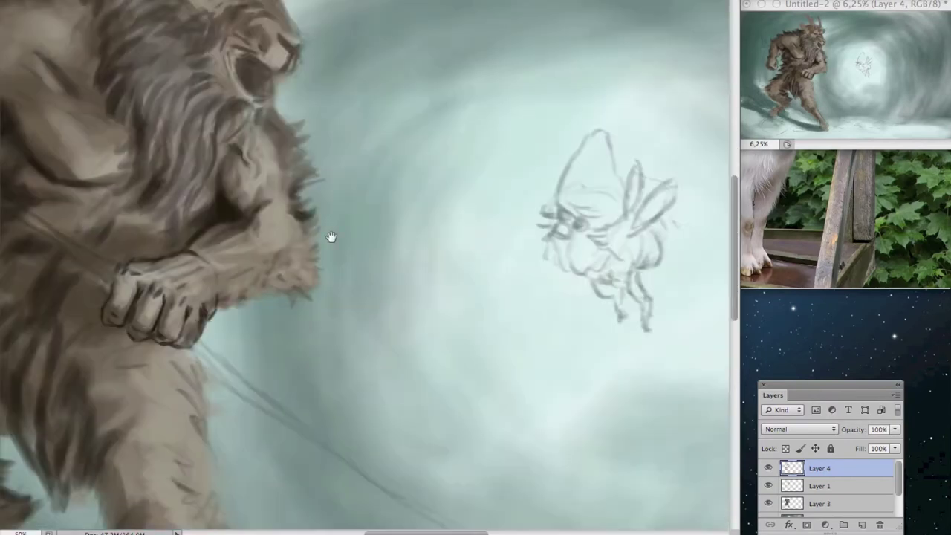
left_click(287, 134)
key("Return")
scroll(245, 193, "down", 3)
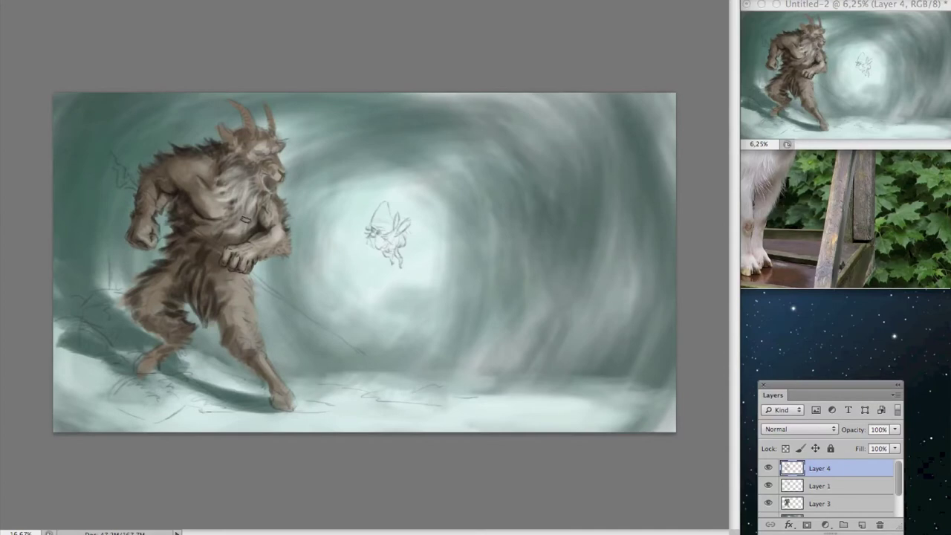
- Scroll and pan over the creature to inspect the beard, chest fur and legs
scroll(286, 246, "up", 2)
scroll(257, 325, "up", 1)
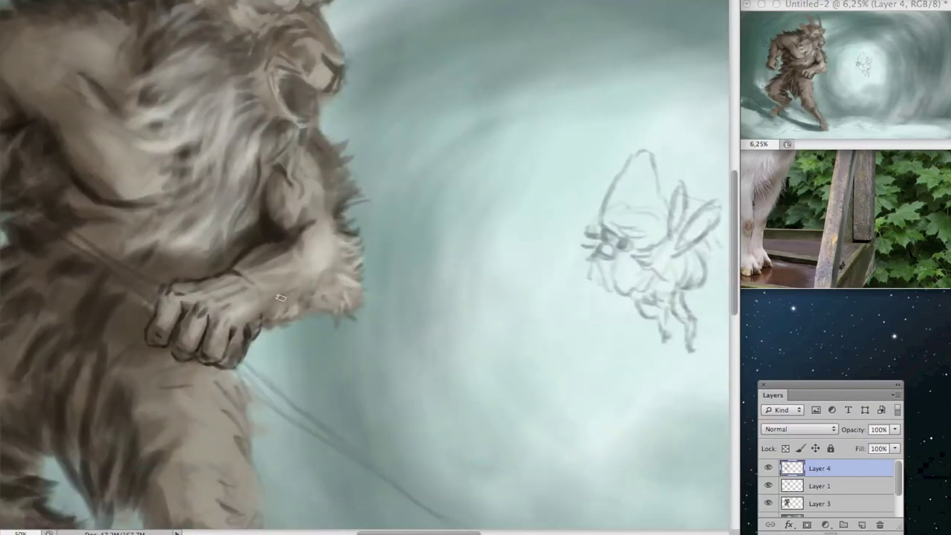
scroll(337, 194, "down", 2)
scroll(441, 244, "up", 2)
scroll(304, 186, "up", 2)
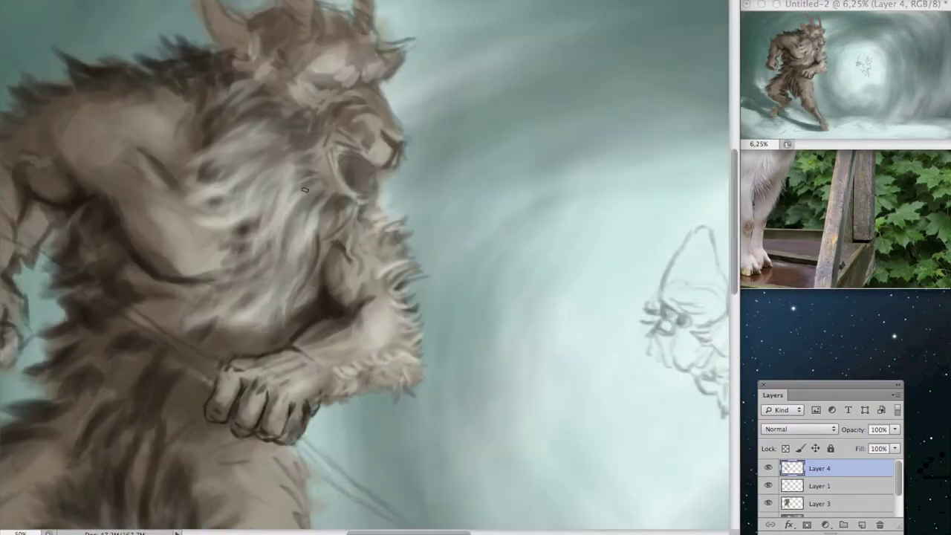
scroll(179, 218, "up", 2)
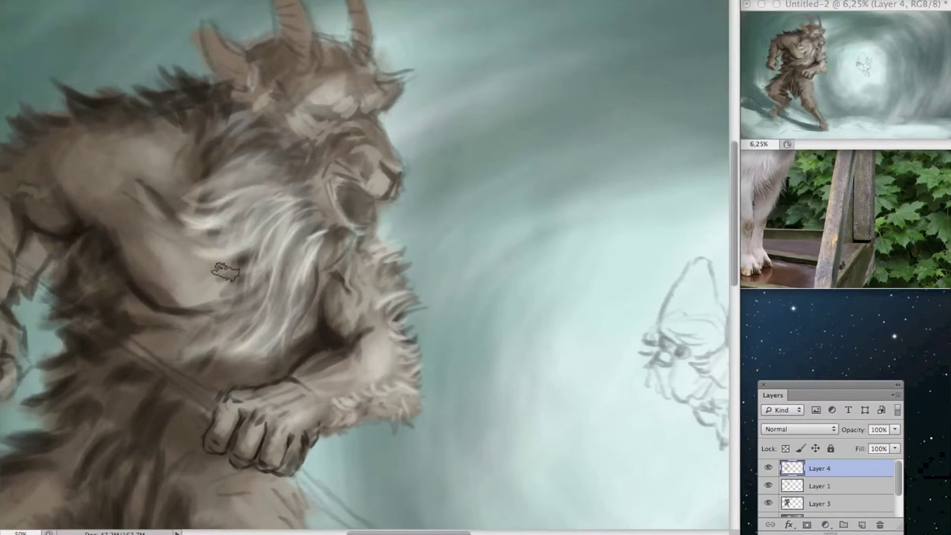
left_click_drag(268, 186, 301, 252)
scroll(265, 343, "down", 4)
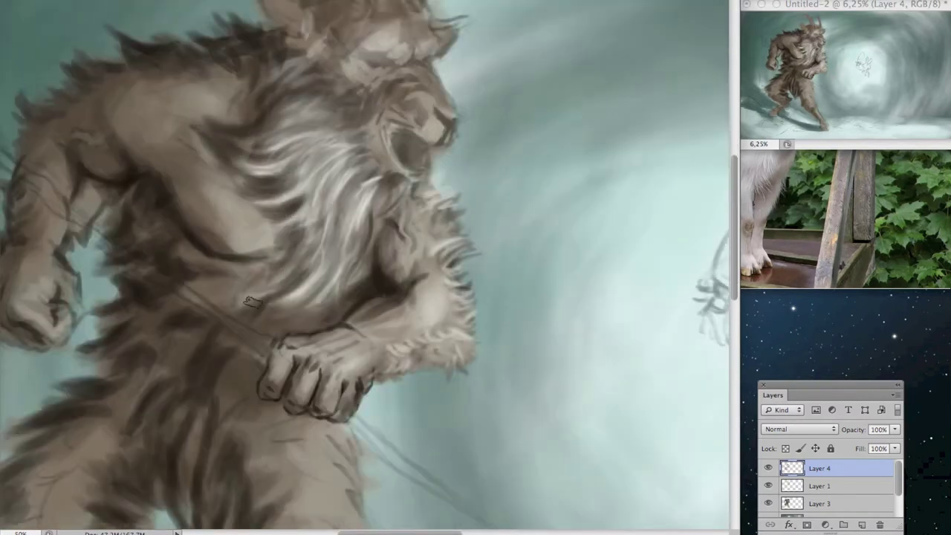
scroll(275, 297, "down", 4)
scroll(297, 223, "down", 5)
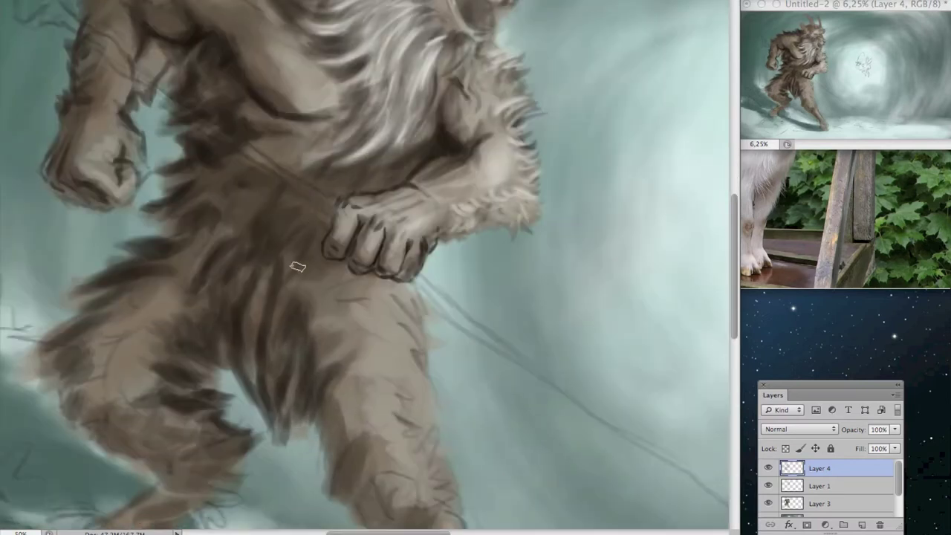
scroll(297, 263, "down", 4)
scroll(275, 265, "down", 4)
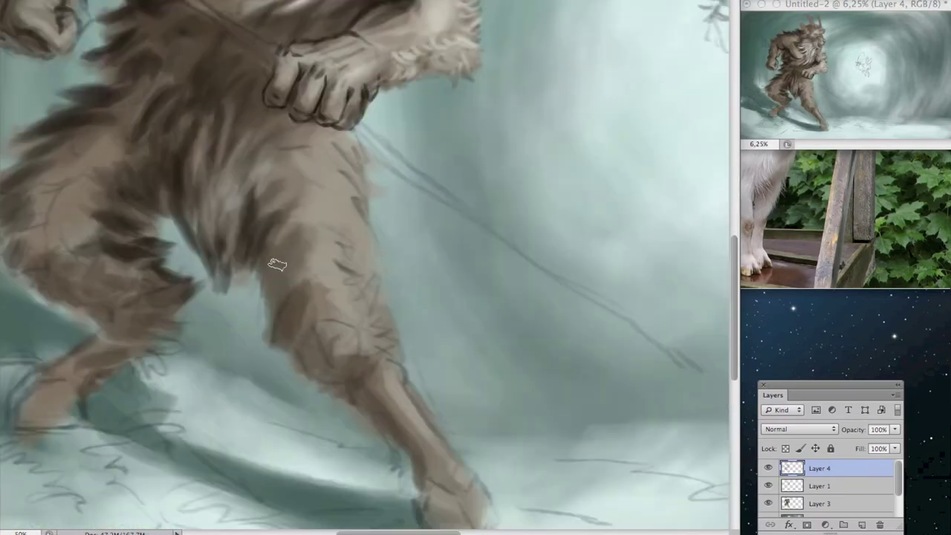
scroll(297, 223, "up", 5)
scroll(310, 321, "down", 4)
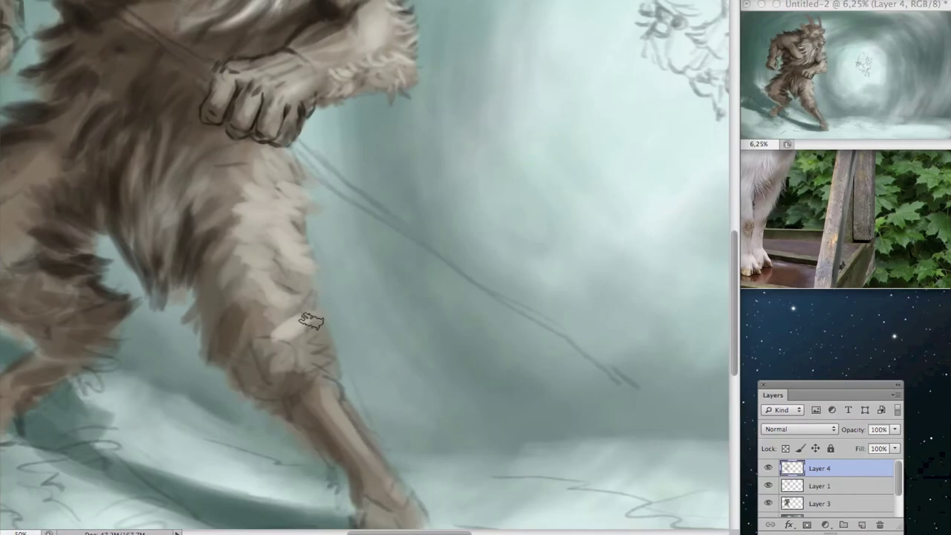
scroll(324, 280, "down", 2)
scroll(325, 280, "down", 2)
scroll(321, 425, "up", 2)
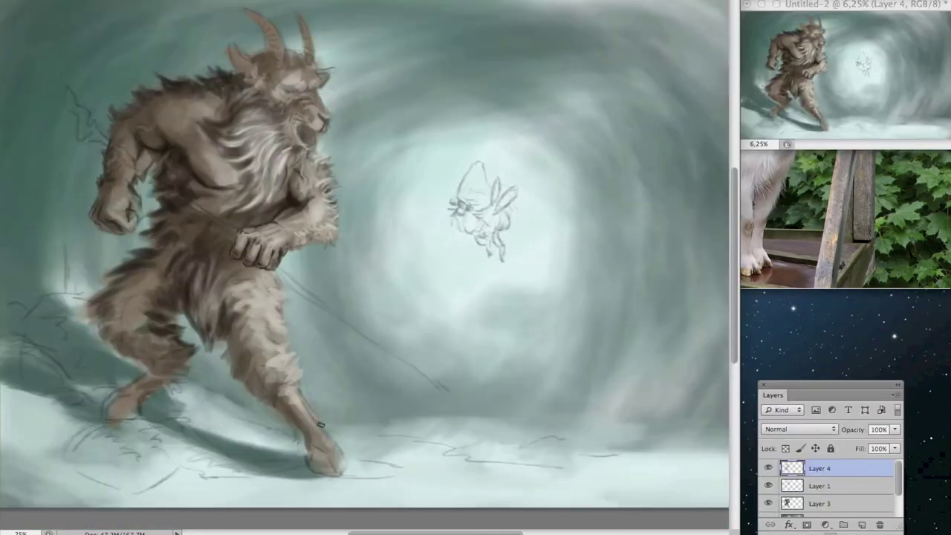
scroll(290, 140, "down", 1)
scroll(312, 333, "up", 2)
scroll(361, 291, "up", 1)
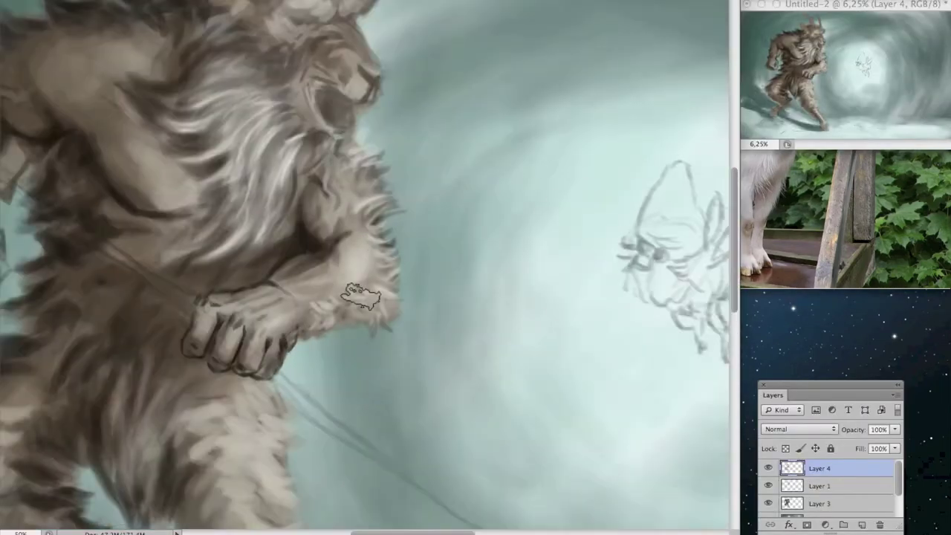
scroll(371, 230, "up", 1)
scroll(371, 231, "down", 2)
scroll(312, 289, "up", 3)
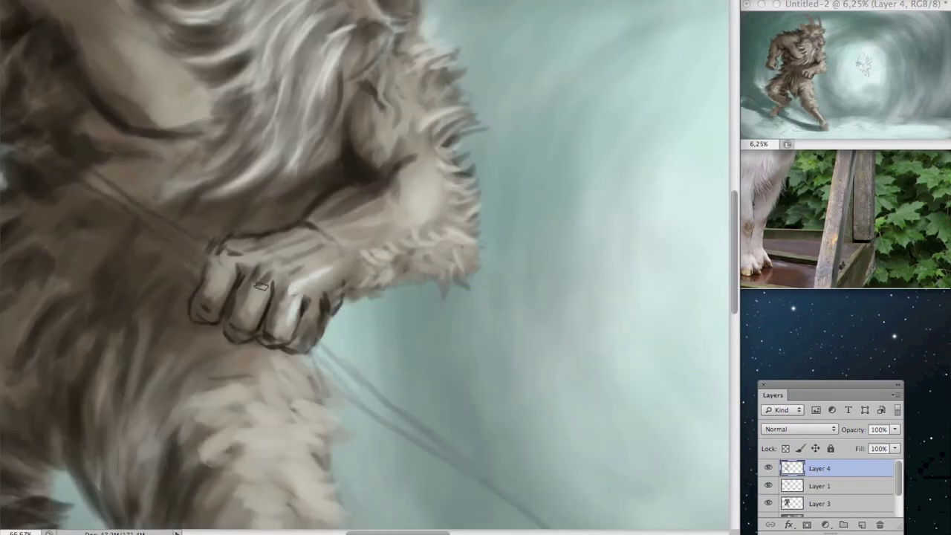
scroll(260, 286, "down", 2)
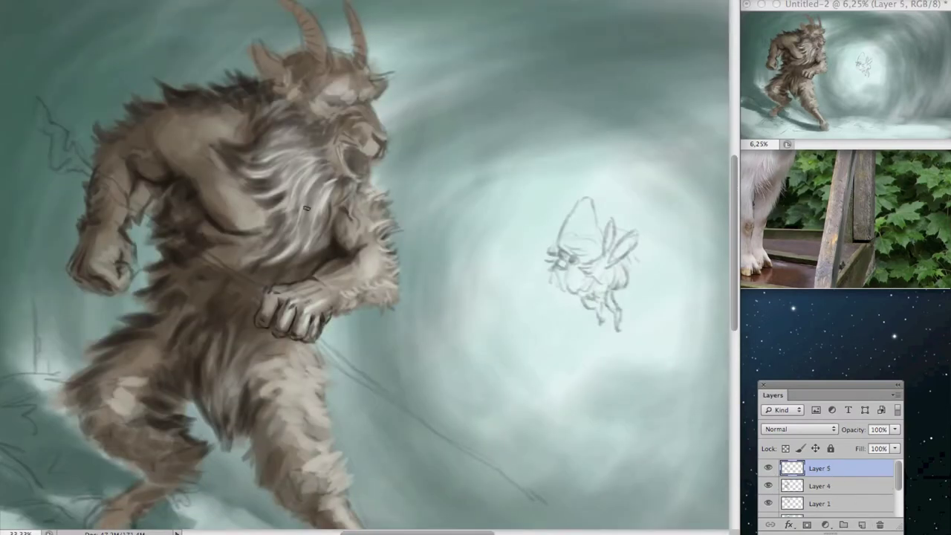
- Tint the creature's hand and ear areas reddish using lasso selections
left_click_drag(245, 260, 223, 269)
key("ctrl+d")
left_click_drag(238, 31, 261, 65)
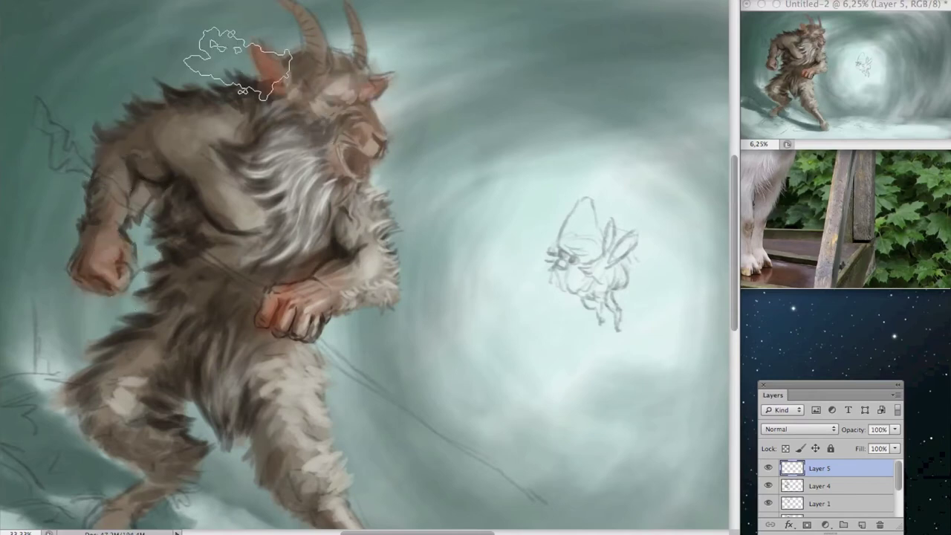
scroll(264, 204, "down", 3)
scroll(365, 318, "up", 3)
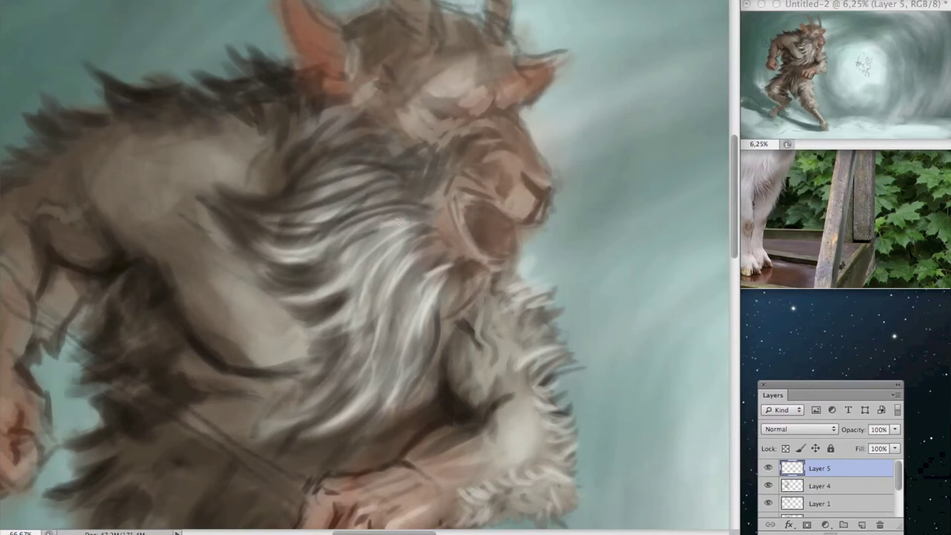
- Fill the creature's open mouth with dark paint and add dark strokes to the eye
left_click_drag(117, 377, 5, 378)
scroll(285, 233, "up", 2)
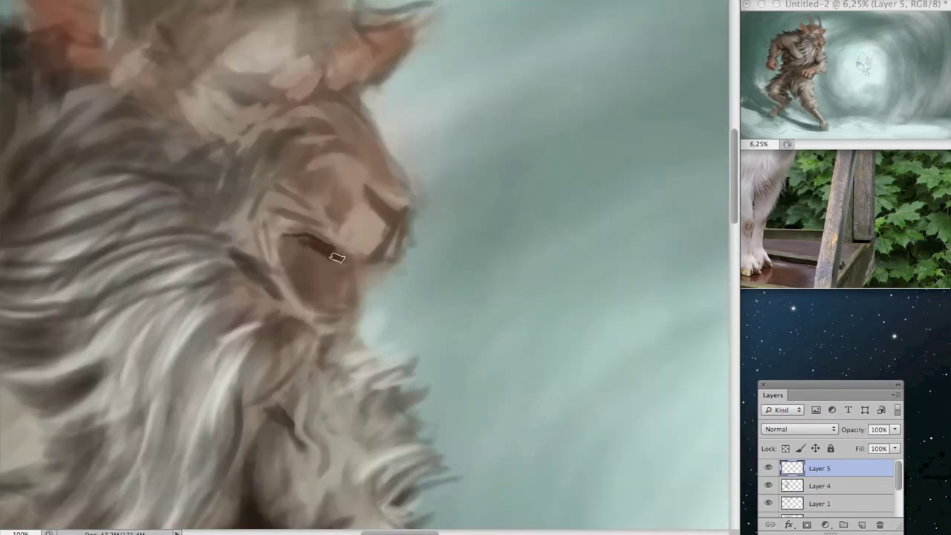
mouse_move(348, 320)
left_mouse_down()
mouse_move(319, 250)
mouse_move(366, 307)
left_mouse_up()
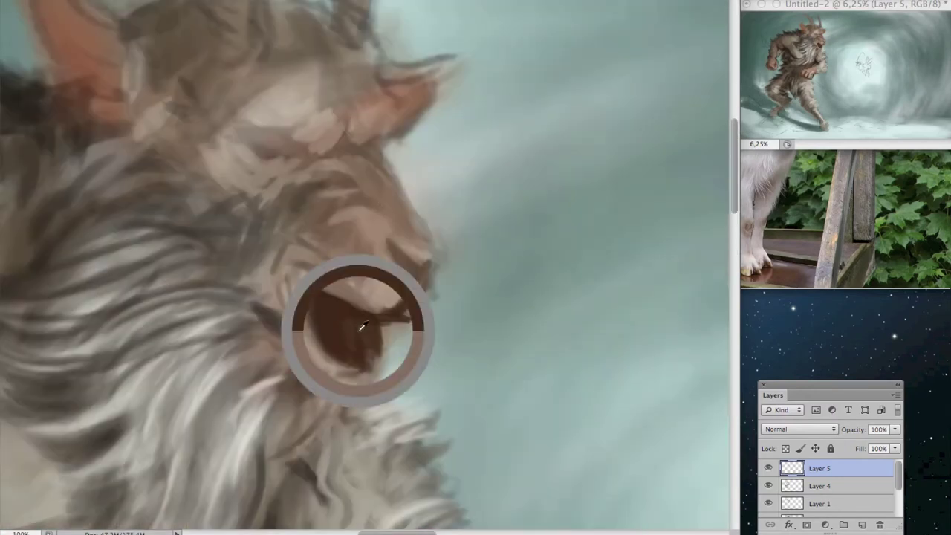
left_click_drag(423, 243, 471, 269)
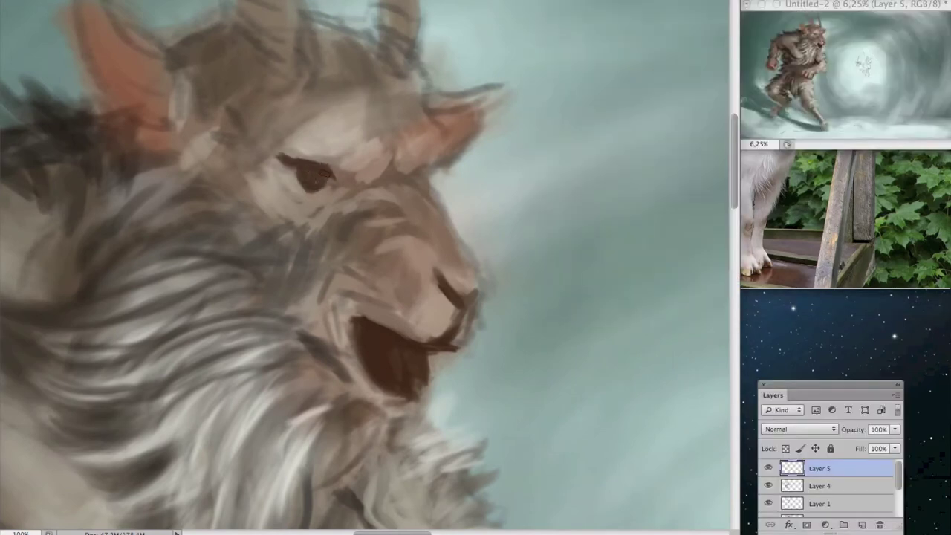
left_click_drag(316, 173, 367, 182)
left_click_drag(277, 180, 355, 168)
- Darken the brow, muzzle and forehead above the eye with dark strokes
left_click_drag(331, 132, 363, 165)
left_click_drag(442, 117, 424, 132)
left_click_drag(401, 223, 440, 195)
left_click_drag(459, 150, 417, 157)
left_click_drag(375, 167, 442, 132)
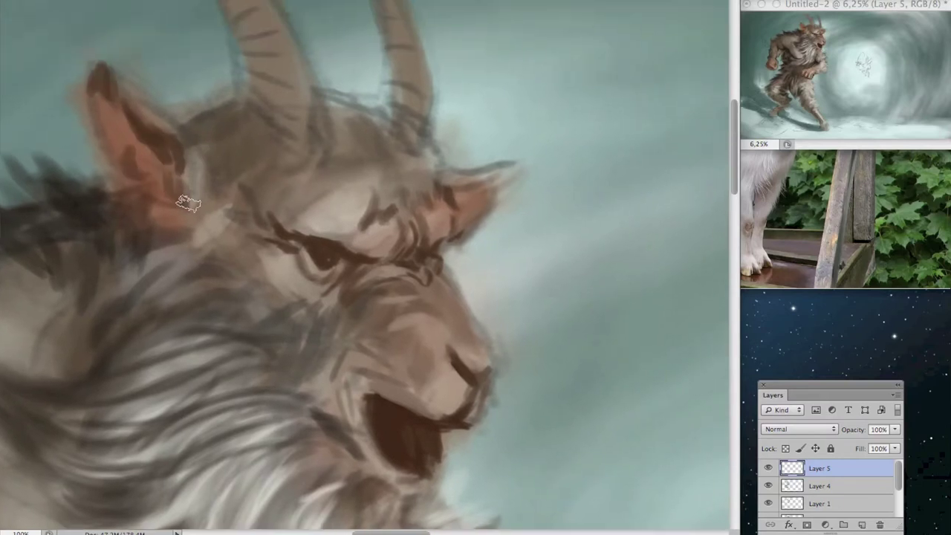
left_click_drag(181, 95, 346, 195)
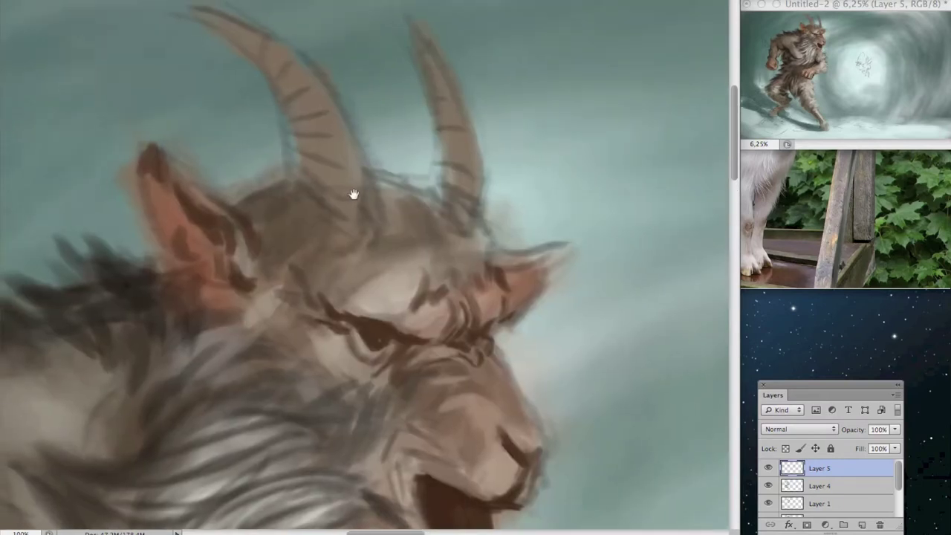
left_click(293, 149)
- Paint light beige strokes along both horns from tip to base
key("Return")
left_click_drag(215, 44, 341, 163)
mouse_move(349, 208)
left_mouse_down()
mouse_move(314, 106)
mouse_move(356, 245)
left_mouse_up()
mouse_move(449, 126)
left_mouse_down()
mouse_move(429, 73)
mouse_move(468, 238)
left_mouse_up()
mouse_move(413, 41)
left_mouse_down()
mouse_move(453, 193)
mouse_move(424, 42)
left_mouse_up()
mouse_move(211, 43)
left_mouse_down()
mouse_move(265, 64)
mouse_move(329, 259)
mouse_move(347, 197)
mouse_move(403, 259)
mouse_move(334, 253)
left_mouse_up()
- Add light beige fur on the forehead, between the horns and along the left ear edge
left_click_drag(446, 297, 376, 270)
mouse_move(394, 159)
left_mouse_down()
mouse_move(327, 208)
mouse_move(302, 143)
mouse_move(406, 112)
left_mouse_up()
mouse_move(329, 123)
left_mouse_down()
mouse_move(349, 201)
mouse_move(352, 176)
mouse_move(269, 135)
mouse_move(288, 188)
left_mouse_up()
mouse_move(222, 119)
left_mouse_down()
mouse_move(275, 189)
mouse_move(191, 118)
left_mouse_up()
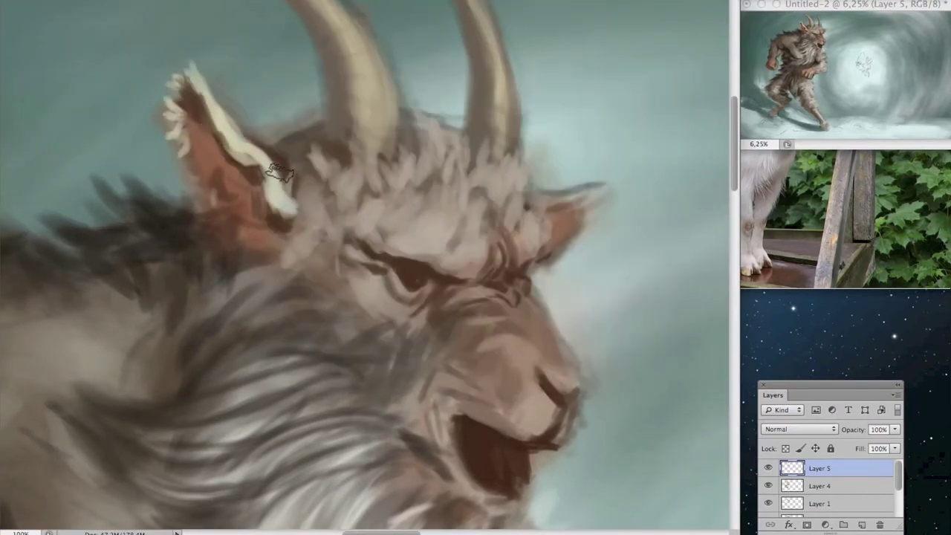
left_click_drag(280, 172, 470, 140)
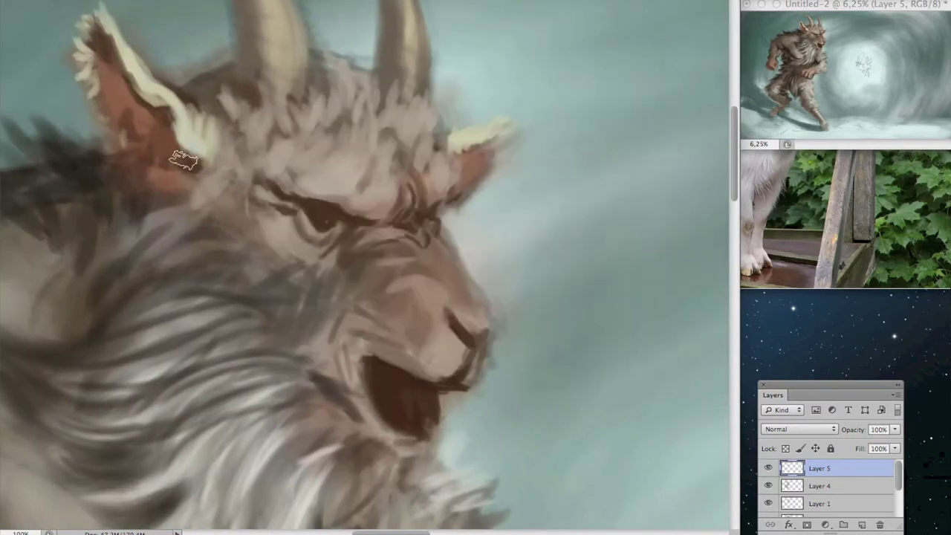
scroll(406, 205, "down", 2)
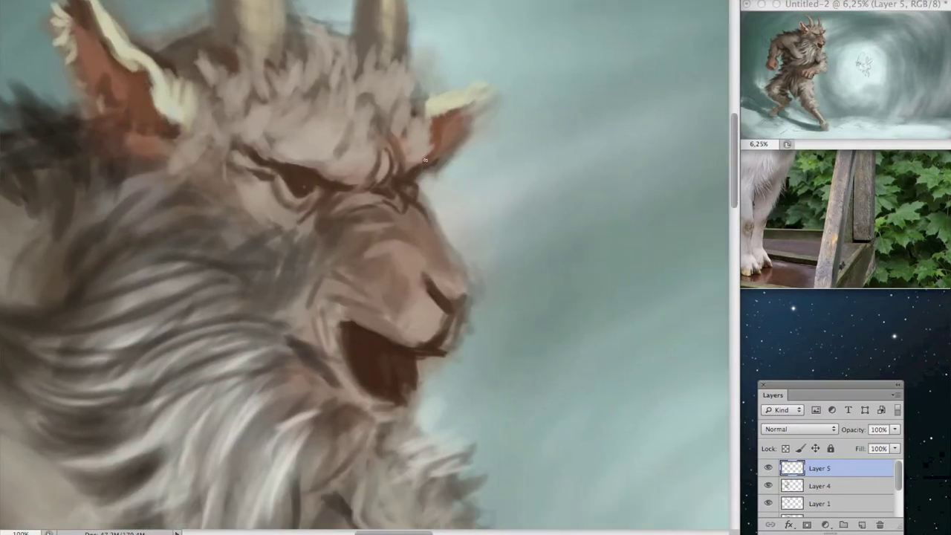
scroll(431, 156, "left", 3)
scroll(274, 151, "left", 2)
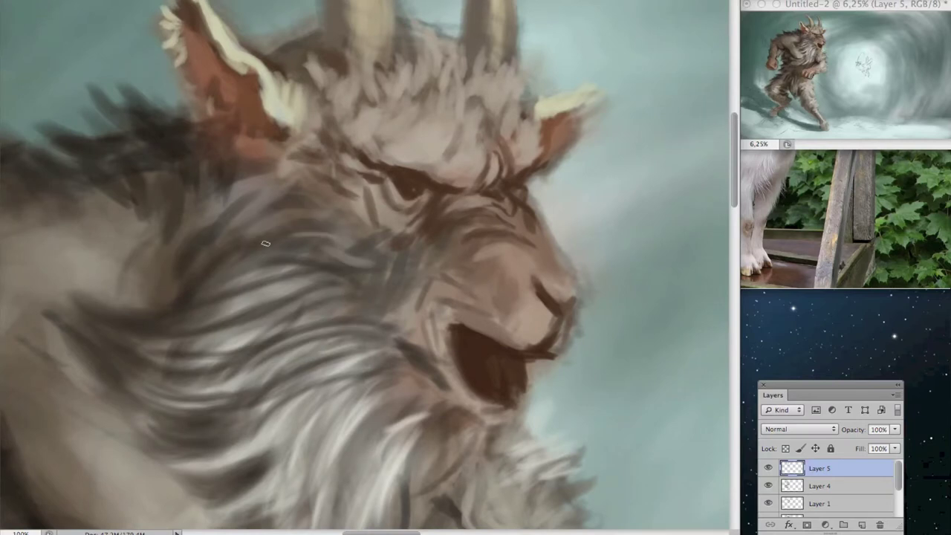
scroll(361, 259, "down", 3)
scroll(361, 259, "down", 4)
scroll(361, 260, "down", 4)
- Choose a brighter paint colour and merge the painted layers into Layer 5
left_click(421, 191)
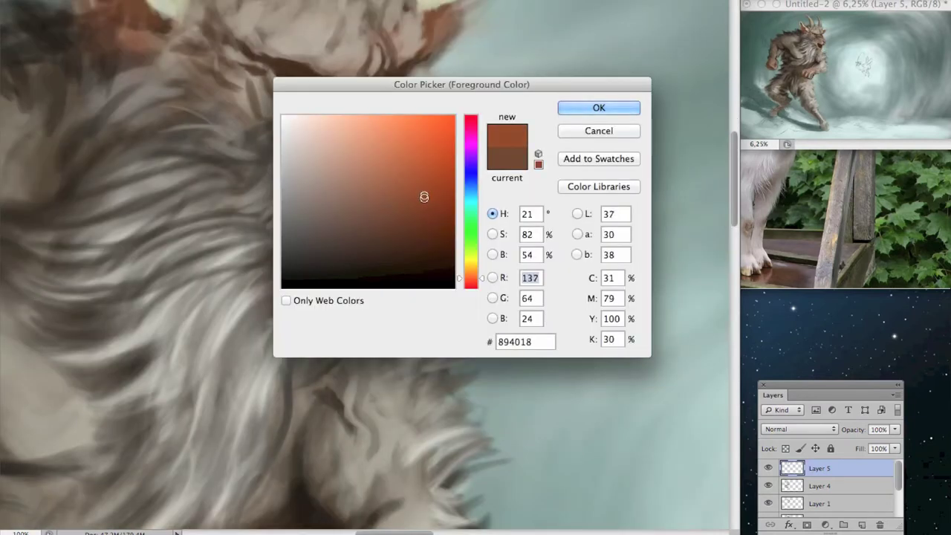
key("Return")
key("ctrl+e")
scroll(498, 265, "up", 2)
- Frame both horns, add a new layer and begin marking the top of the left horn
mouse_move(387, 255)
left_mouse_down()
mouse_move(376, 191)
mouse_move(422, 174)
mouse_move(297, 151)
left_mouse_up()
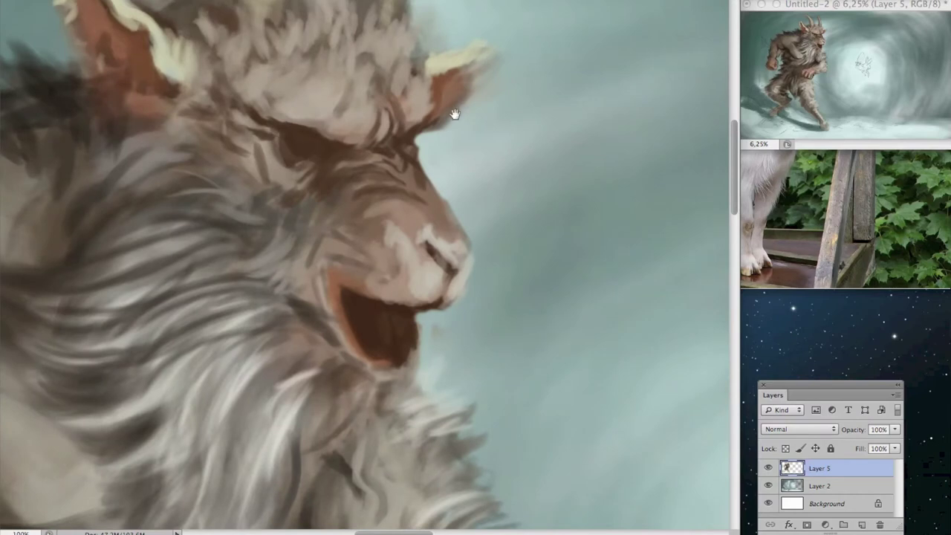
left_click_drag(454, 113, 438, 165)
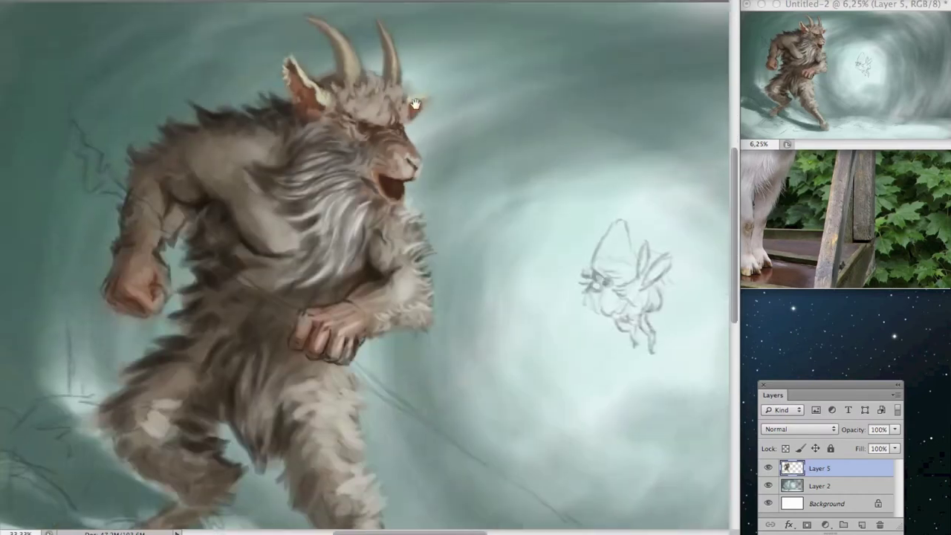
left_click_drag(290, 184, 282, 206)
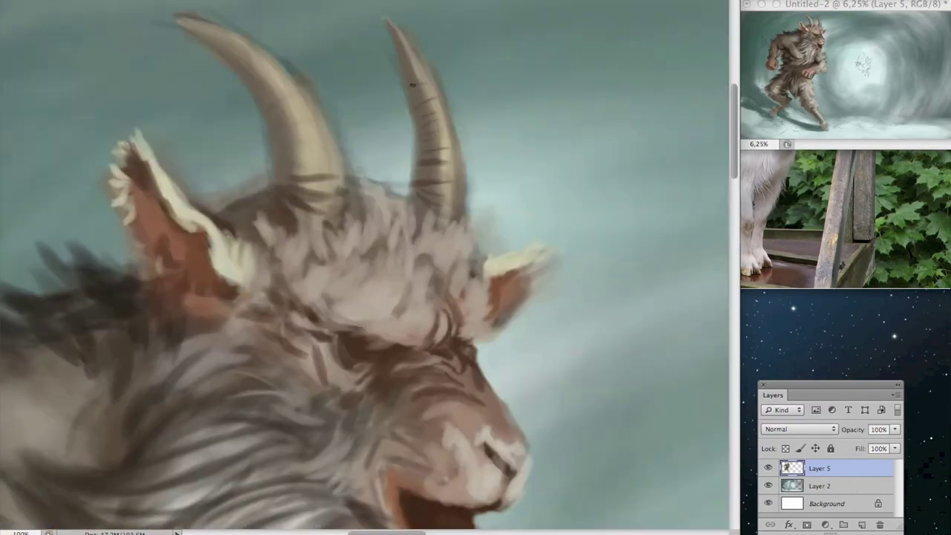
left_click_drag(280, 87, 327, 127)
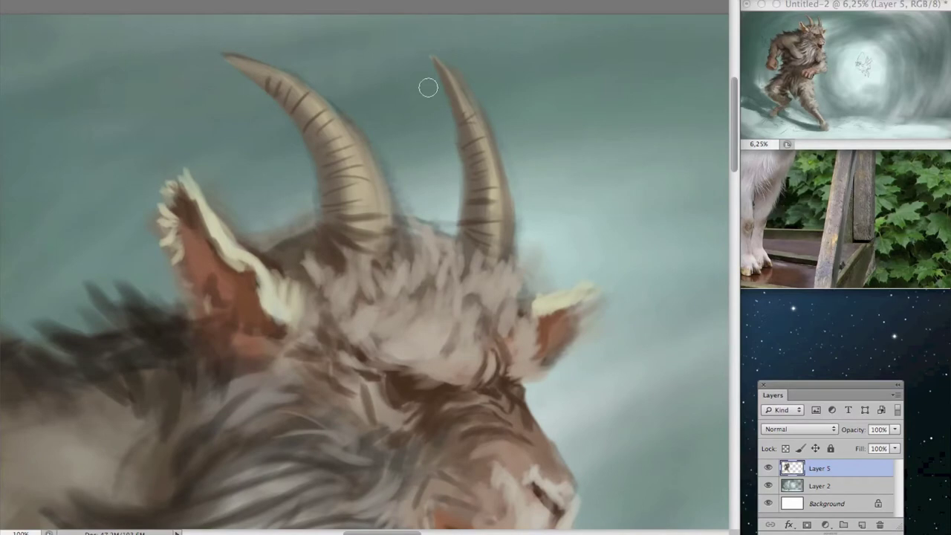
key("ctrl+shift+n")
left_click_drag(409, 45, 320, 110)
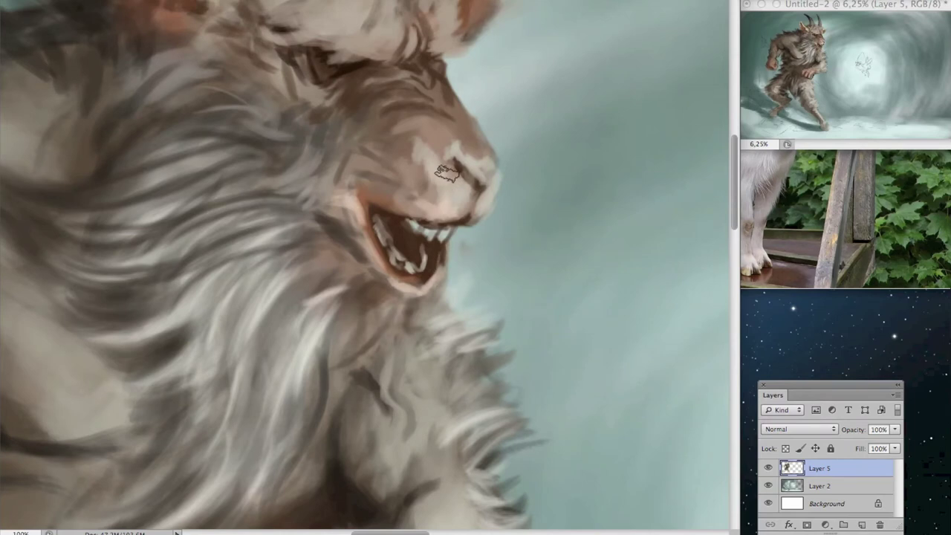
- Paint light fur strokes into the beard, then undo the last pass
key("ctrl+minus")
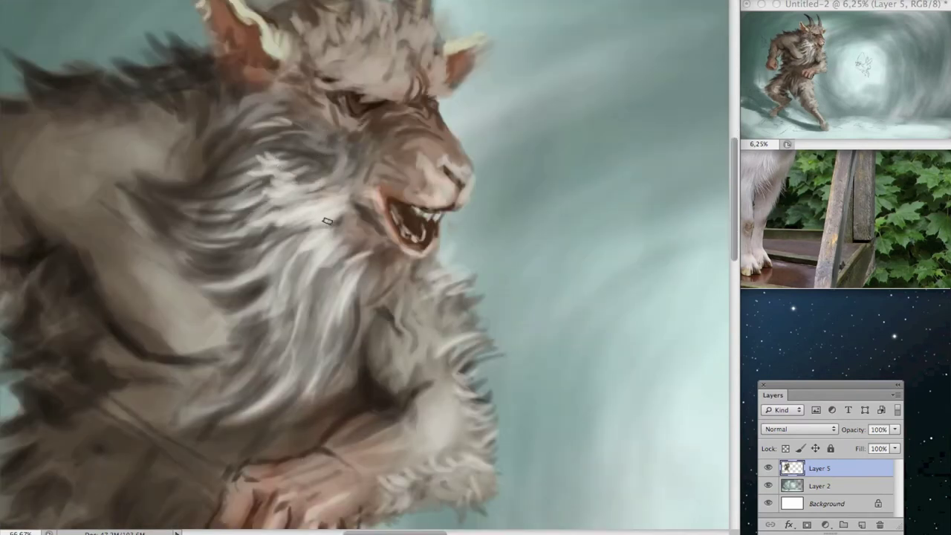
left_click_drag(334, 238, 389, 259)
key("ctrl+plus")
mouse_move(383, 213)
left_mouse_down()
mouse_move(411, 141)
mouse_move(367, 223)
mouse_move(374, 262)
left_mouse_up()
key("ctrl+minus")
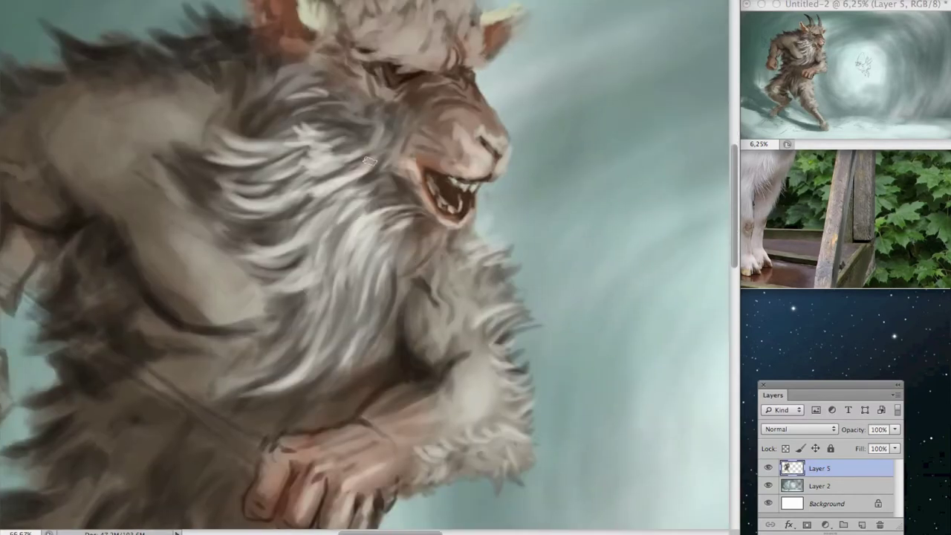
left_click_drag(173, 185, 256, 208)
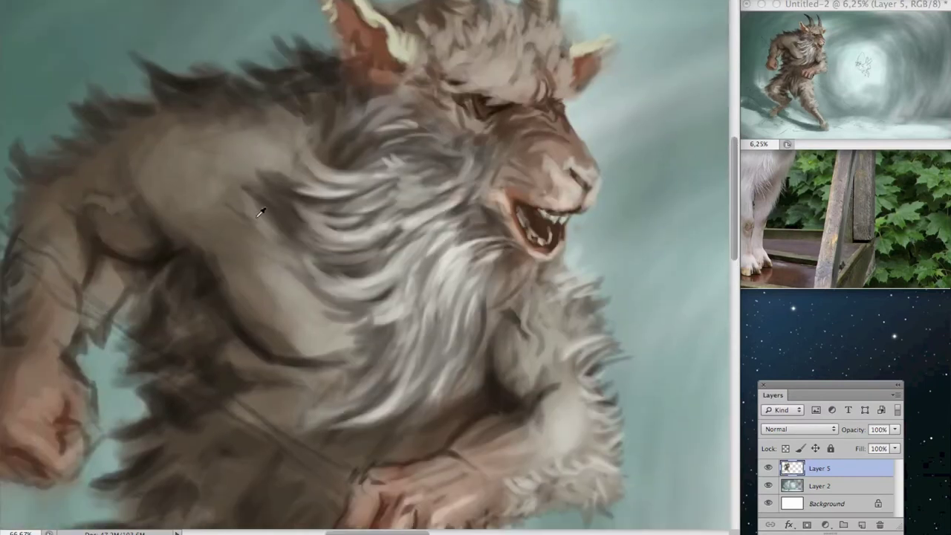
key("ctrl+z")
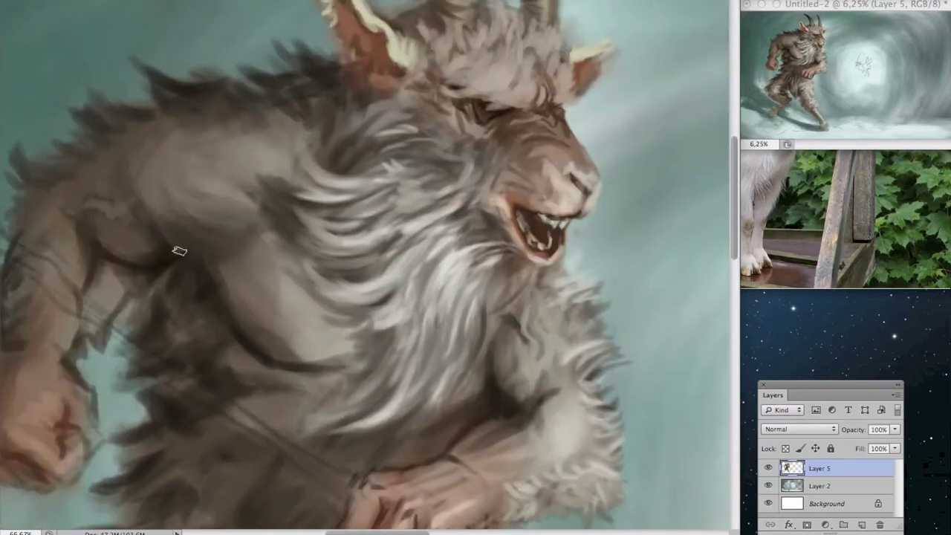
- Look around the figure and sample a colour from the goat's face
scroll(122, 215, "down", 1)
scroll(153, 201, "down", 5)
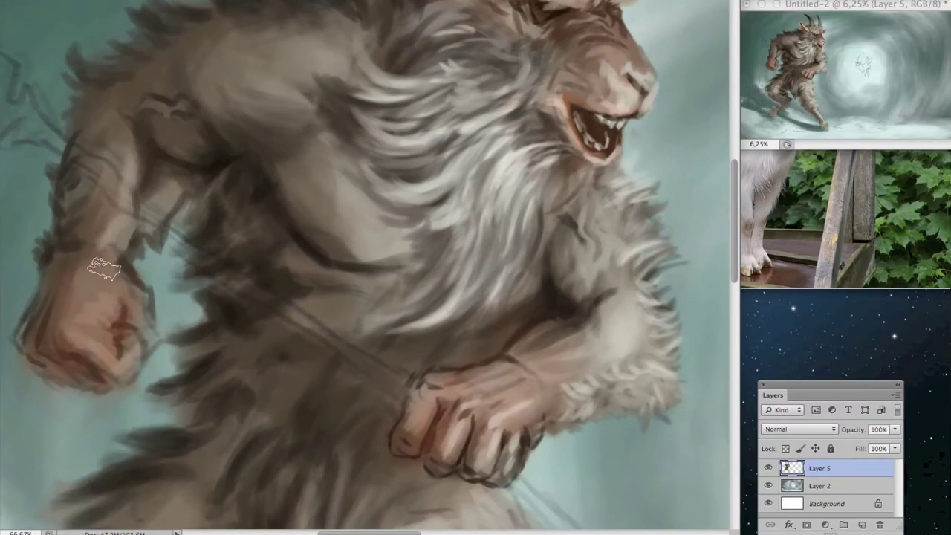
scroll(102, 270, "down", 6)
scroll(102, 270, "right", 10)
scroll(357, 290, "left", 10)
scroll(356, 289, "up", 3)
scroll(167, 283, "up", 3)
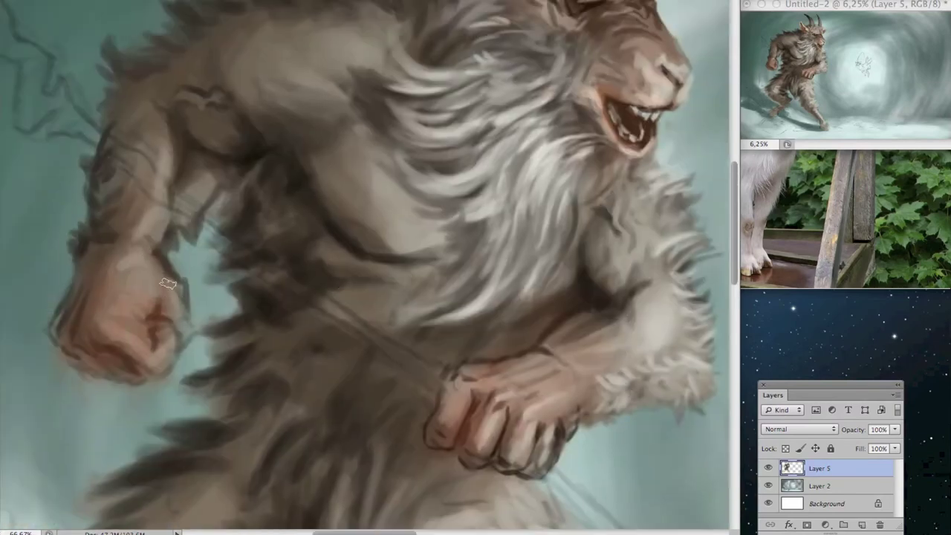
scroll(247, 117, "down", 1)
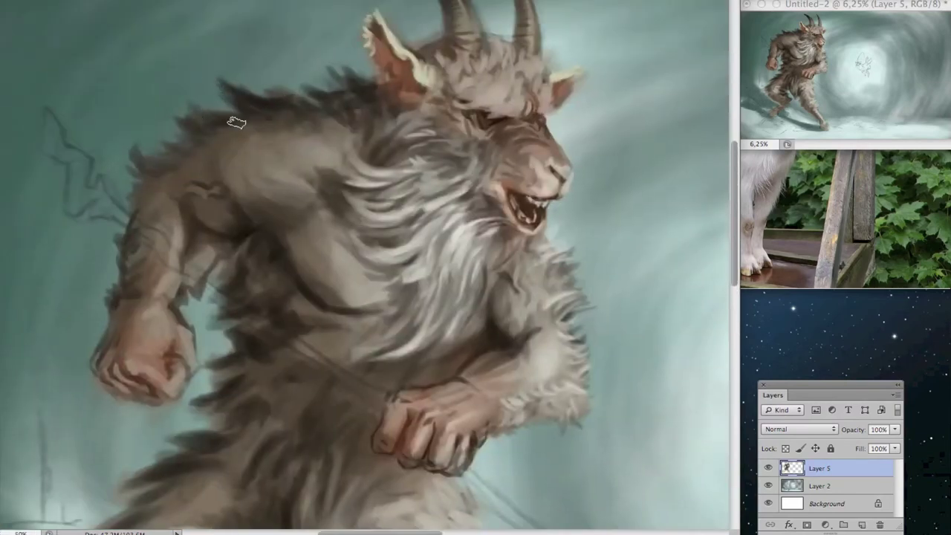
scroll(249, 134, "right", 3)
scroll(249, 133, "up", 2)
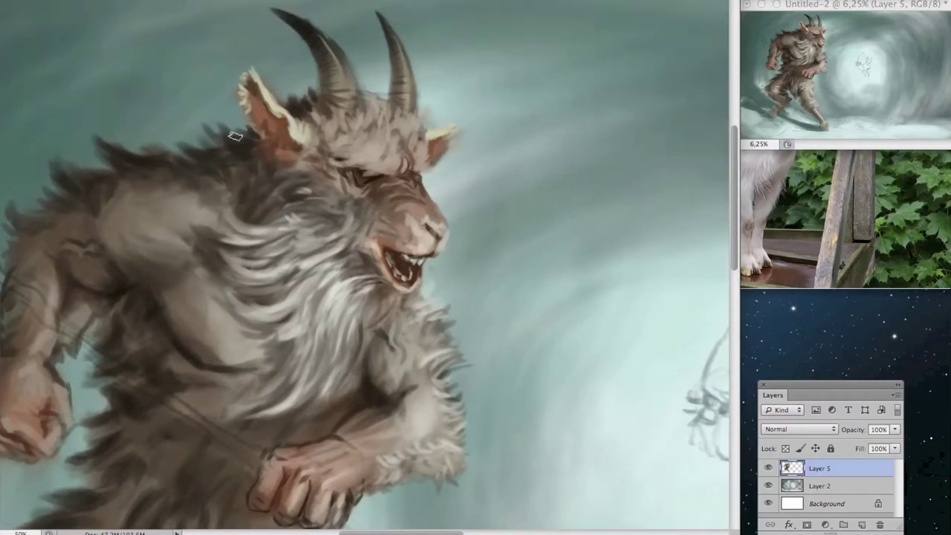
scroll(248, 133, "up", 2)
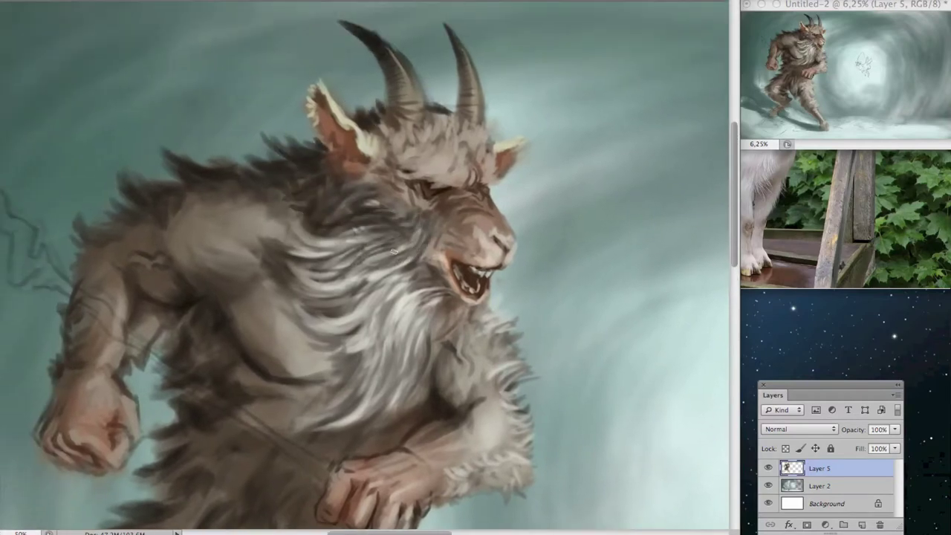
scroll(393, 251, "down", 3)
left_click(384, 227, "alt")
scroll(366, 160, "up", 2)
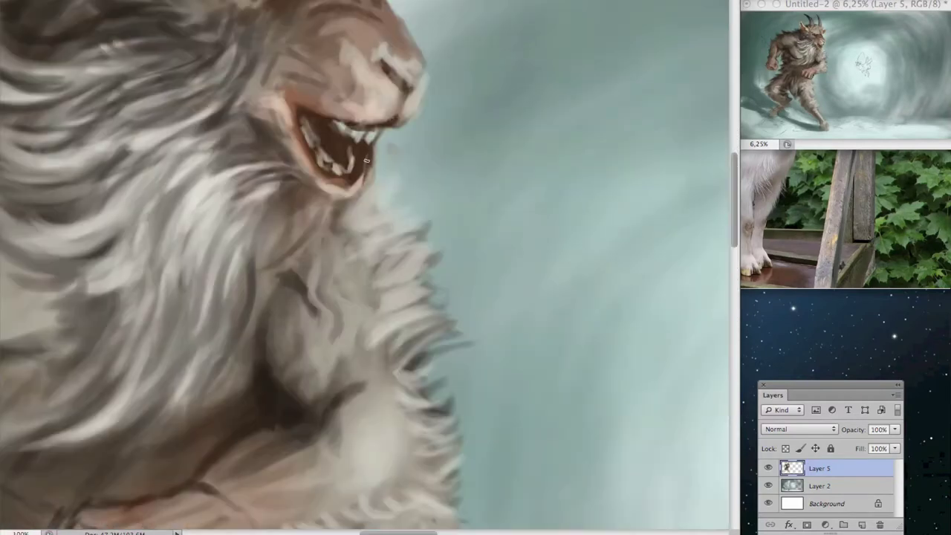
scroll(366, 160, "up", 2)
scroll(456, 255, "down", 3)
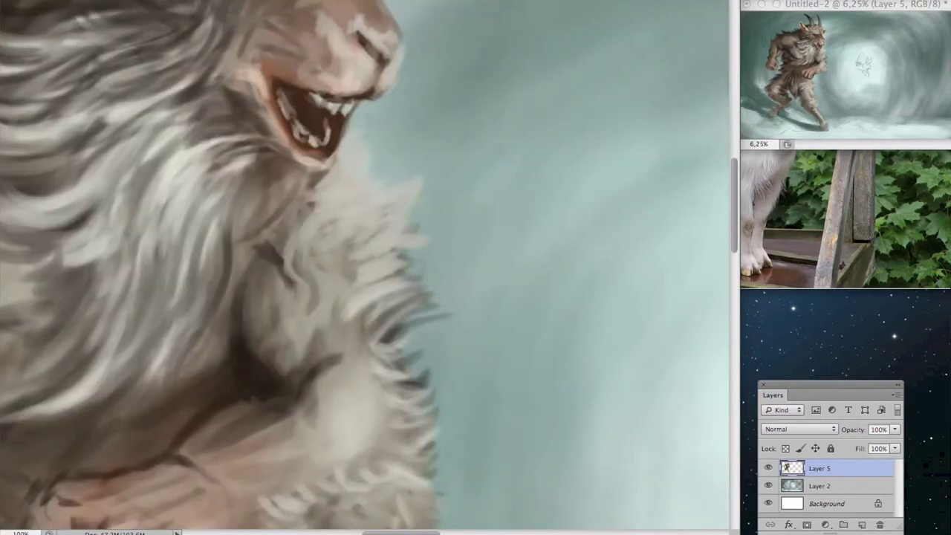
scroll(329, 270, "down", 2)
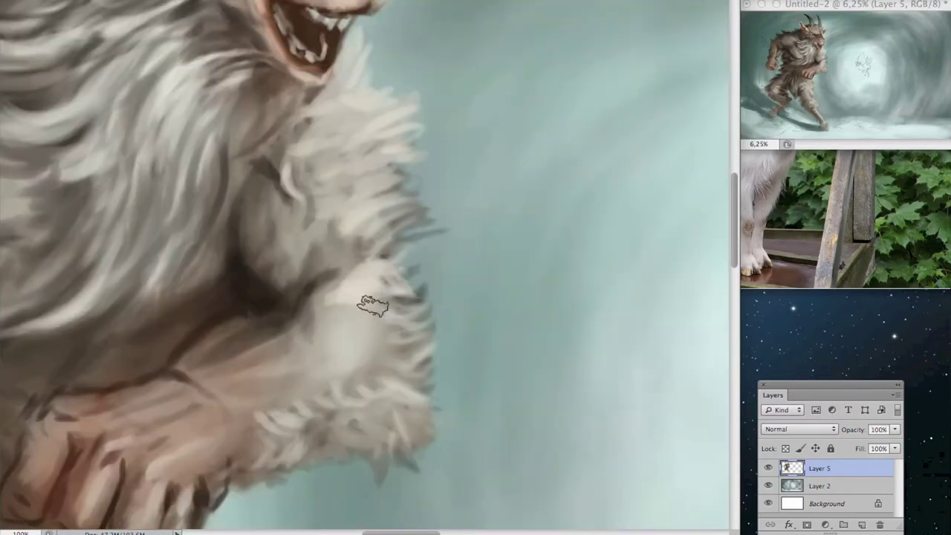
scroll(312, 334, "up", 3)
- Paint light highlights across the knuckles of the lower fist
left_click_drag(294, 219, 407, 172)
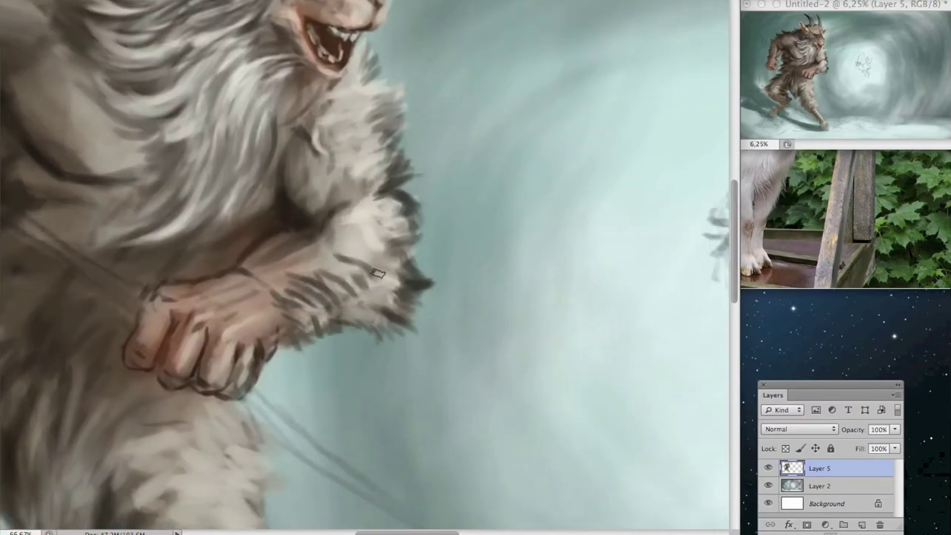
left_click_drag(357, 262, 396, 300)
left_click_drag(383, 267, 361, 275)
key("ctrl+plus")
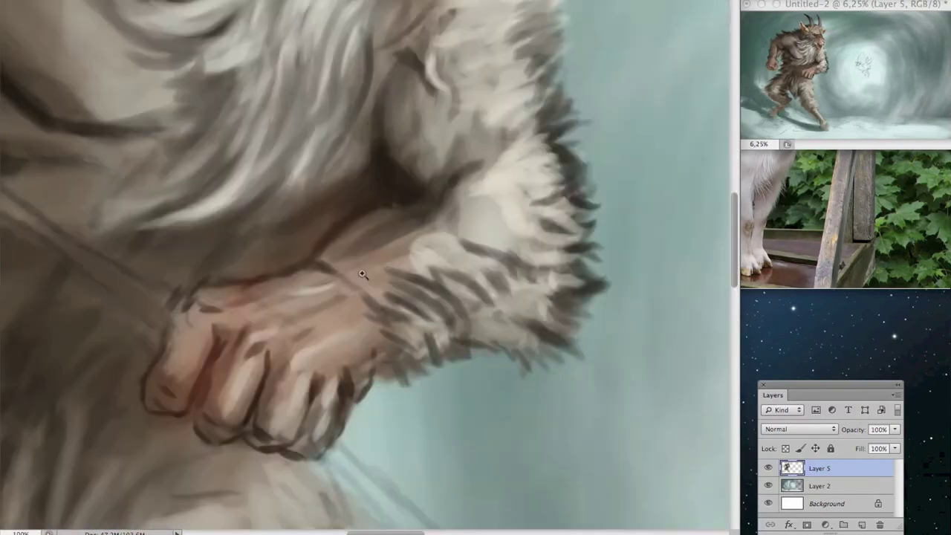
left_click_drag(349, 326, 239, 380)
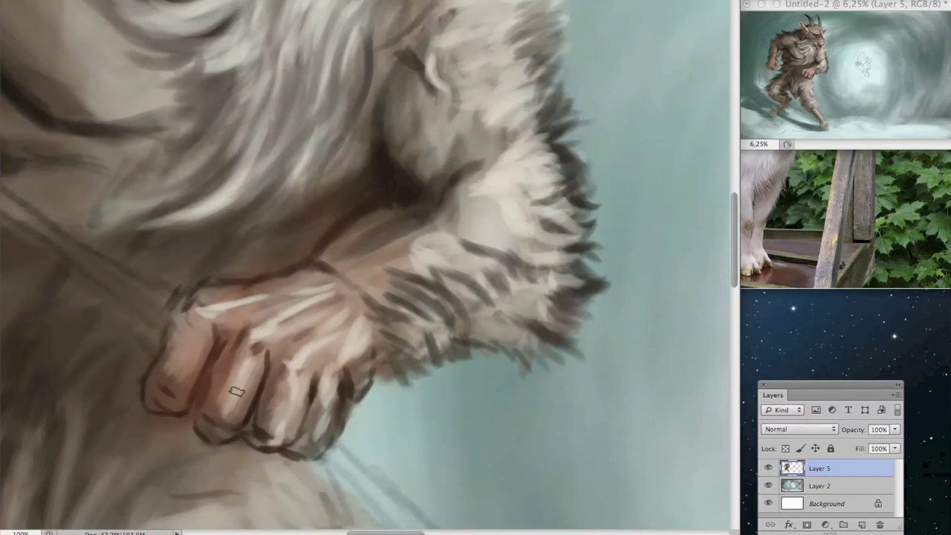
scroll(317, 260, "down", 3)
scroll(282, 275, "down", 2)
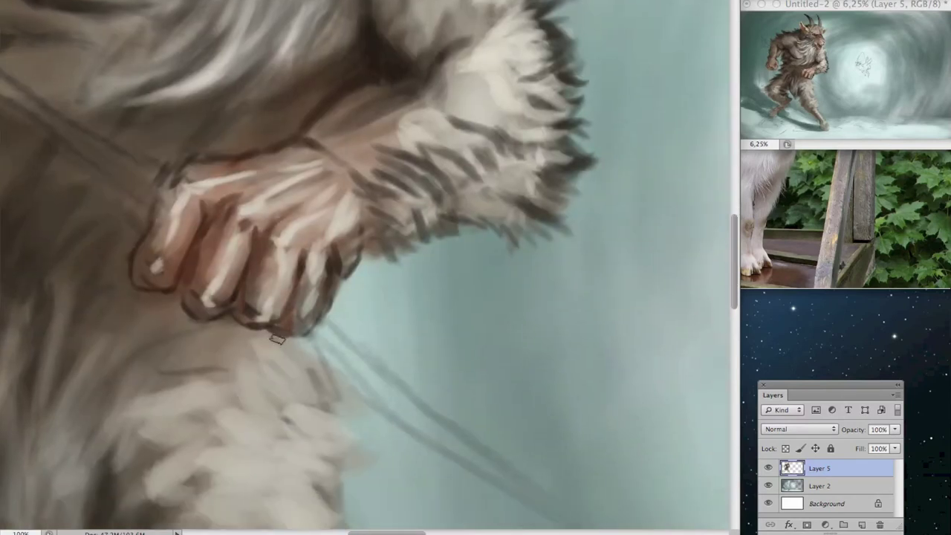
scroll(311, 236, "right", 2)
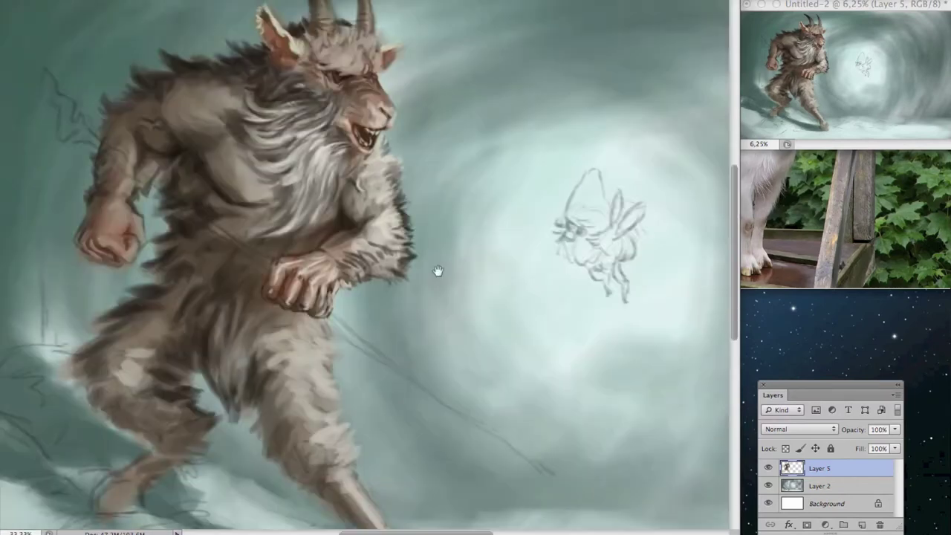
- Add more highlight strokes to the lower fist's knuckles
scroll(243, 327, "right", 3)
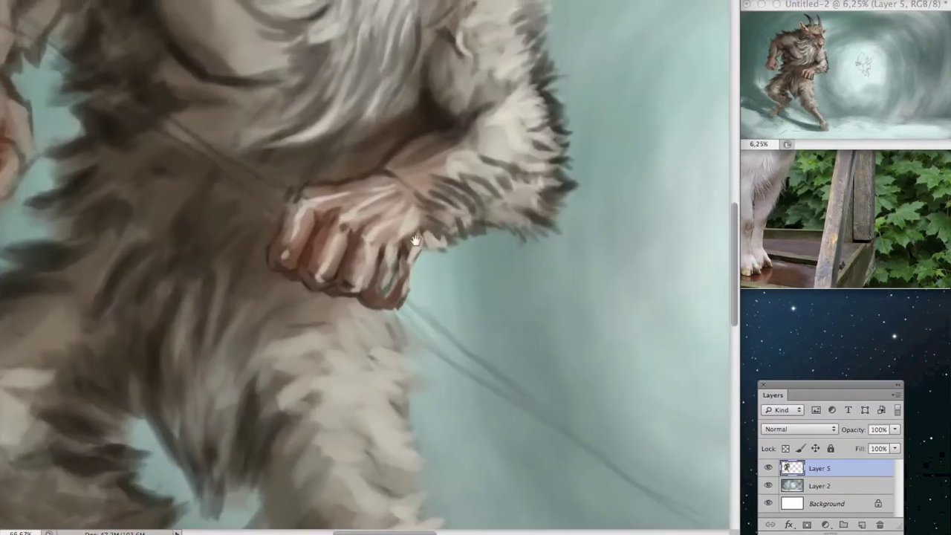
scroll(407, 109, "down", 3)
scroll(386, 297, "up", 3)
left_click_drag(416, 240, 475, 215)
left_click_drag(349, 253, 297, 297)
- Scroll over the head and torso, then zoom out to see the whole goat-man
scroll(366, 347, "down", 1)
scroll(367, 347, "down", 1)
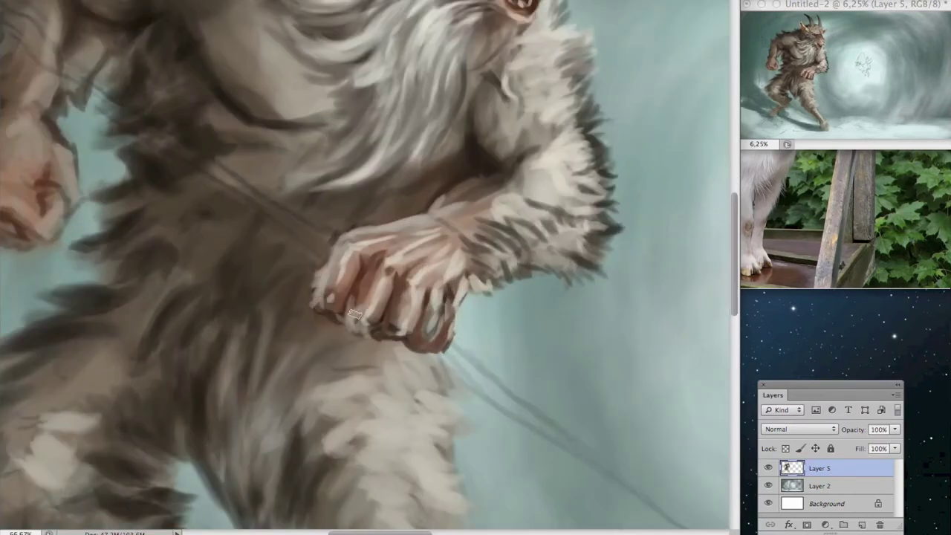
scroll(355, 314, "down", 2)
scroll(223, 253, "up", 2)
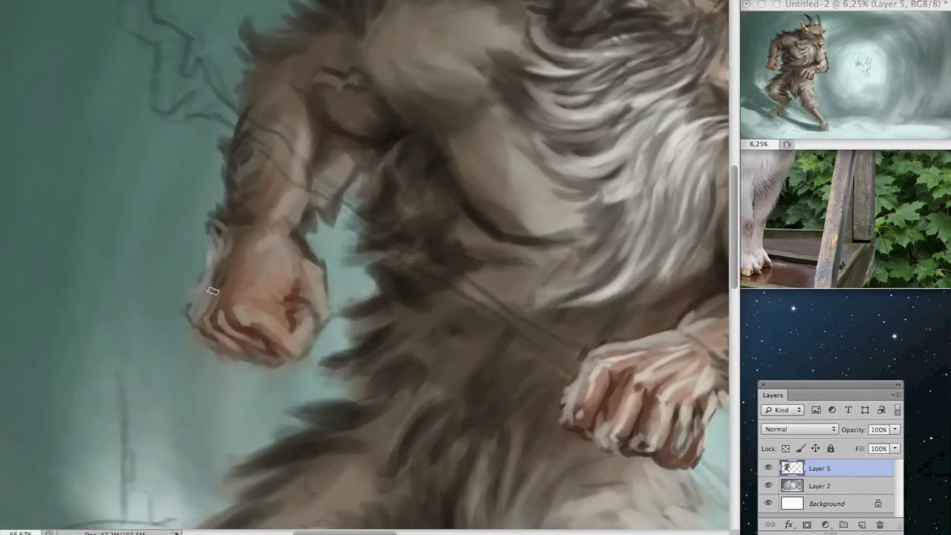
scroll(346, 340, "down", 2)
scroll(346, 340, "up", 1)
scroll(265, 280, "down", 1)
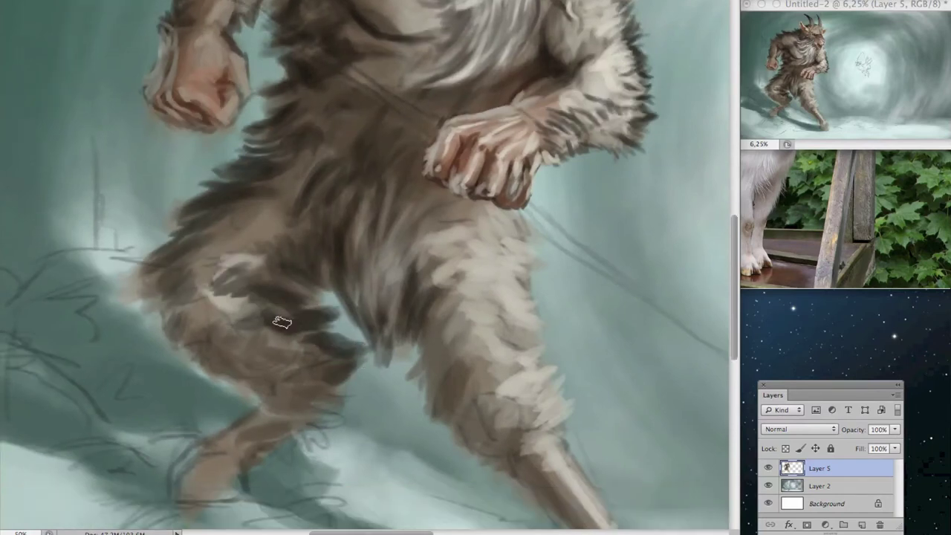
scroll(282, 322, "down", 2)
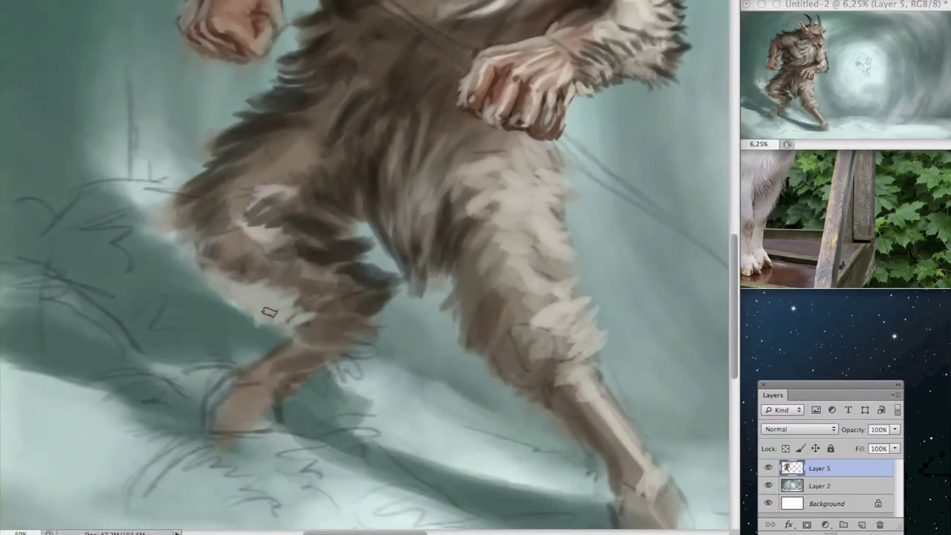
scroll(297, 308, "down", 2)
scroll(357, 301, "right", 3)
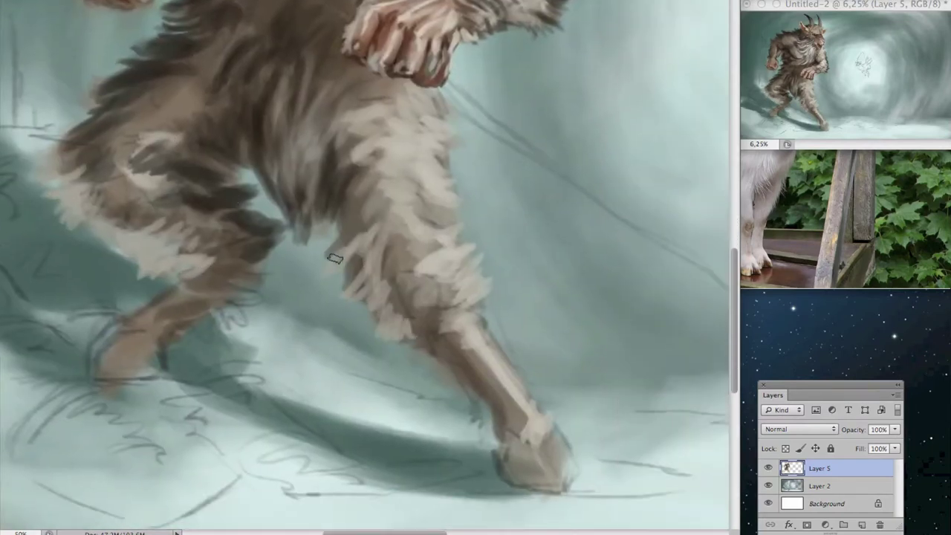
scroll(335, 258, "up", 2)
scroll(425, 259, "left", 2)
scroll(466, 377, "up", 1)
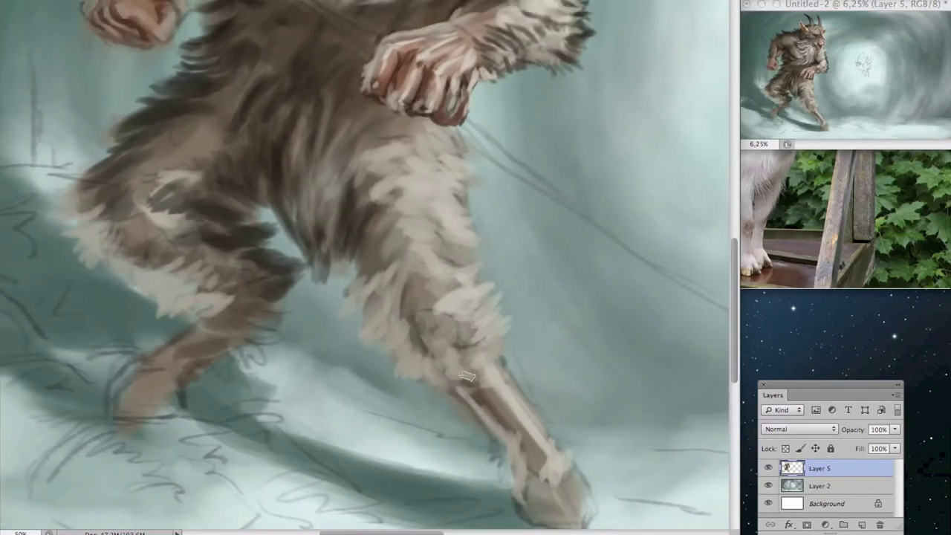
left_click_drag(377, 261, 513, 246)
scroll(288, 194, "up", 2)
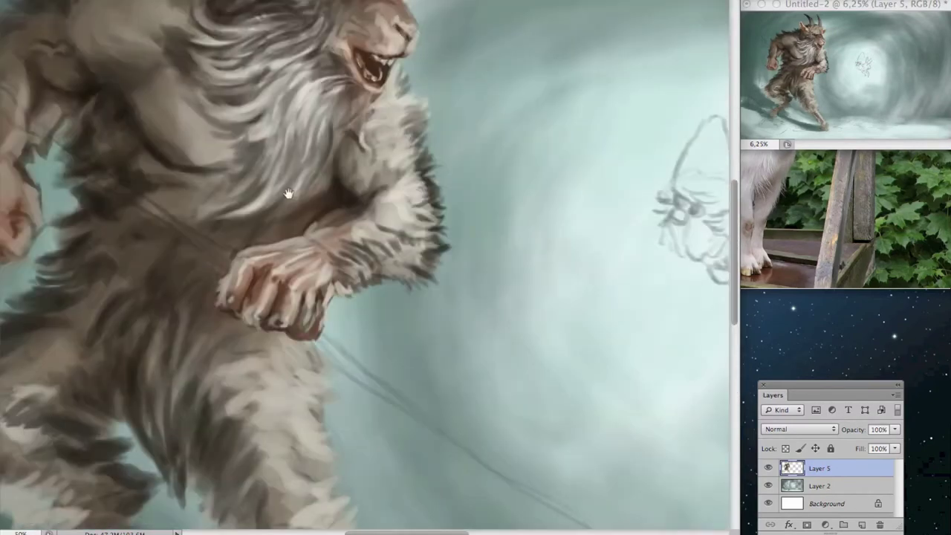
scroll(267, 184, "left", 3)
left_click_drag(413, 283, 380, 264)
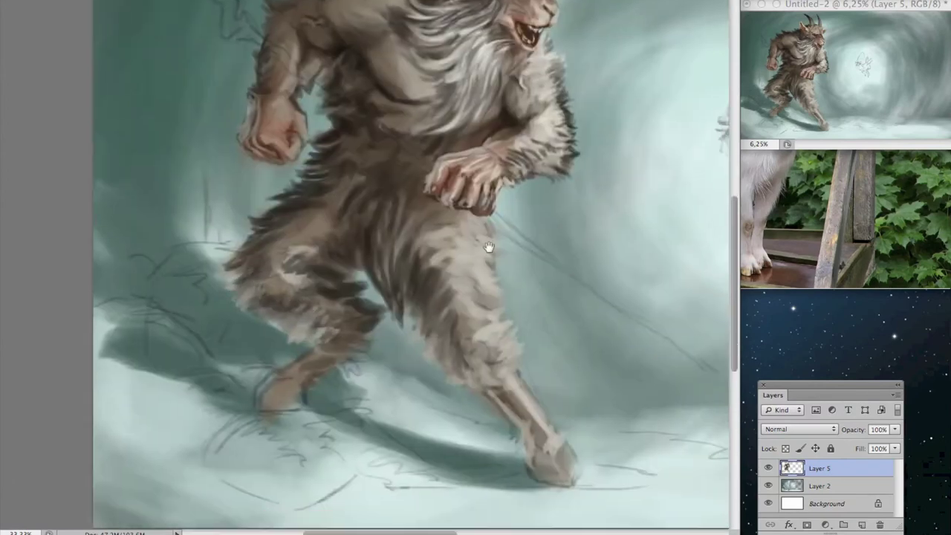
- Zoom in and scroll across the goat-man's legs and hooves
left_click_drag(309, 355, 201, 340)
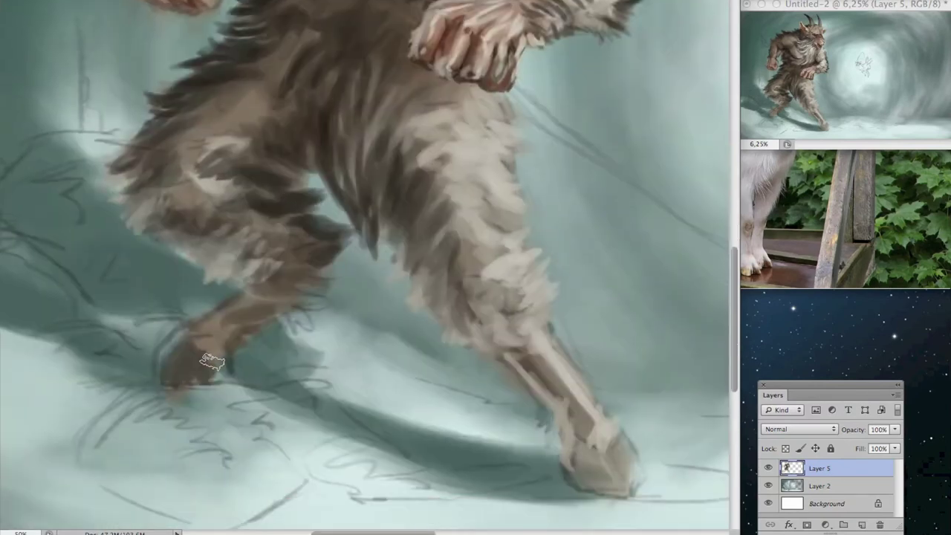
scroll(201, 341, "down", 3)
scroll(200, 341, "right", 5)
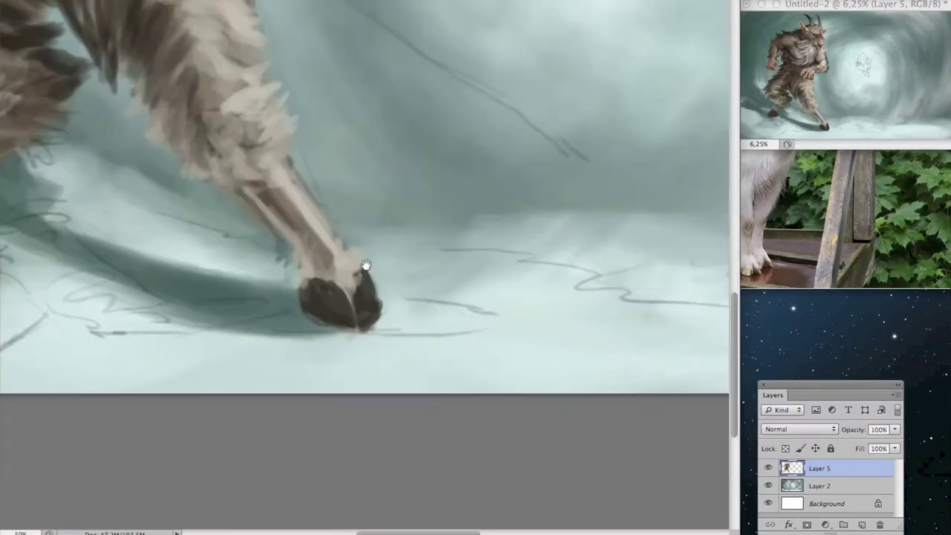
scroll(229, 266, "left", 5)
scroll(229, 265, "up", 2)
scroll(229, 265, "down", 2)
scroll(472, 466, "up", 3)
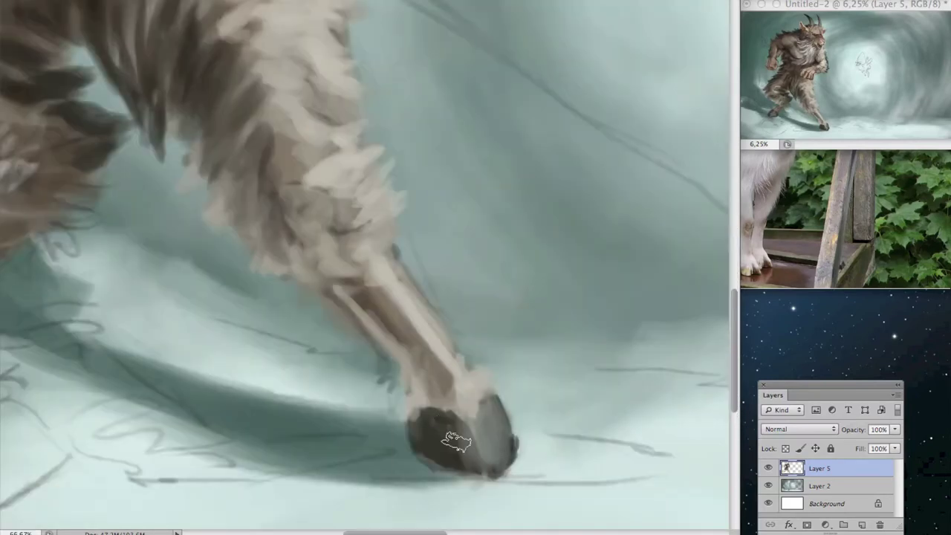
scroll(465, 465, "down", 3)
scroll(223, 356, "up", 3)
scroll(335, 319, "down", 3)
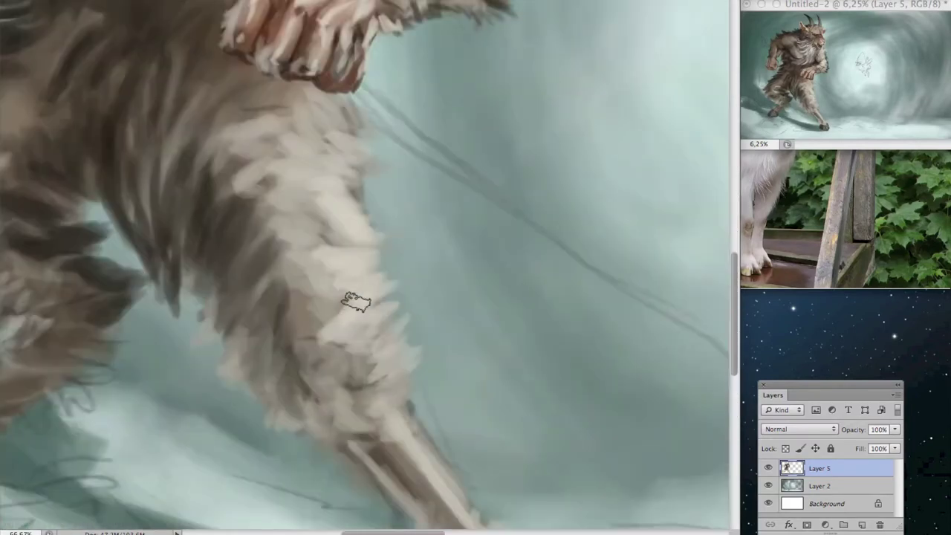
scroll(423, 354, "down", 2)
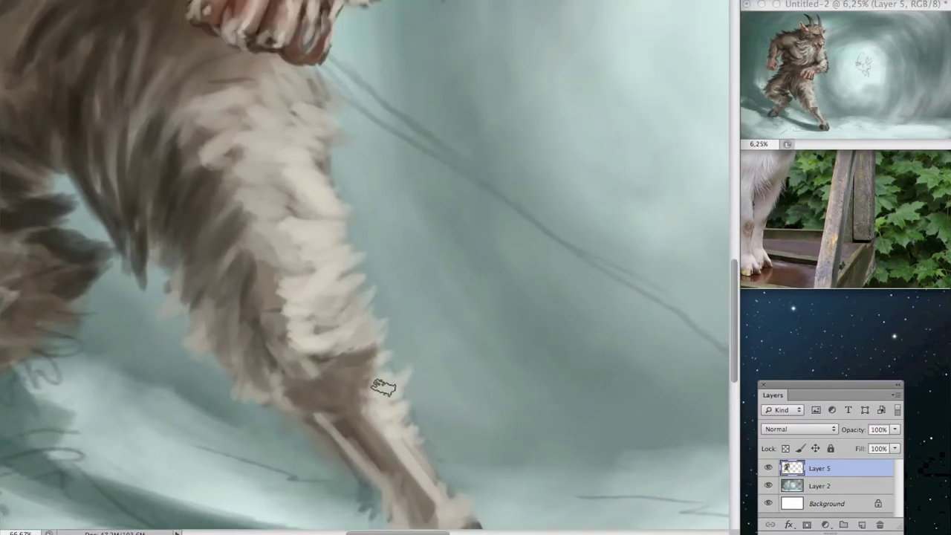
scroll(340, 266, "up", 2)
scroll(340, 266, "down", 1)
scroll(170, 312, "left", 2)
scroll(234, 251, "up", 1)
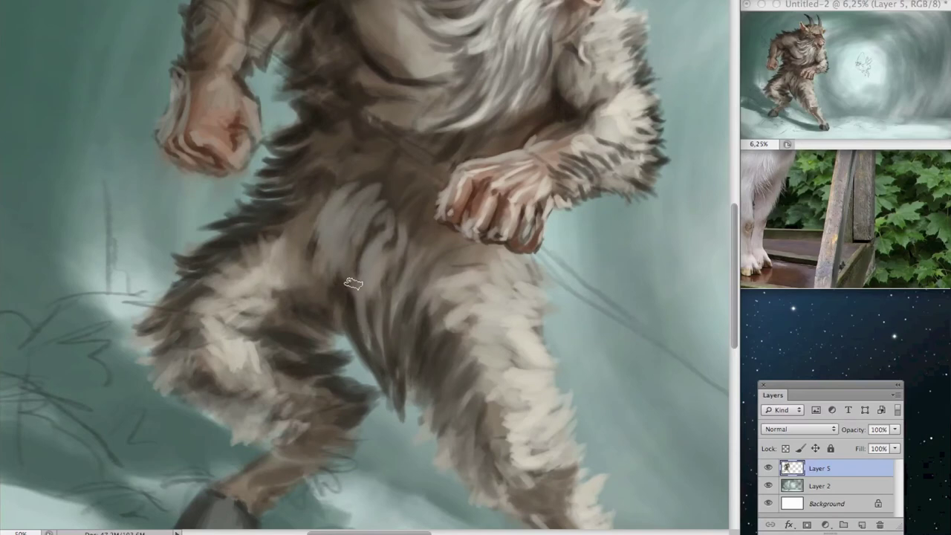
- Sample a dark colour from the front fist and paint dark separations between its fingers
scroll(375, 289, "down", 1)
scroll(364, 231, "up", 2)
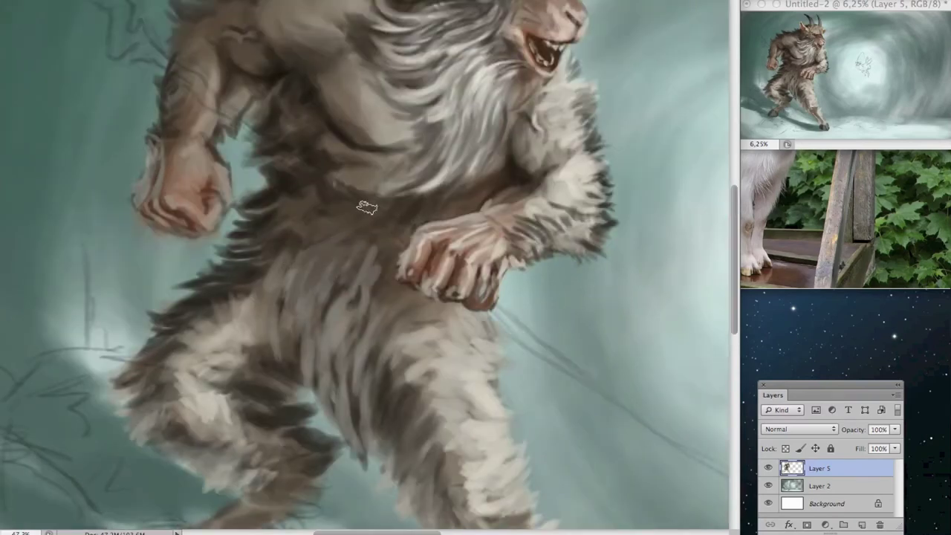
scroll(371, 204, "up", 1)
scroll(386, 102, "up", 1)
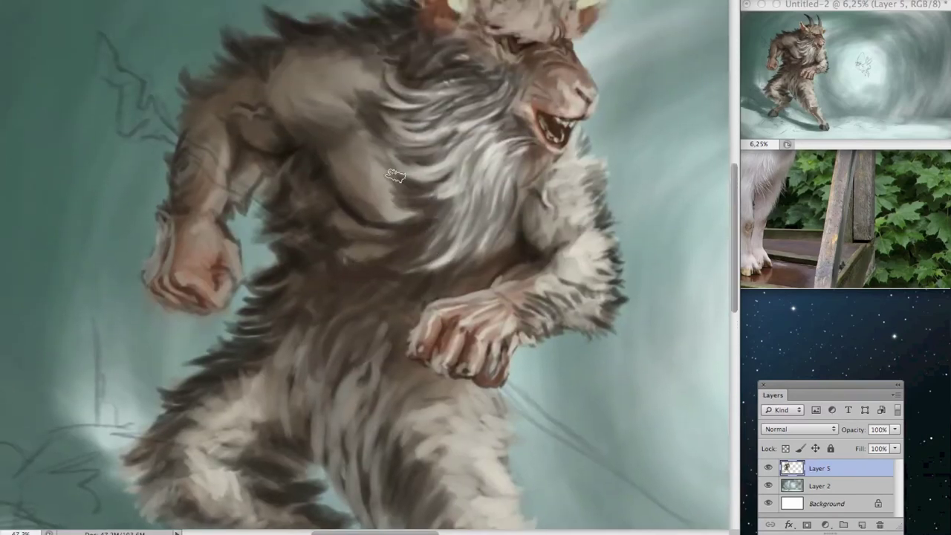
scroll(386, 222, "down", 5)
scroll(258, 240, "up", 6)
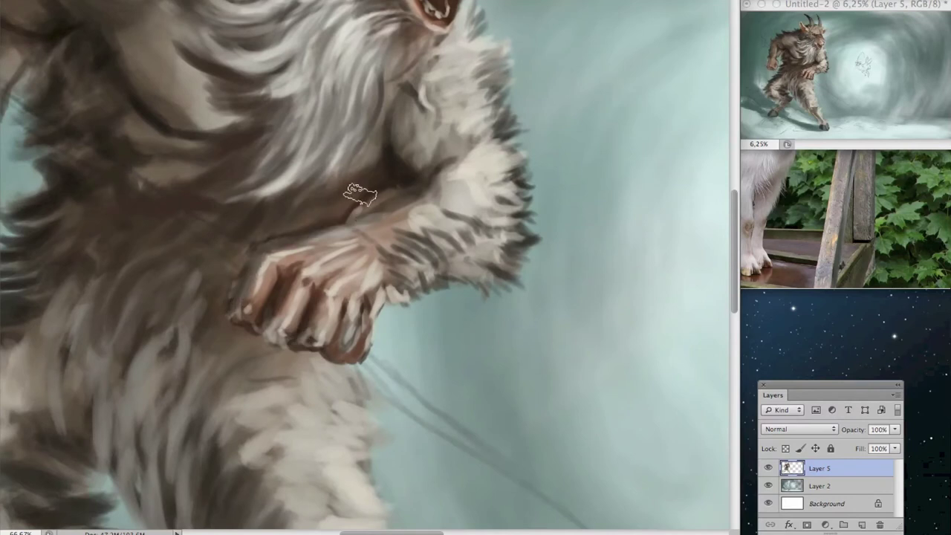
left_click_drag(361, 196, 433, 257)
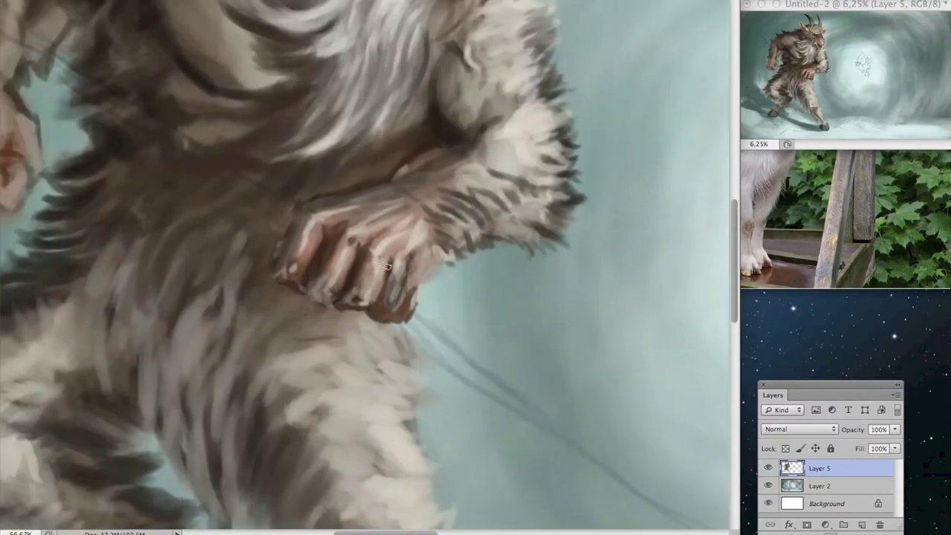
left_click(357, 250, "alt")
left_click_drag(364, 249, 341, 298)
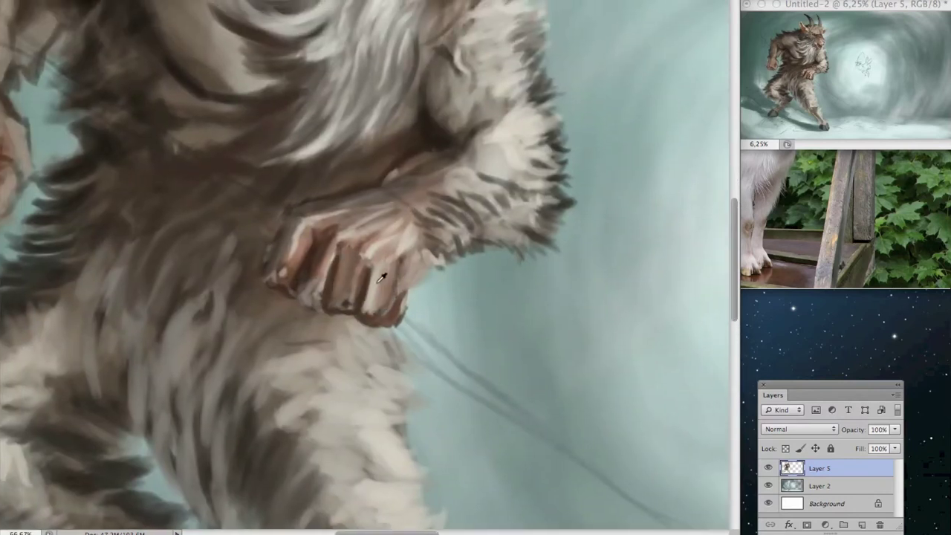
scroll(364, 257, "down", 1)
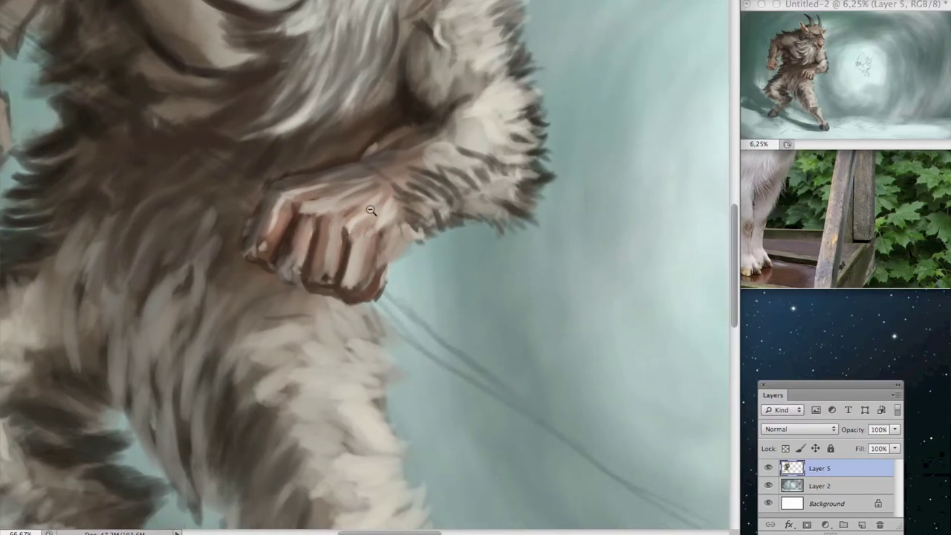
scroll(416, 245, "down", 4)
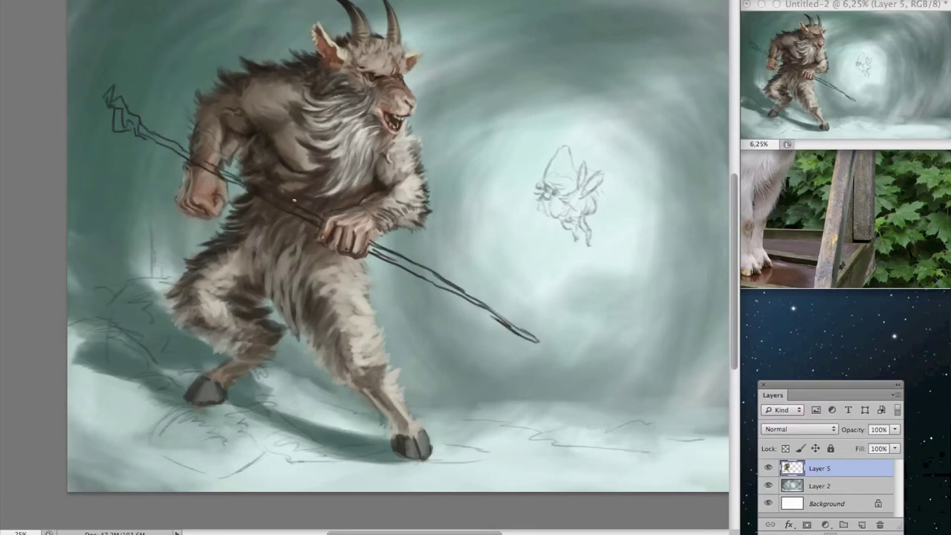
- Paint the staff as a thick dark shaft through the goat-man's hands
left_click_drag(372, 249, 550, 345)
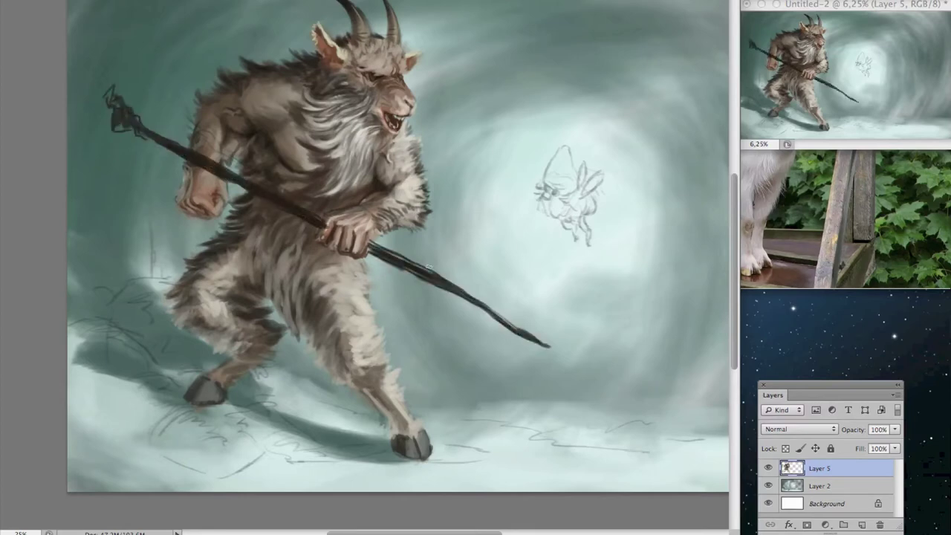
scroll(509, 208, "down", 1)
scroll(379, 149, "up", 5)
scroll(312, 237, "down", 1)
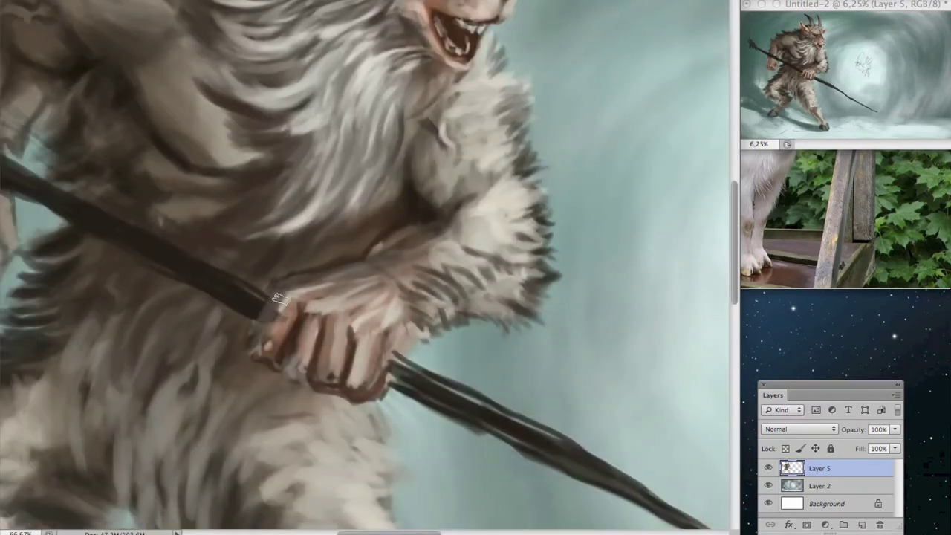
scroll(414, 142, "right", 3)
scroll(414, 141, "down", 1)
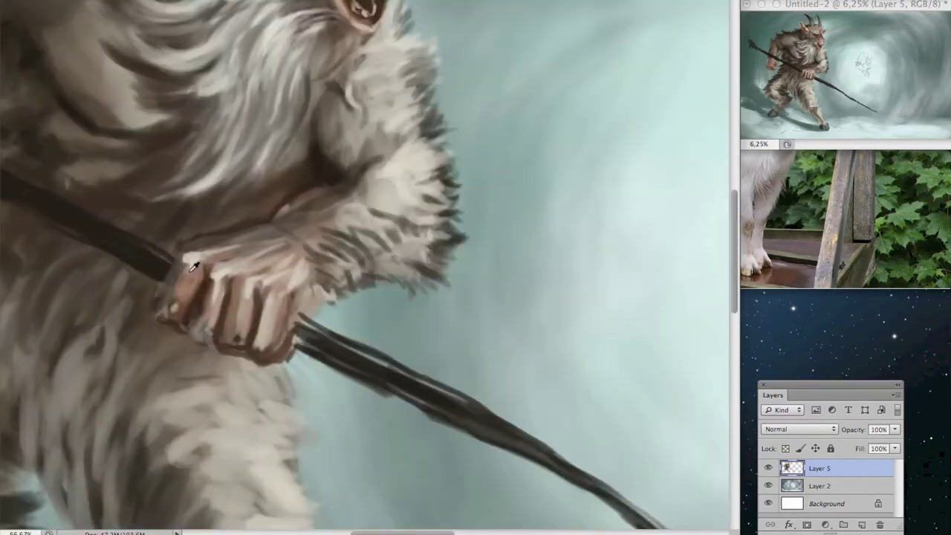
- Brighten the fur between the hands and arm with light strokes
left_click_drag(308, 290, 409, 239)
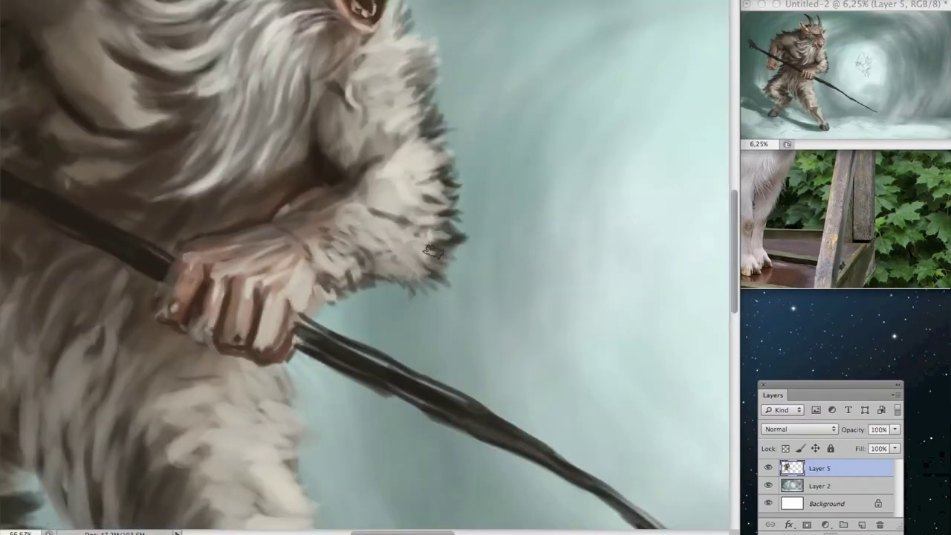
scroll(356, 275, "left", 3)
scroll(298, 299, "down", 1)
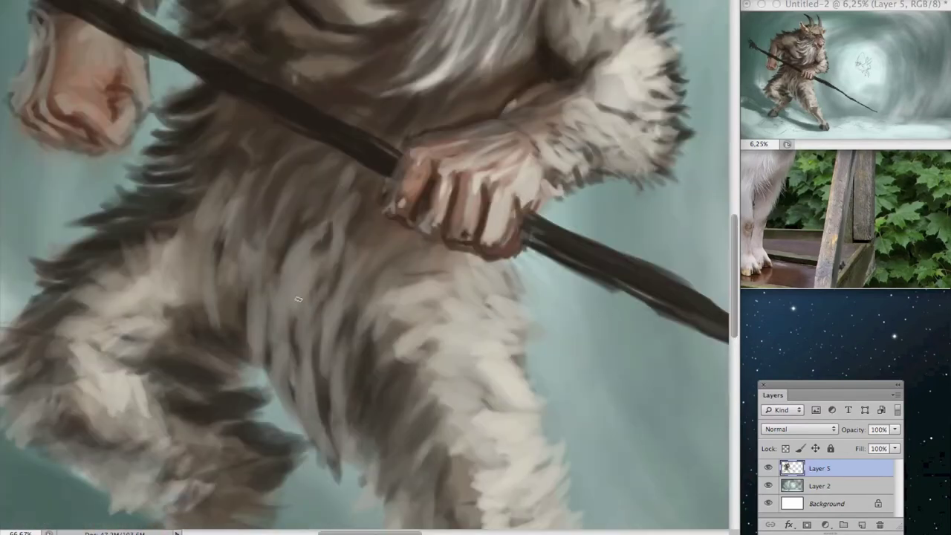
scroll(334, 271, "down", 1)
scroll(431, 208, "up", 4)
- Paint light fur strands down the goat-man's chest and up into the mane
mouse_move(432, 208)
left_mouse_down()
mouse_move(453, 134)
mouse_move(335, 326)
left_mouse_up()
scroll(326, 245, "up", 2)
left_click_drag(341, 171, 387, 104)
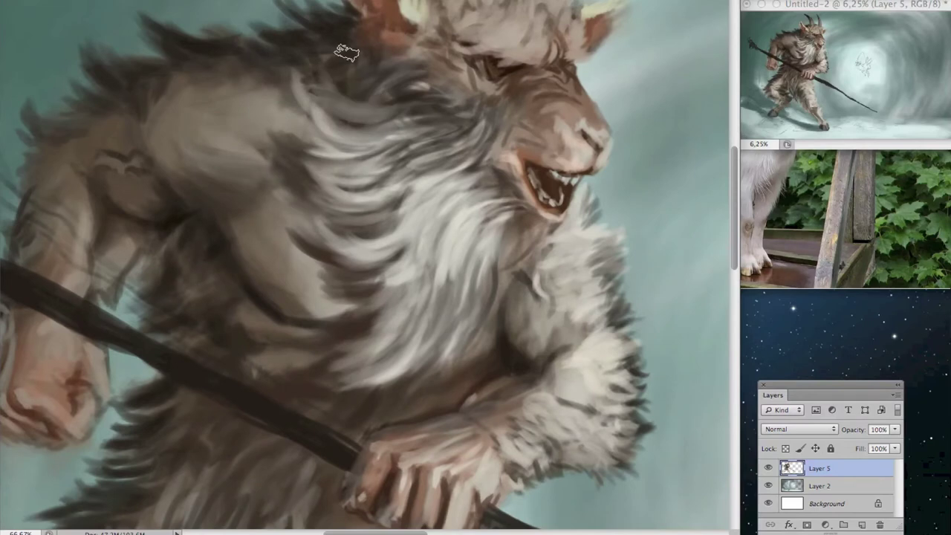
scroll(387, 104, "up", 1)
- Scroll around the goat-man's face to inspect the new fur strokes
scroll(242, 171, "down", 1)
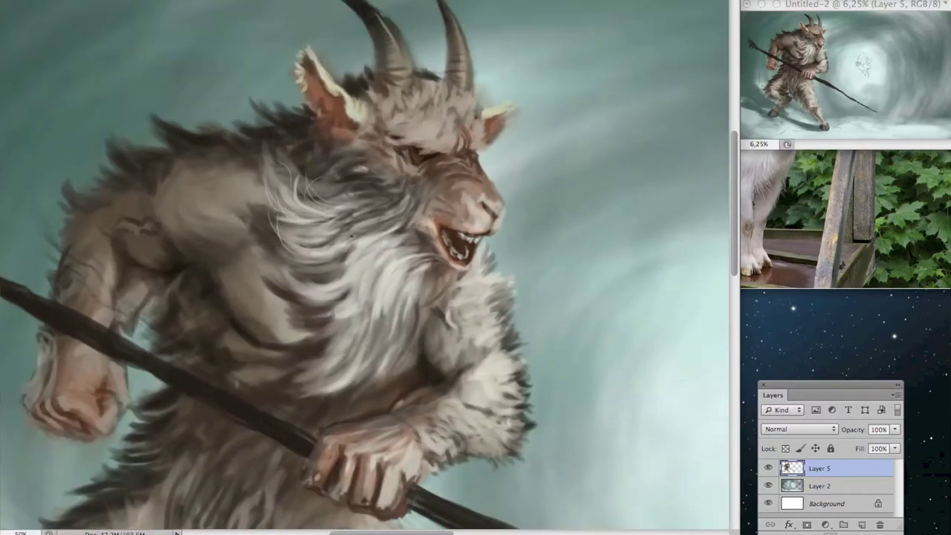
scroll(377, 282, "down", 3)
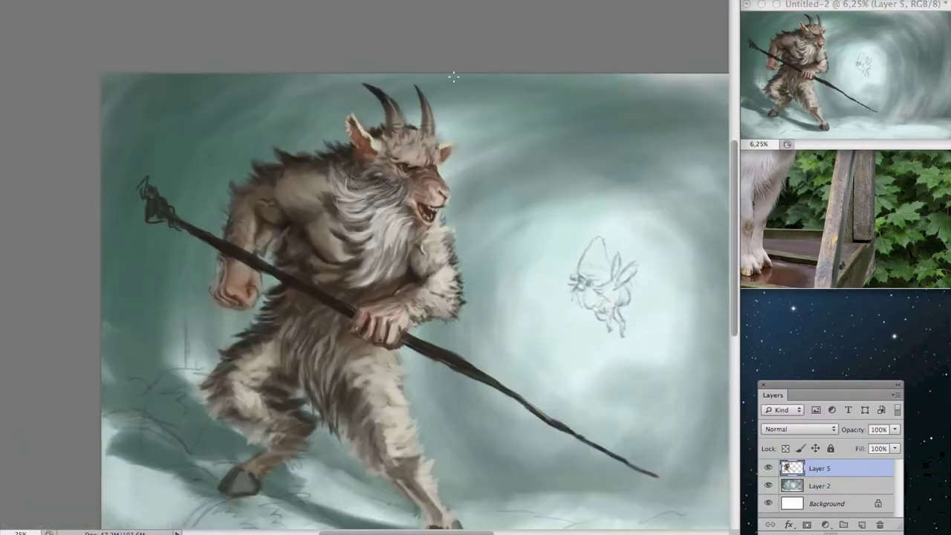
scroll(403, 265, "up", 6)
scroll(327, 283, "up", 2)
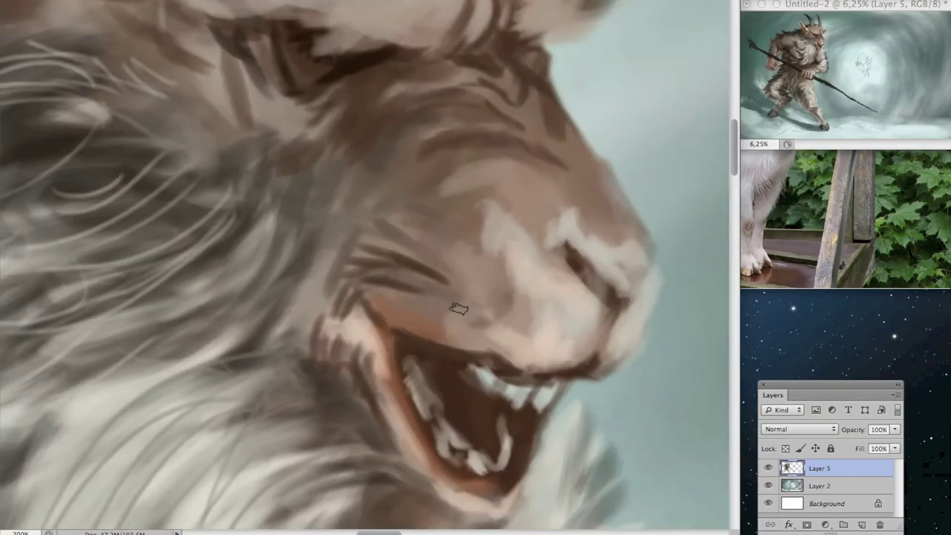
scroll(456, 312, "down", 3)
scroll(444, 300, "up", 2)
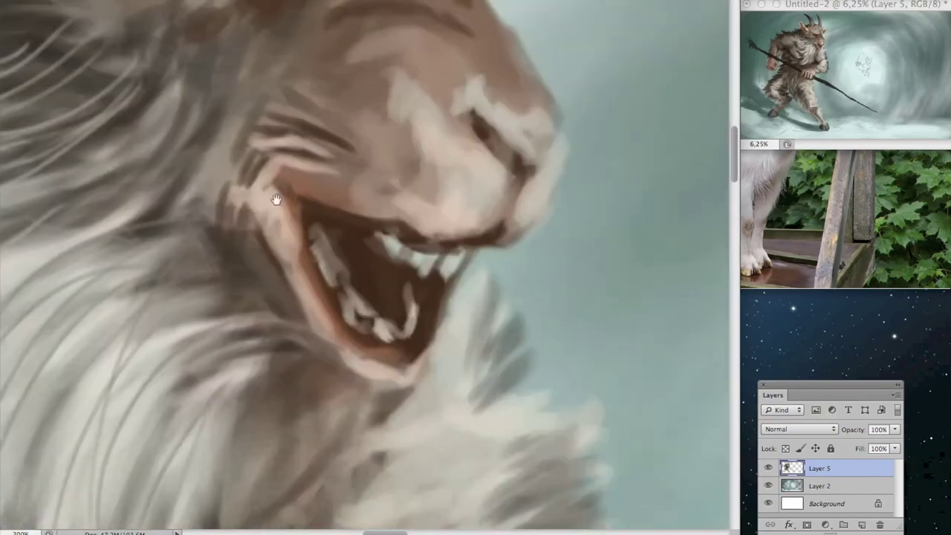
scroll(215, 251, "down", 1)
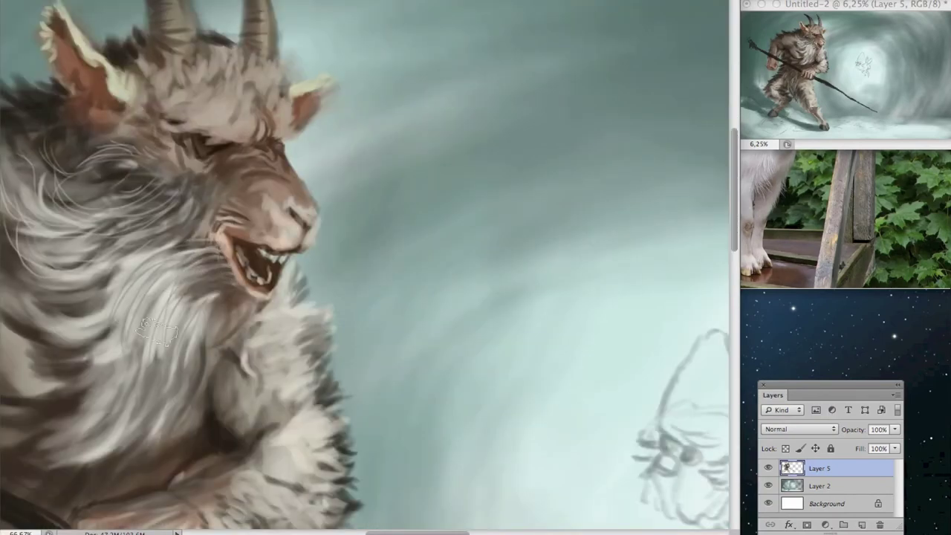
scroll(398, 277, "left", 4)
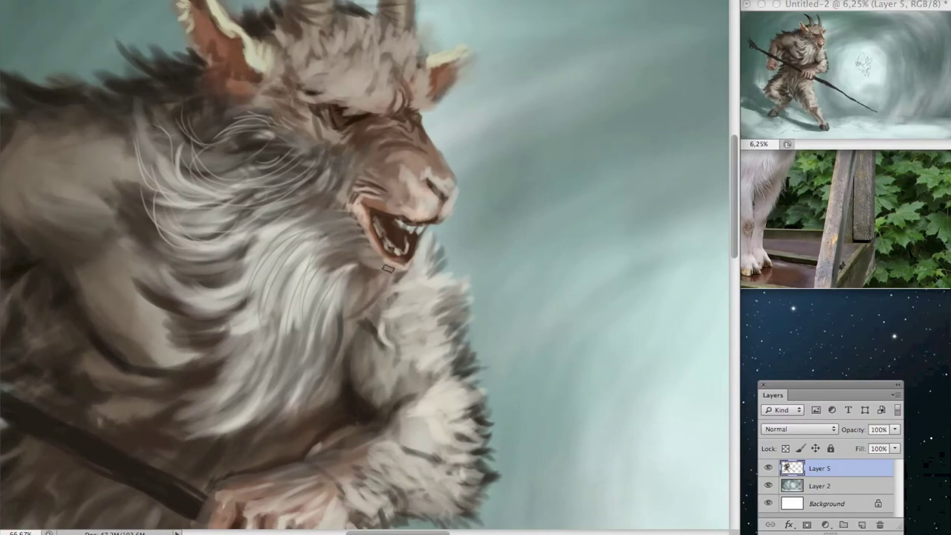
scroll(387, 268, "down", 3)
scroll(471, 136, "up", 3)
scroll(371, 178, "down", 1)
scroll(362, 264, "down", 1)
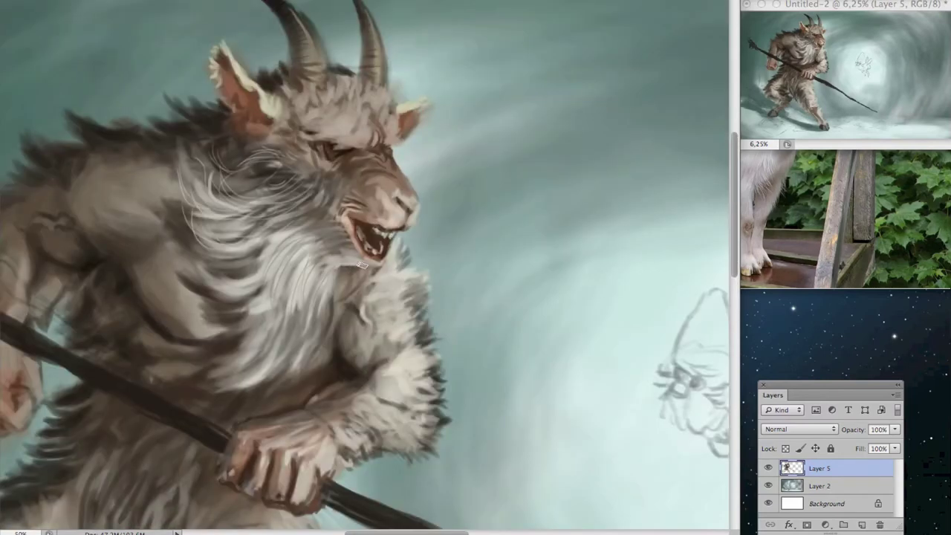
scroll(348, 243, "down", 3)
scroll(348, 243, "left", 2)
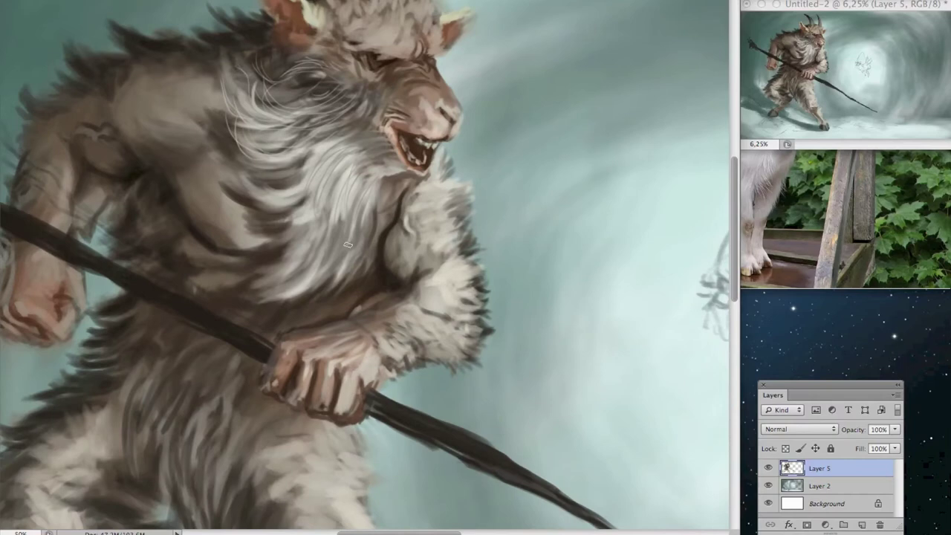
scroll(391, 132, "down", 3)
scroll(323, 149, "up", 3)
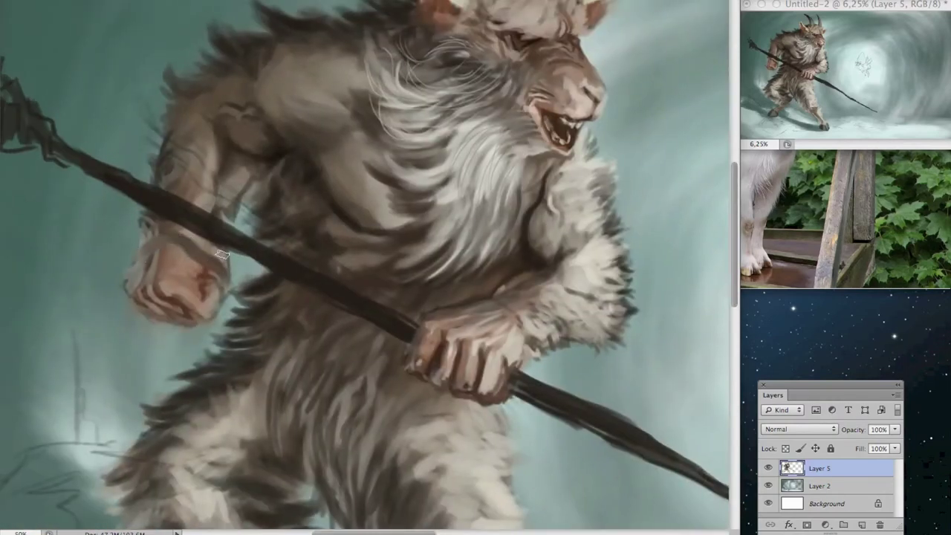
scroll(222, 255, "up", 2)
scroll(221, 255, "left", 3)
scroll(269, 278, "right", 5)
scroll(269, 278, "down", 2)
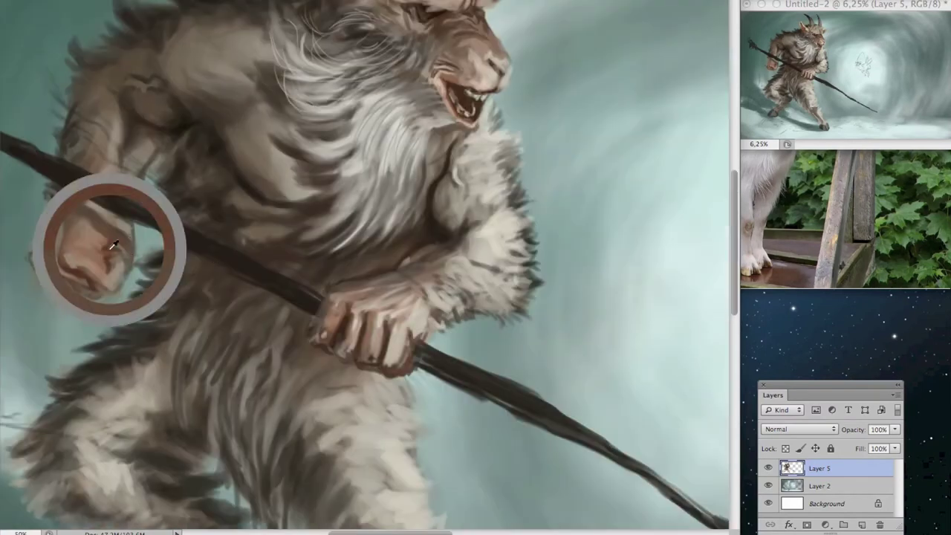
scroll(109, 249, "down", 3)
scroll(112, 256, "up", 3)
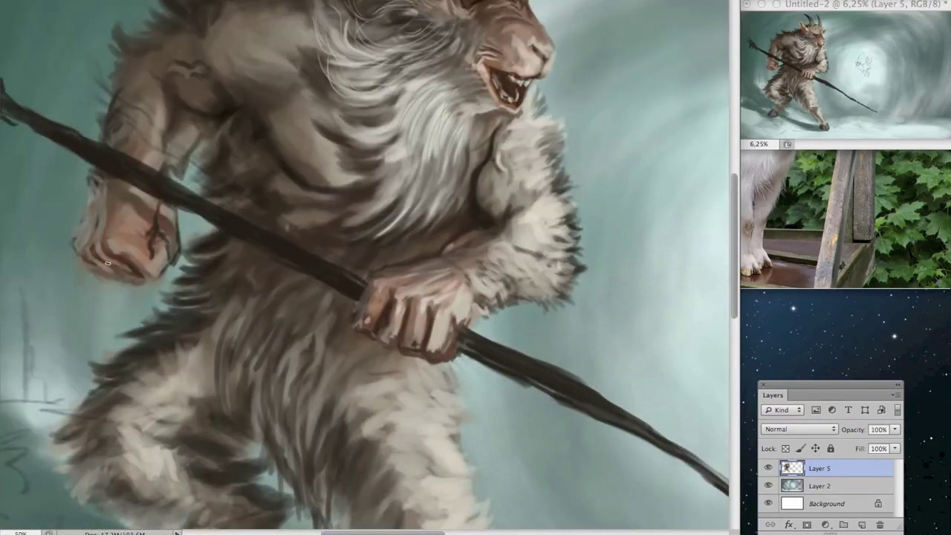
scroll(303, 168, "down", 3)
scroll(303, 168, "up", 2)
scroll(271, 268, "up", 2)
scroll(338, 262, "right", 2)
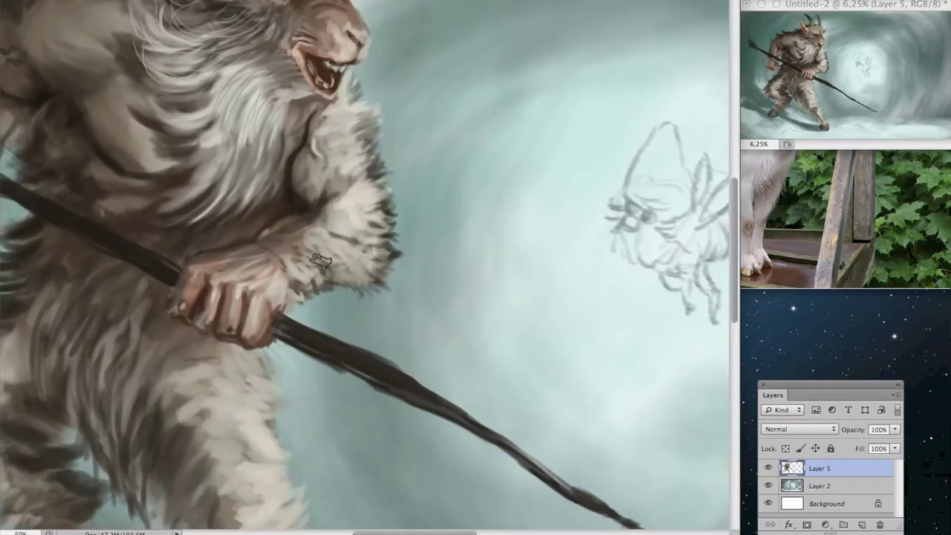
scroll(290, 273, "down", 2)
scroll(290, 273, "up", 2)
scroll(416, 260, "left", 3)
left_click(427, 263, "alt")
scroll(343, 257, "up", 2)
scroll(343, 257, "left", 1)
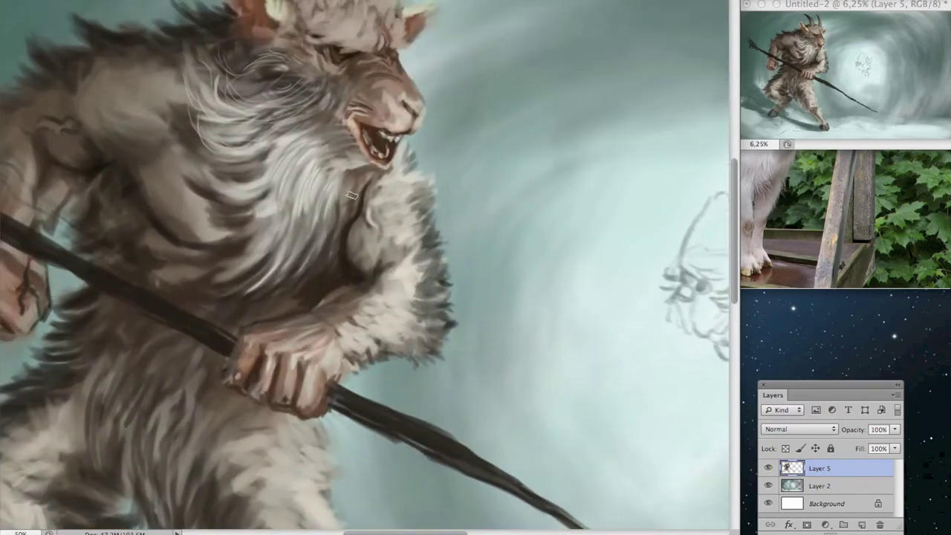
scroll(349, 204, "down", 3)
scroll(448, 183, "up", 3)
scroll(328, 76, "up", 1)
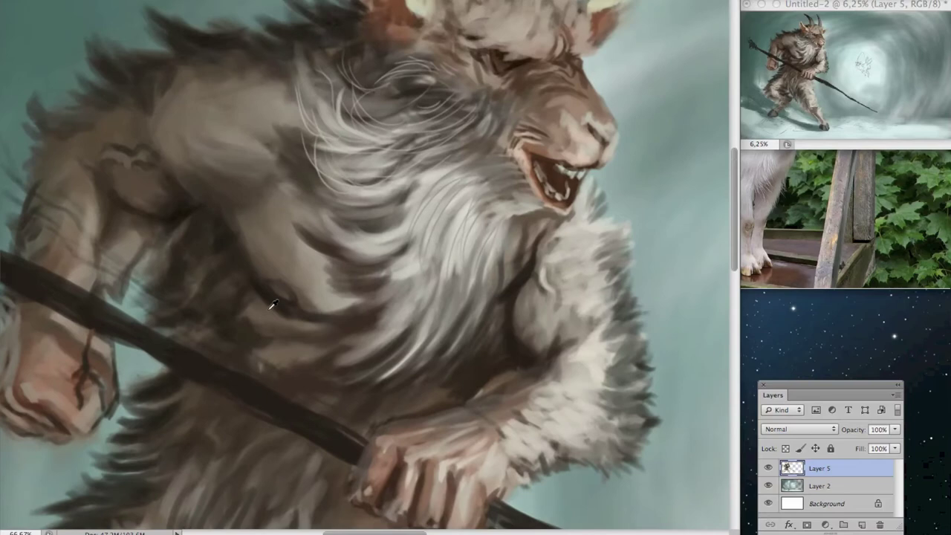
scroll(240, 170, "up", 2)
scroll(240, 170, "left", 2)
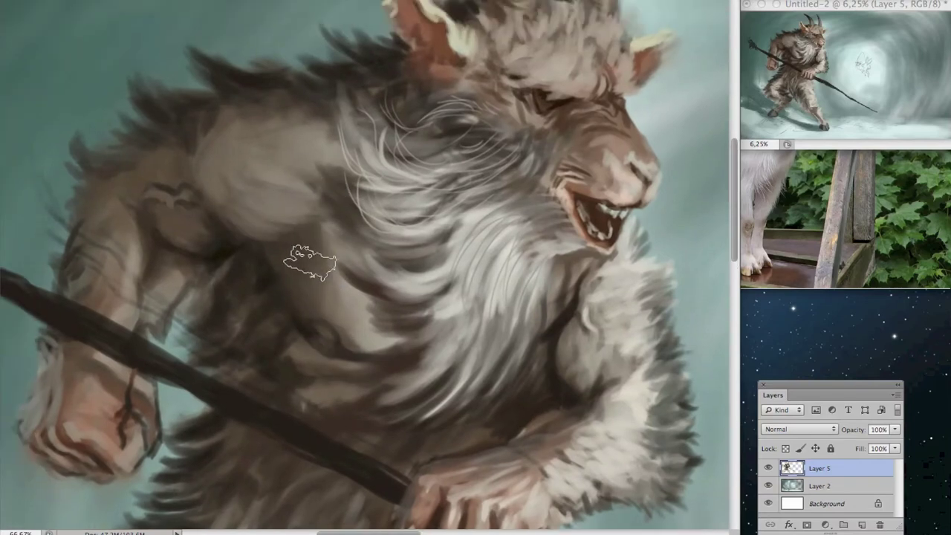
left_click(252, 244, "alt")
scroll(206, 99, "down", 1)
scroll(255, 138, "up", 2)
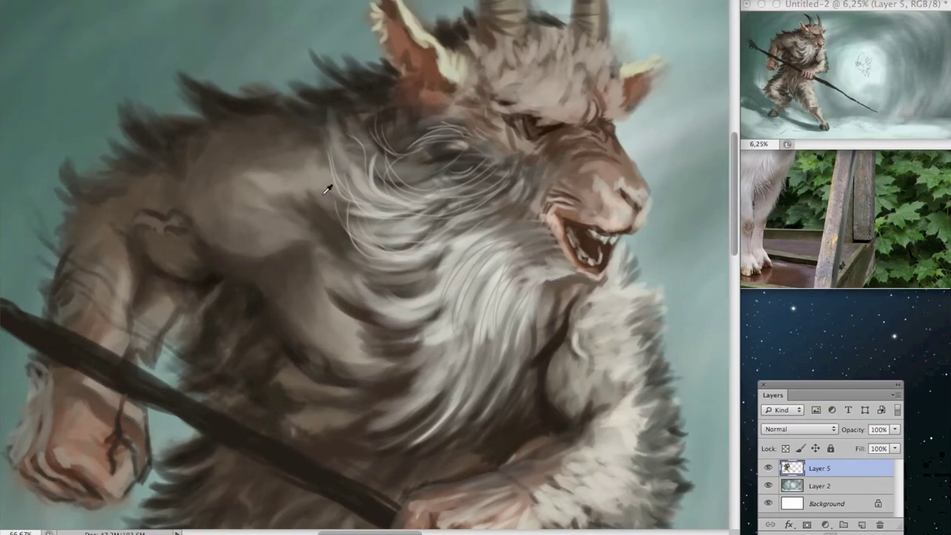
scroll(330, 191, "down", 1)
scroll(346, 148, "down", 2)
scroll(199, 181, "up", 3)
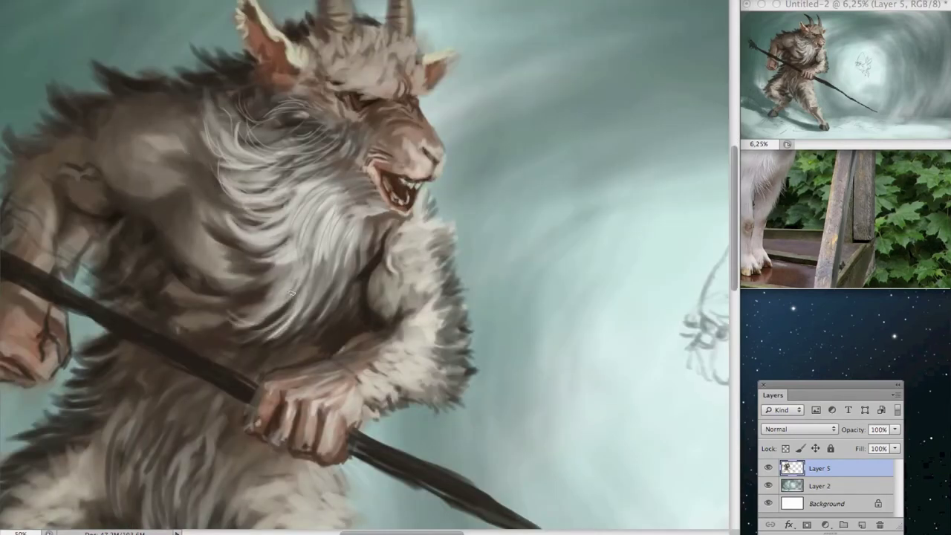
scroll(353, 289, "down", 3)
scroll(303, 213, "up", 3)
scroll(453, 141, "up", 1)
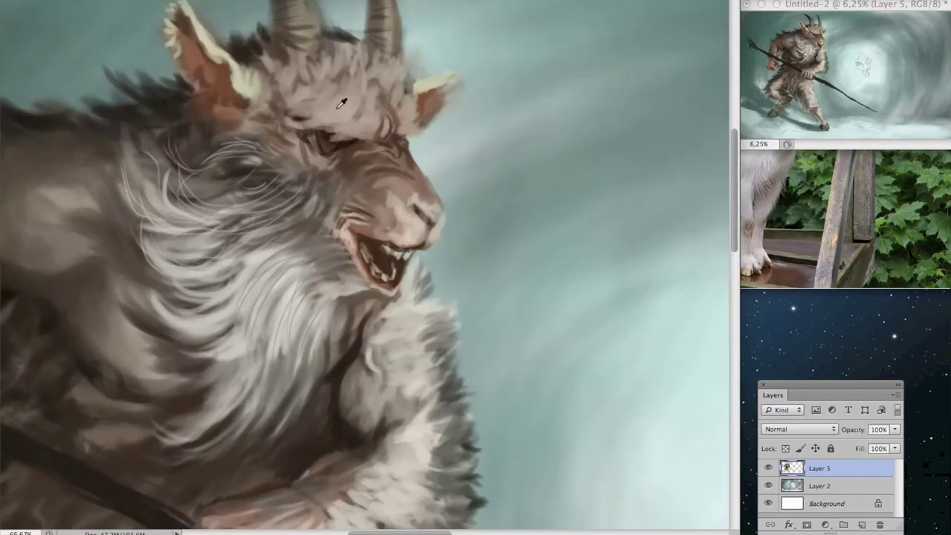
- Brush a dark red flush around the goat-man's eye
key("Return")
scroll(364, 65, "up", 1)
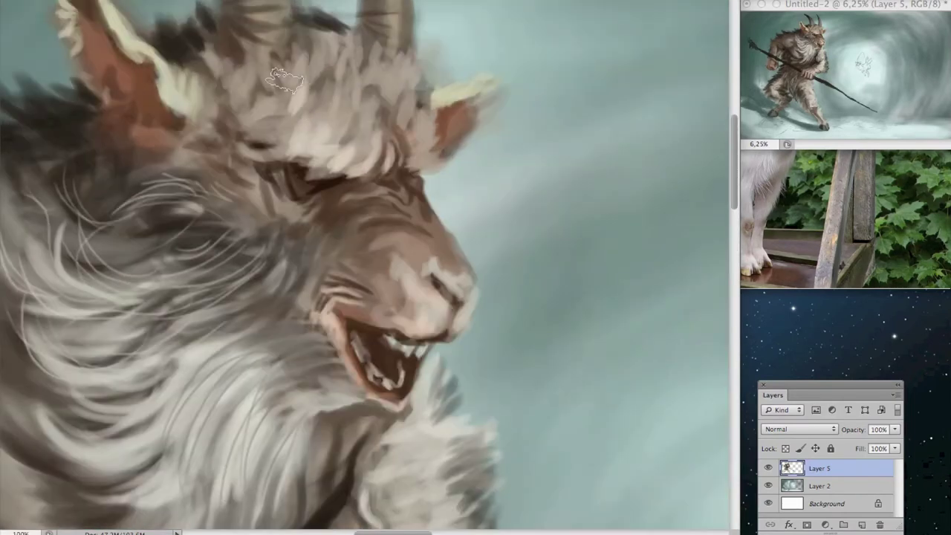
scroll(297, 127, "up", 1)
scroll(289, 148, "up", 1)
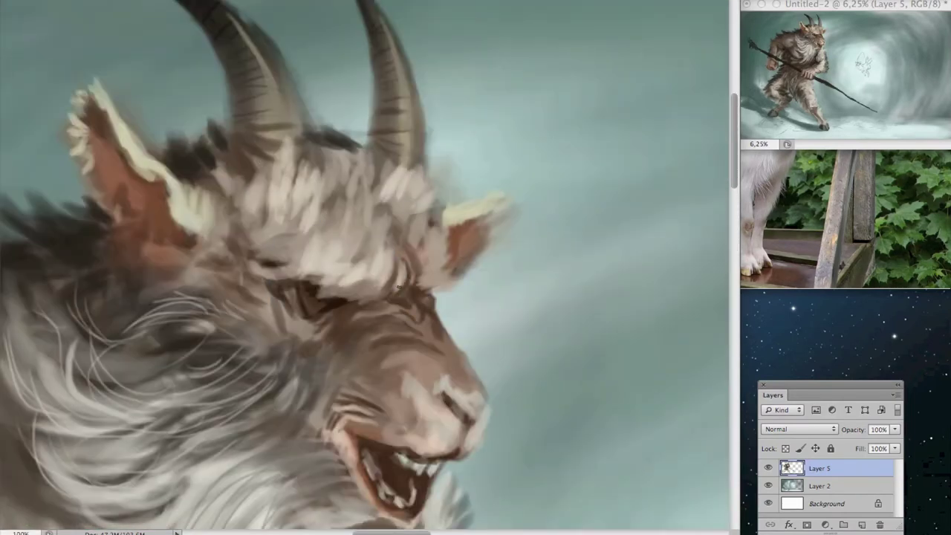
scroll(448, 242, "down", 2)
scroll(356, 114, "up", 1)
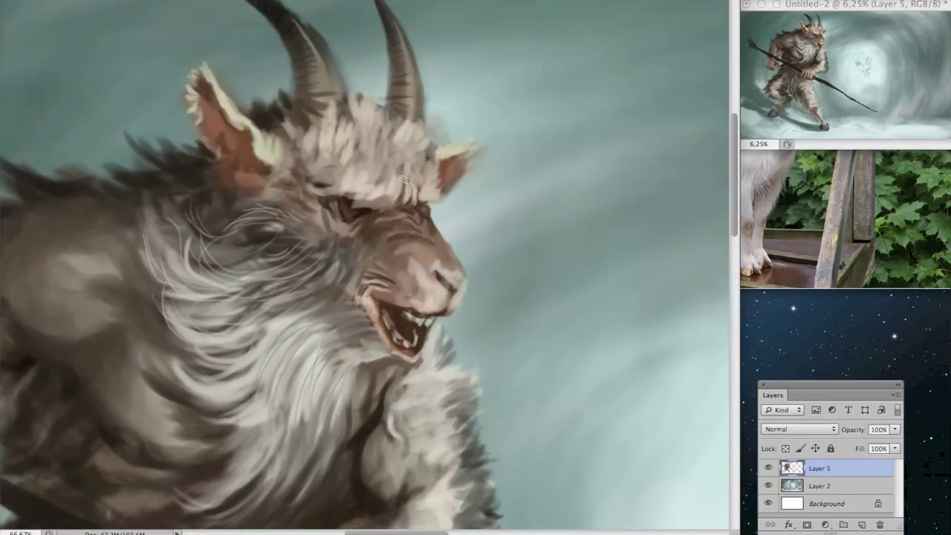
scroll(405, 180, "down", 1)
scroll(390, 190, "up", 2)
scroll(375, 200, "up", 1)
left_click_drag(375, 201, 237, 212)
left_click(361, 212)
left_click(596, 106)
- Paint the inside of the goat-man's ear in a warmer red
scroll(304, 154, "down", 2)
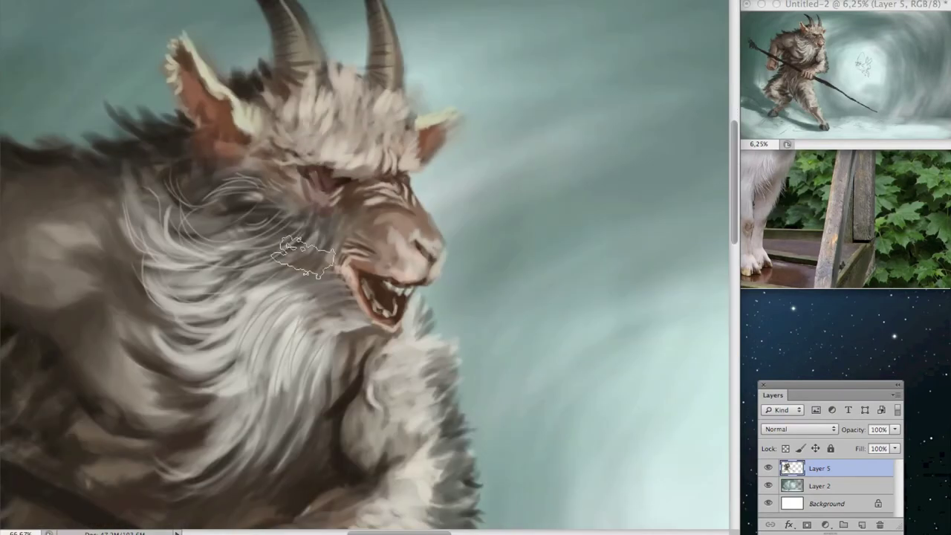
scroll(340, 266, "down", 1)
scroll(340, 266, "up", 2)
scroll(431, 202, "down", 1)
scroll(403, 181, "up", 1)
scroll(466, 227, "down", 1)
scroll(269, 176, "up", 1)
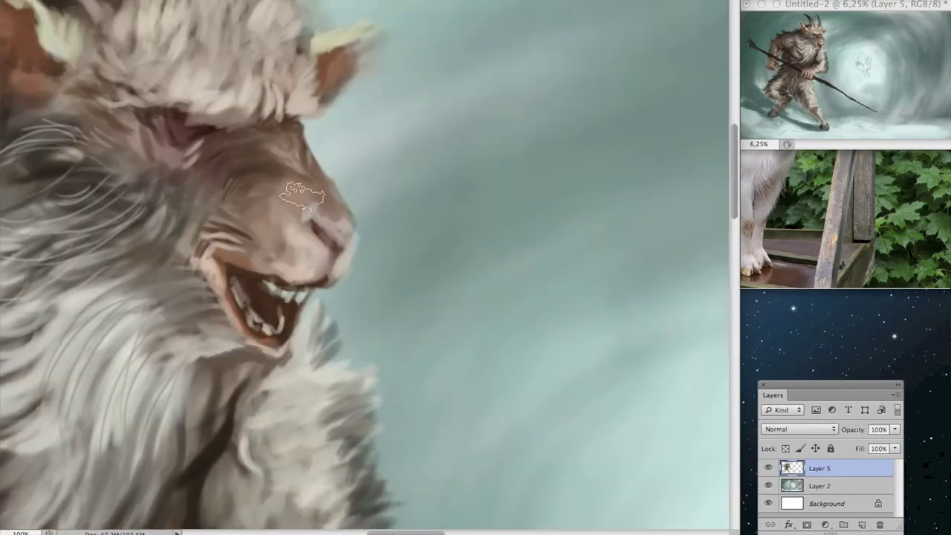
scroll(251, 187, "down", 1)
scroll(251, 178, "up", 1)
scroll(339, 184, "down", 1)
scroll(315, 231, "up", 2)
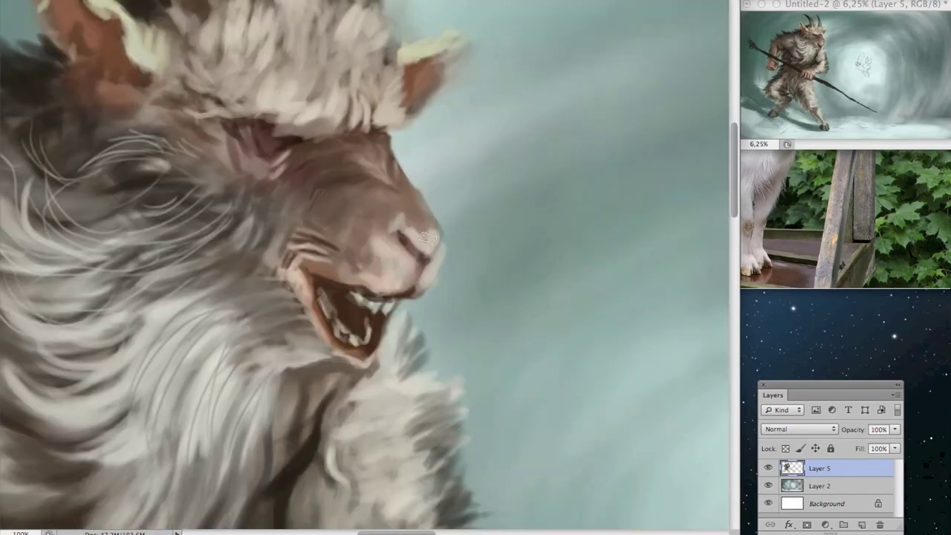
scroll(374, 156, "down", 1)
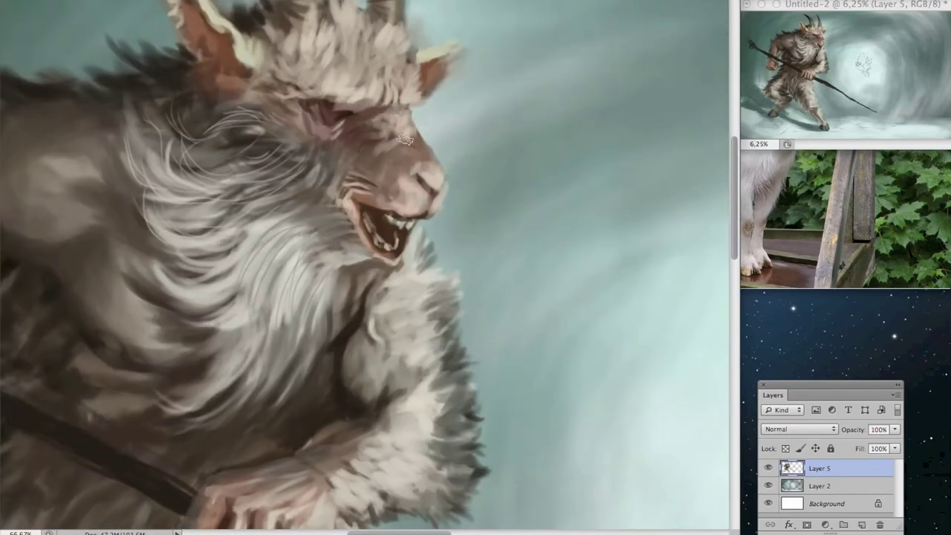
scroll(470, 126, "down", 1)
scroll(469, 126, "up", 3)
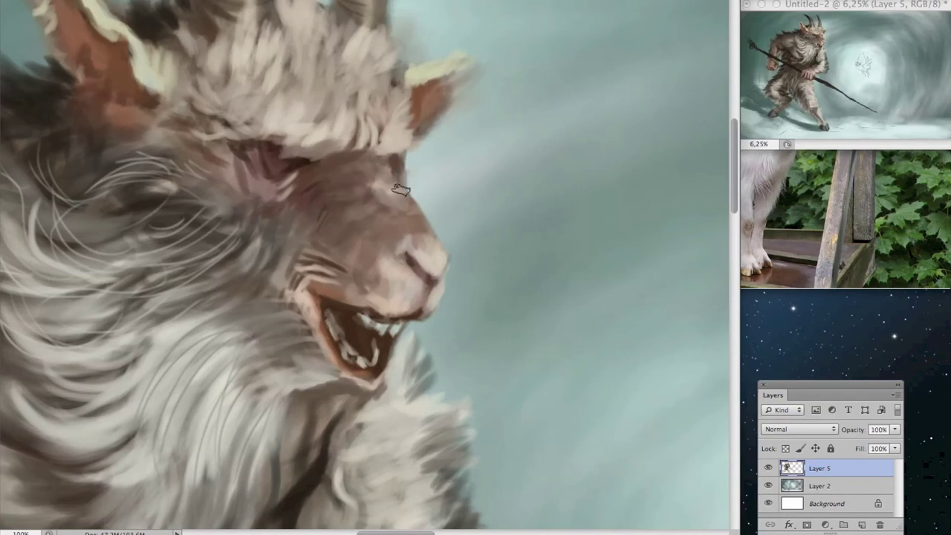
scroll(309, 157, "down", 1)
scroll(223, 193, "down", 1)
scroll(148, 238, "down", 2)
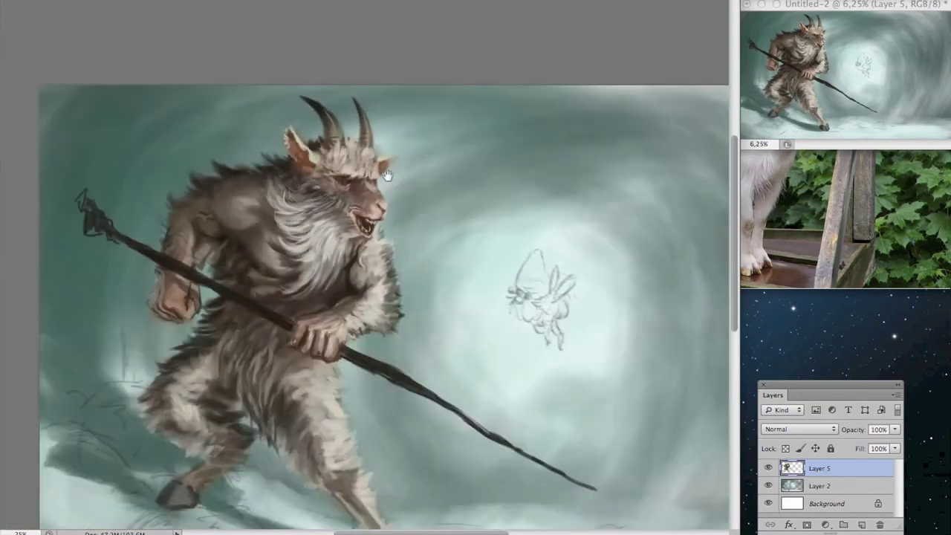
scroll(36, 303, "up", 3)
key("Return")
left_click_drag(149, 134, 208, 193)
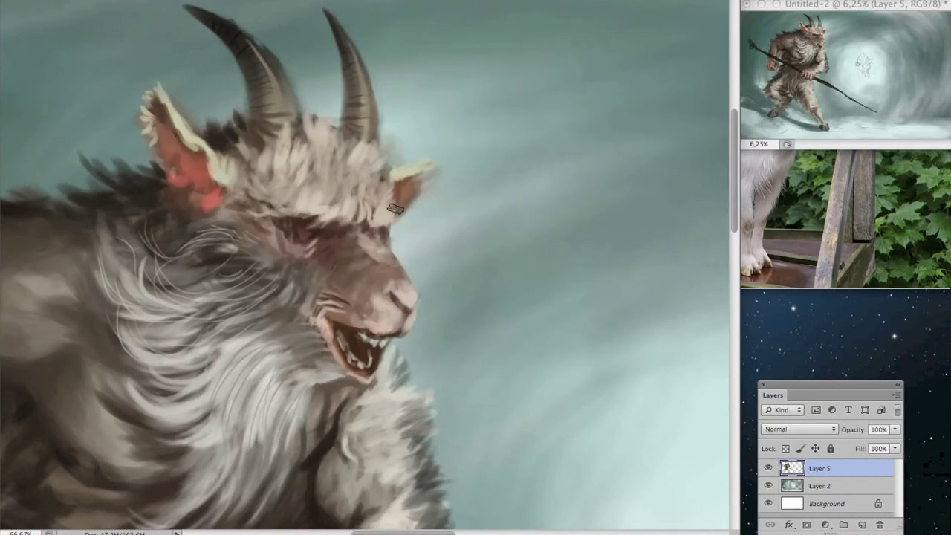
scroll(414, 214, "down", 3)
scroll(383, 107, "up", 2)
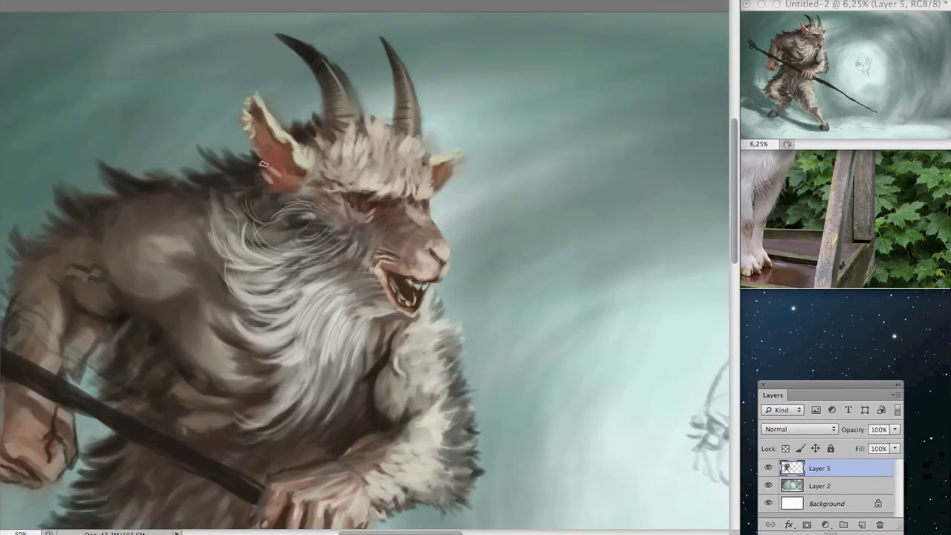
scroll(436, 182, "down", 1)
scroll(297, 149, "up", 1)
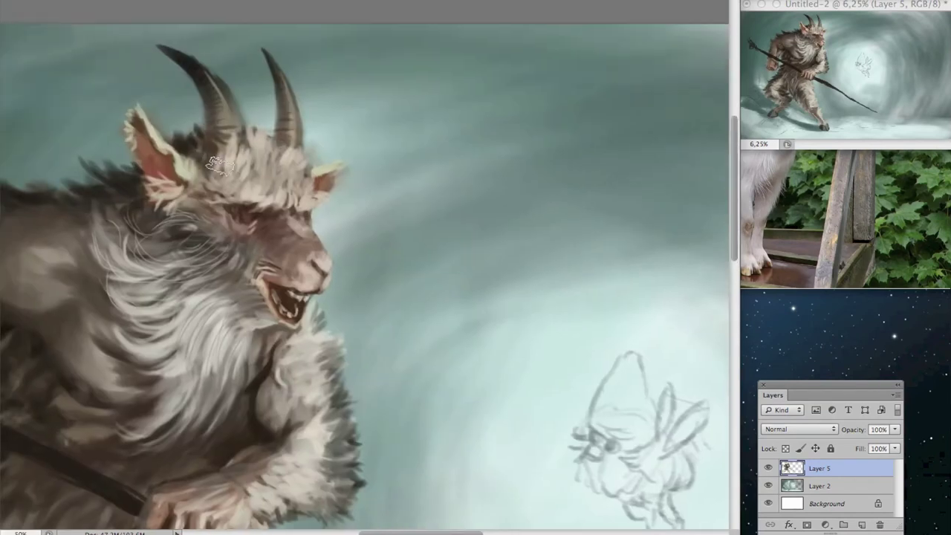
scroll(248, 70, "down", 2)
scroll(212, 99, "up", 3)
scroll(454, 163, "down", 3)
scroll(388, 201, "up", 2)
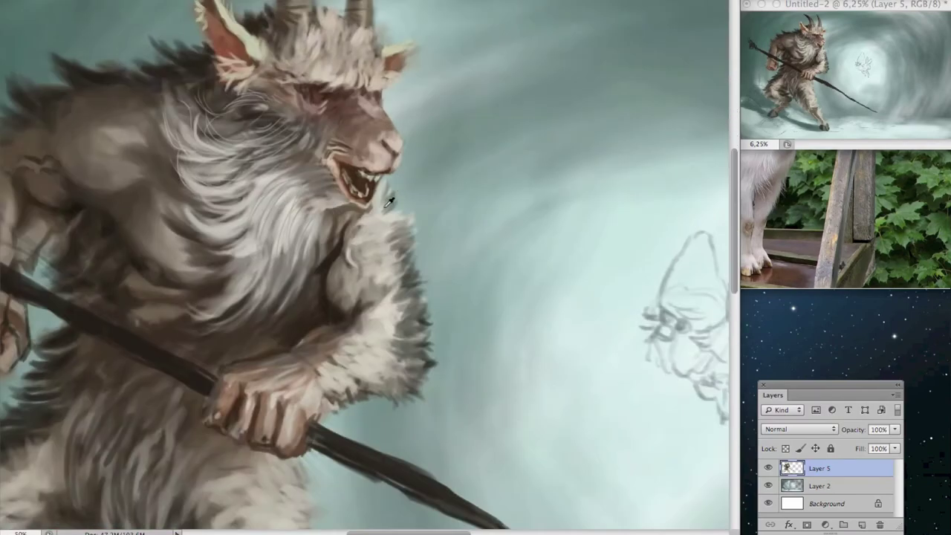
scroll(394, 220, "down", 2)
scroll(318, 213, "up", 1)
scroll(250, 212, "up", 1)
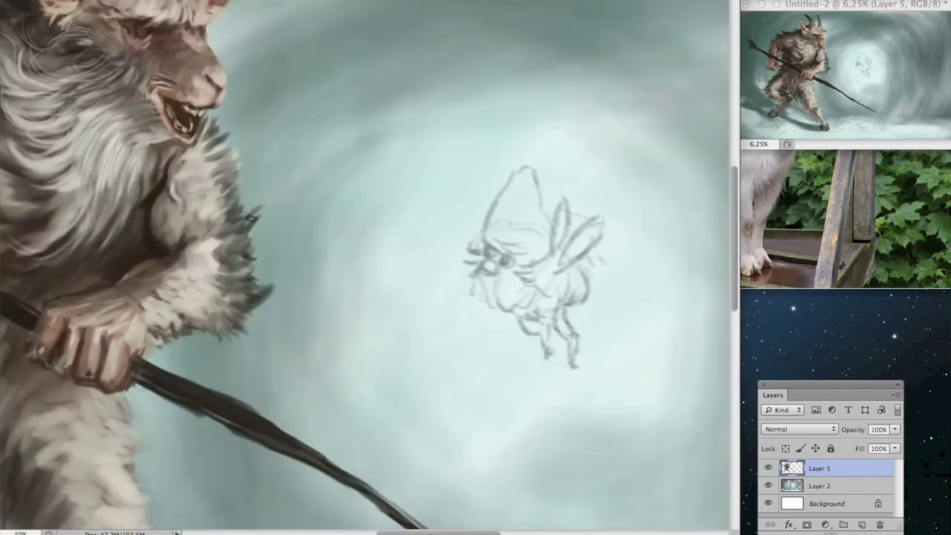
scroll(530, 190, "down", 1)
scroll(530, 190, "down", 2)
scroll(292, 297, "up", 2)
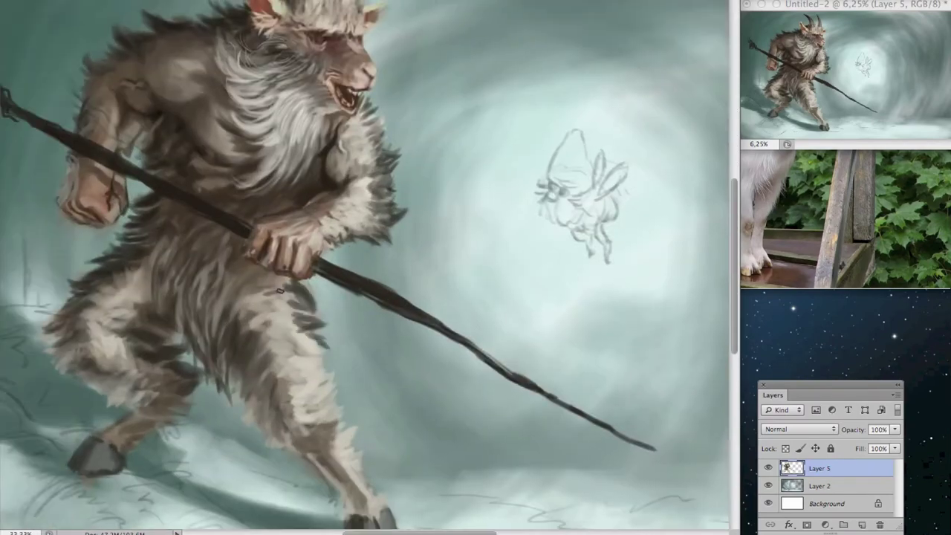
scroll(302, 359, "down", 1)
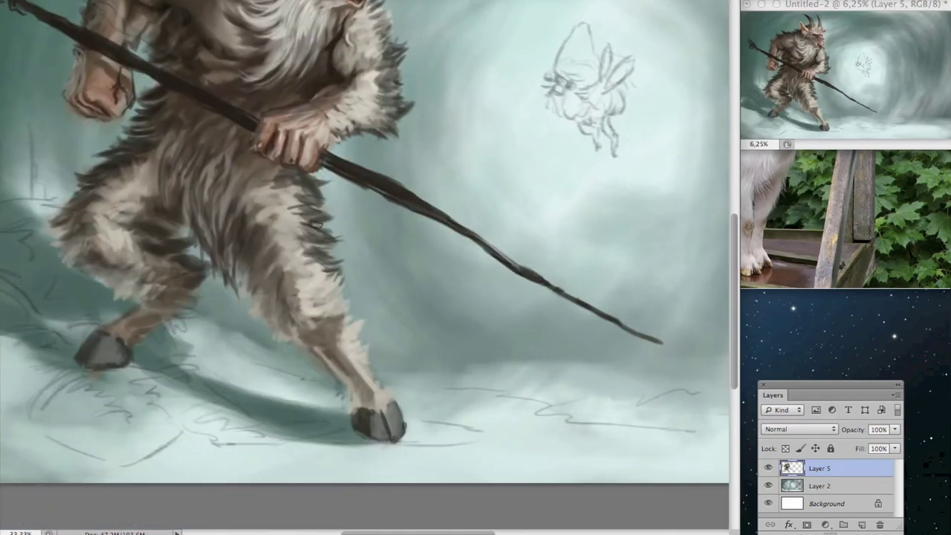
scroll(297, 349, "down", 2)
scroll(273, 341, "up", 3)
left_click_drag(348, 402, 537, 412)
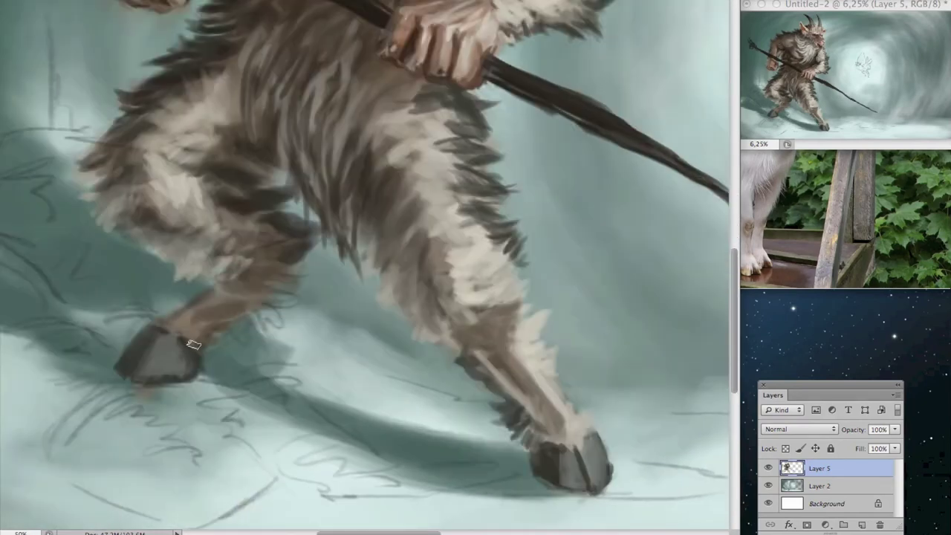
scroll(158, 195, "down", 1)
mouse_move(159, 196)
left_mouse_down()
mouse_move(210, 240)
mouse_move(266, 265)
left_mouse_up()
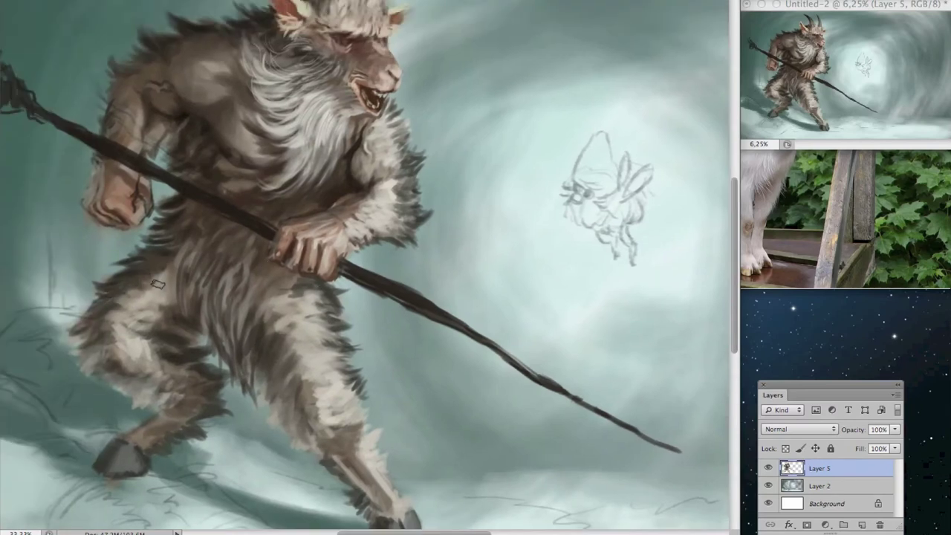
scroll(185, 200, "right", 3)
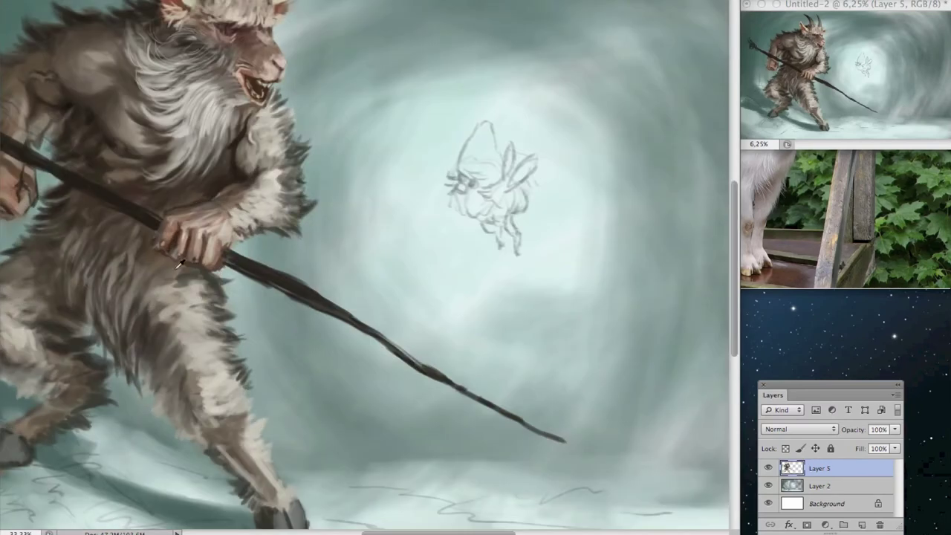
left_click_drag(164, 367, 227, 335)
scroll(245, 329, "up", 1)
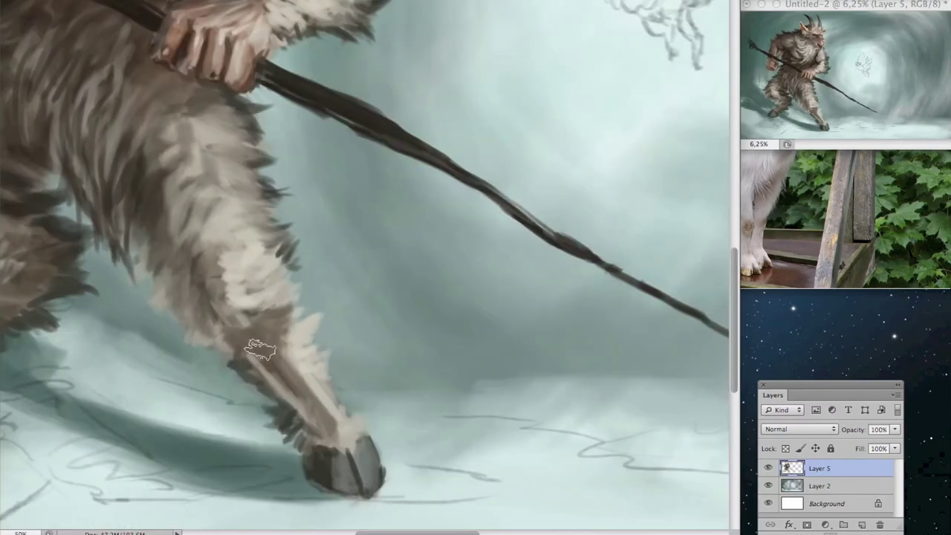
scroll(407, 121, "down", 2)
scroll(379, 159, "down", 2)
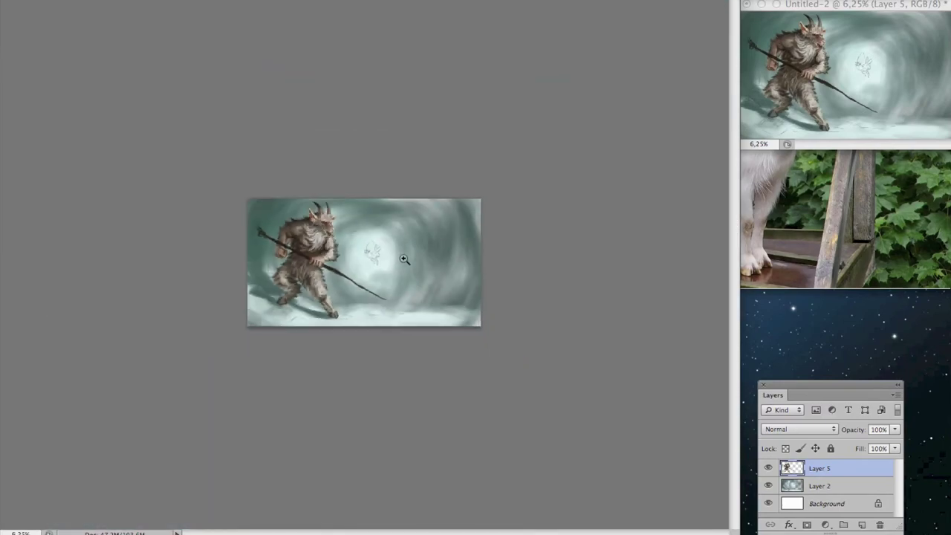
scroll(245, 198, "up", 3)
scroll(253, 197, "down", 1)
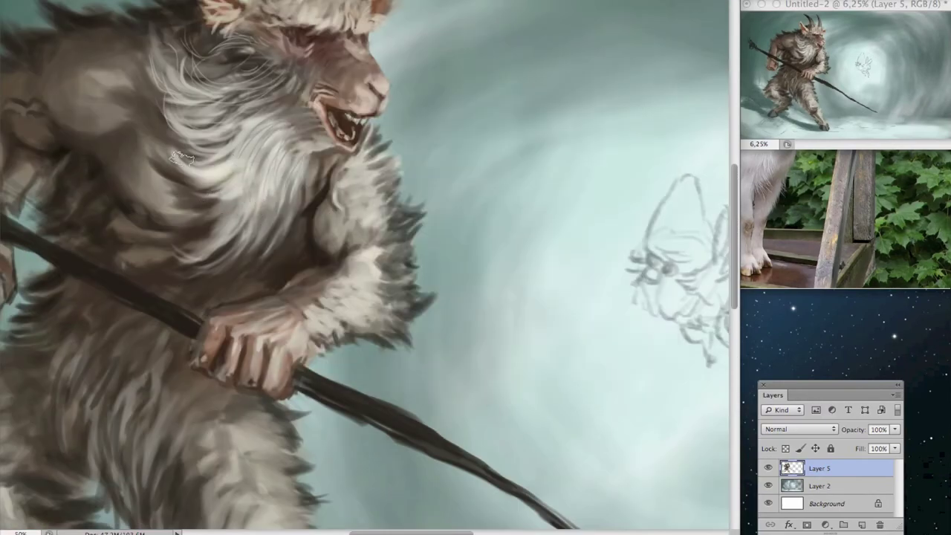
key("bracketright")
key("bracketright")
key("bracketright")
scroll(297, 124, "up", 3)
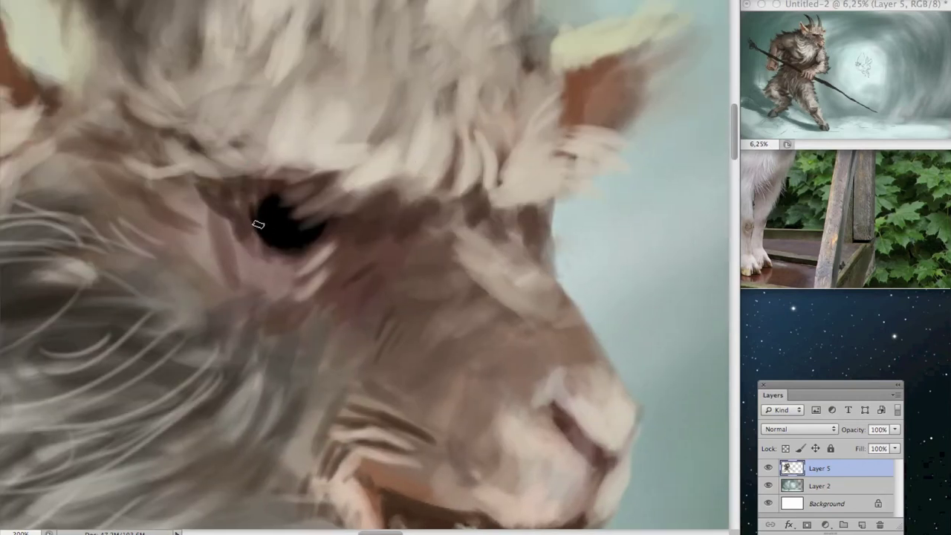
left_click_drag(321, 125, 76, 141)
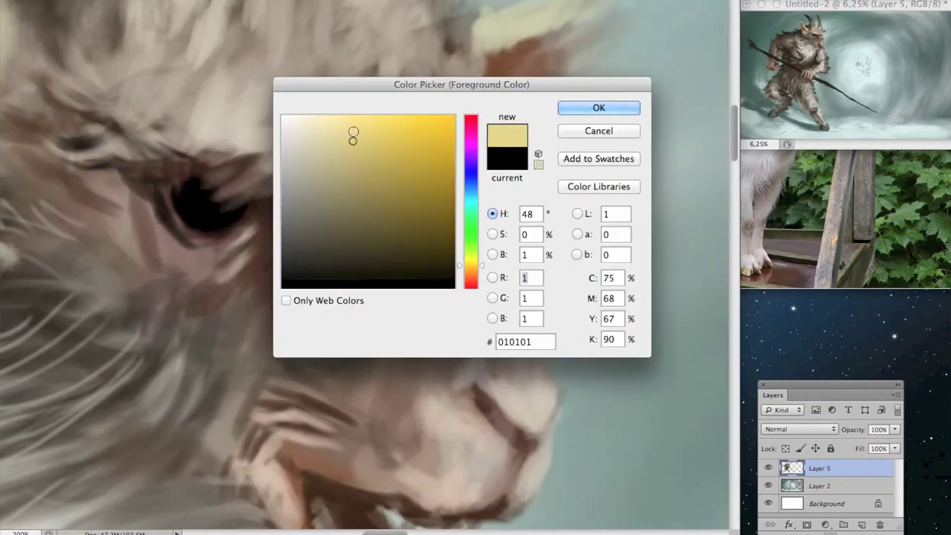
left_click(599, 106)
left_click_drag(230, 217, 216, 206)
scroll(220, 107, "down", 2)
scroll(276, 144, "up", 3)
scroll(511, 80, "down", 3)
scroll(510, 79, "down", 3)
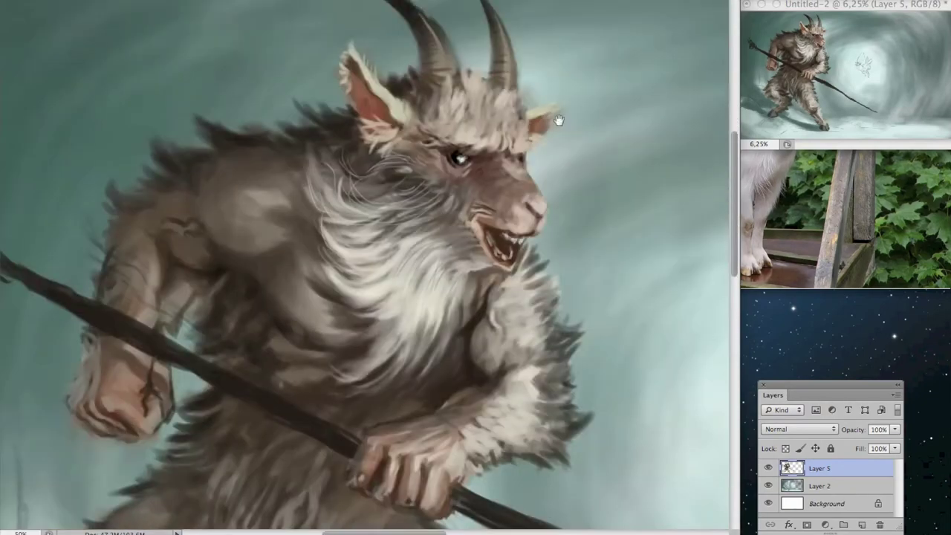
scroll(501, 213, "up", 4)
scroll(530, 182, "down", 2)
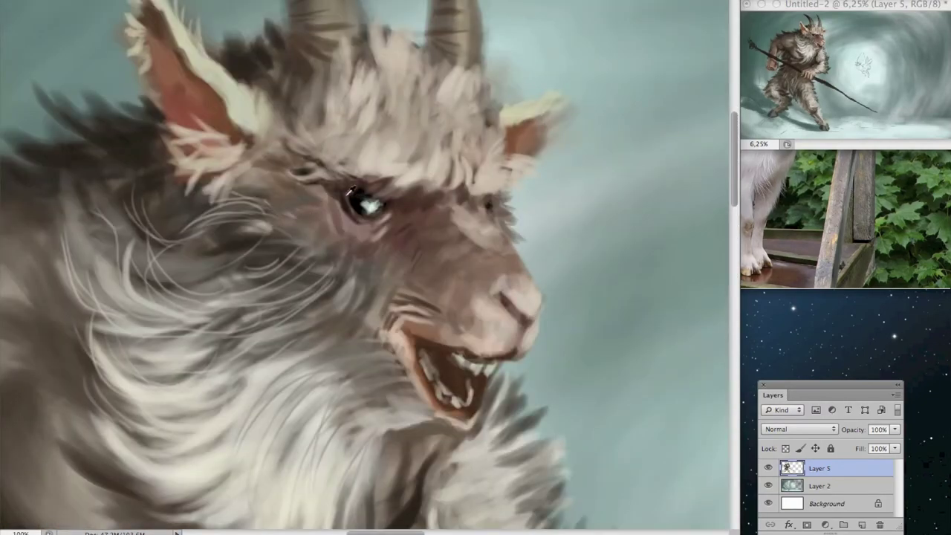
scroll(378, 190, "up", 3)
scroll(223, 184, "down", 4)
scroll(401, 223, "up", 1)
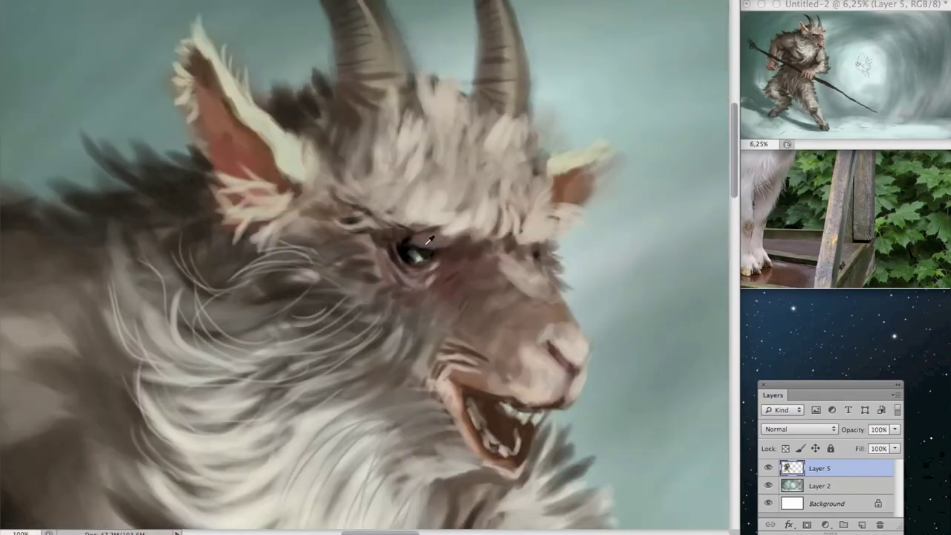
scroll(513, 221, "down", 1)
scroll(513, 222, "down", 1)
scroll(399, 185, "up", 4)
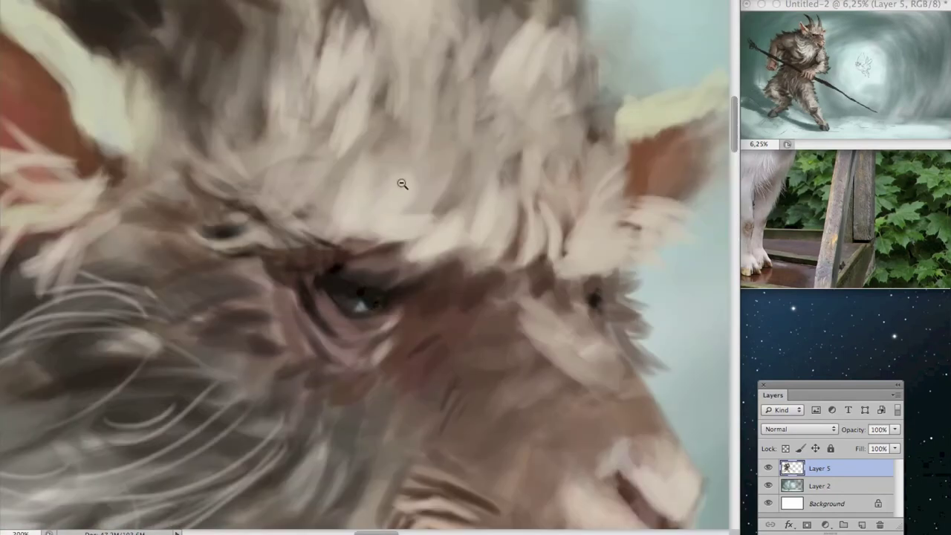
scroll(481, 171, "down", 6)
scroll(481, 171, "down", 1)
scroll(272, 128, "up", 3)
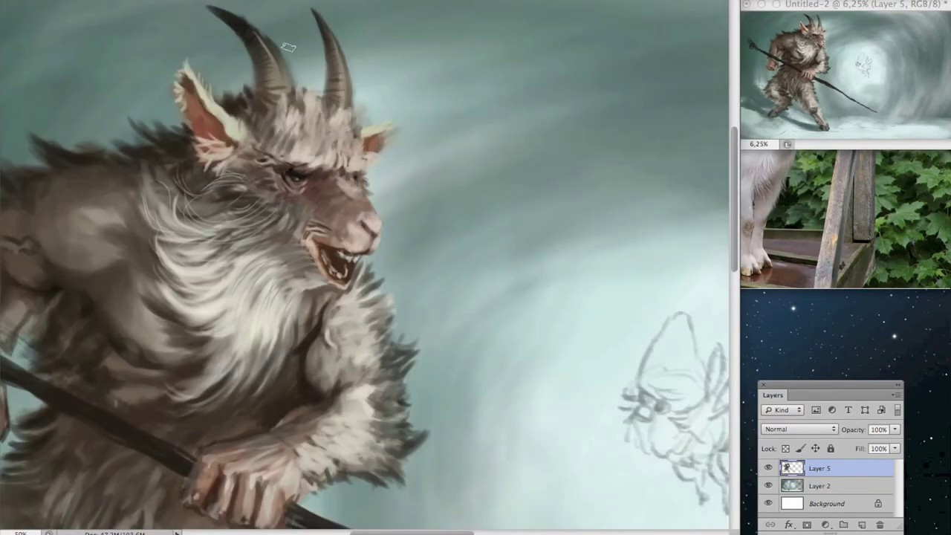
scroll(288, 47, "down", 2)
scroll(321, 139, "up", 1)
left_click_drag(391, 70, 407, 60)
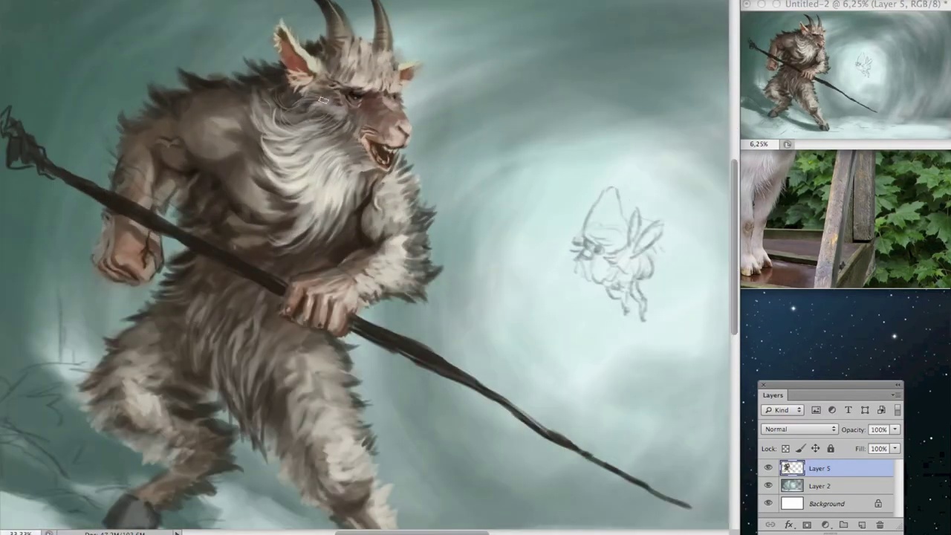
scroll(339, 47, "down", 1)
scroll(316, 68, "down", 1)
scroll(273, 187, "up", 3)
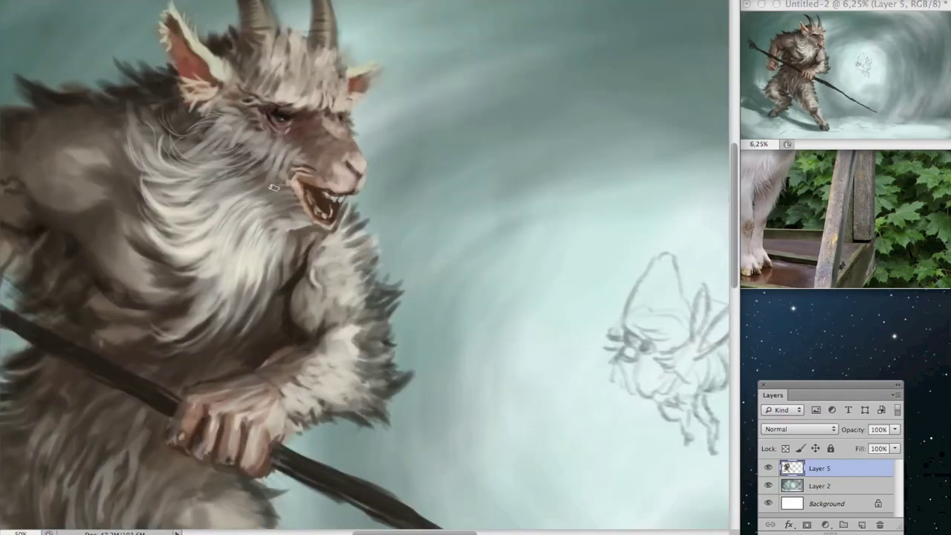
scroll(312, 163, "down", 1)
scroll(312, 163, "down", 2)
scroll(414, 228, "down", 2)
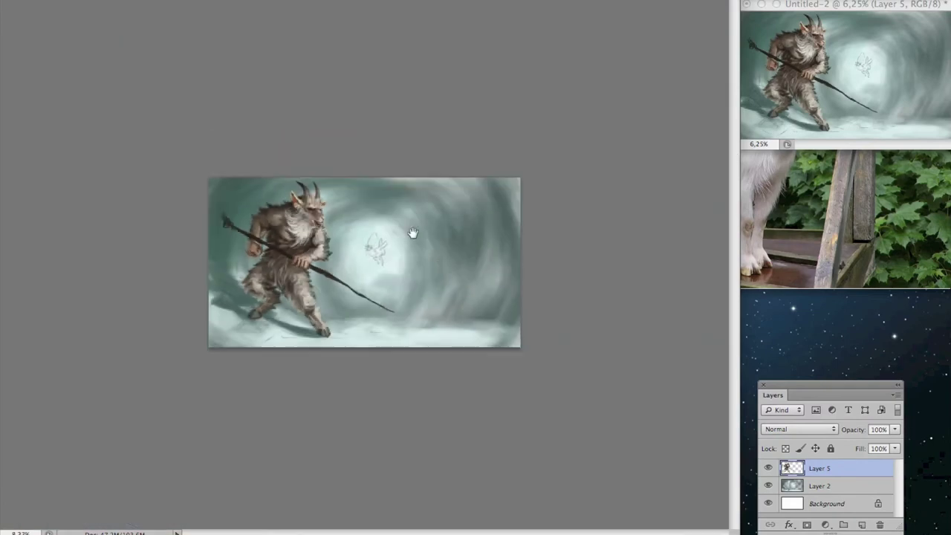
scroll(414, 229, "up", 3)
left_click(862, 525, "ctrl")
scroll(665, 342, "up", 1)
- Paint the gnome's hat orange and its body in grey-brown fur sampled from the painting
left_click(361, 132)
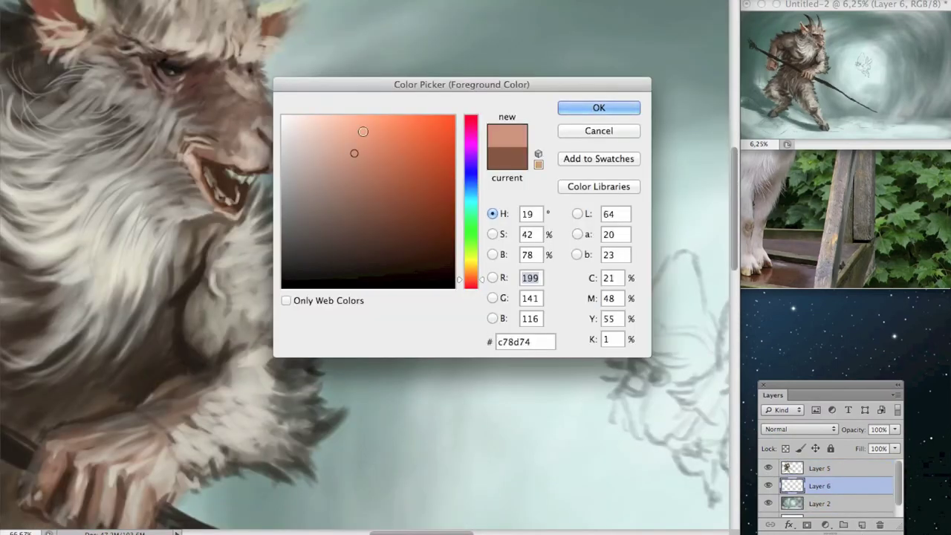
key("Return")
left_click_drag(425, 237, 424, 254)
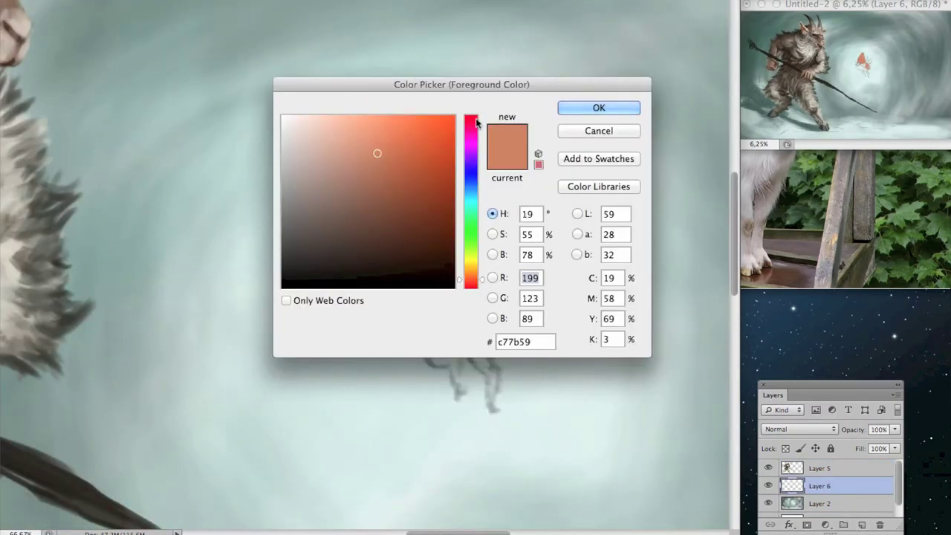
key("Return")
left_click_drag(483, 282, 476, 342)
left_click(467, 291, "alt")
mouse_move(364, 268)
left_mouse_down()
mouse_move(405, 312)
mouse_move(472, 347)
left_mouse_up()
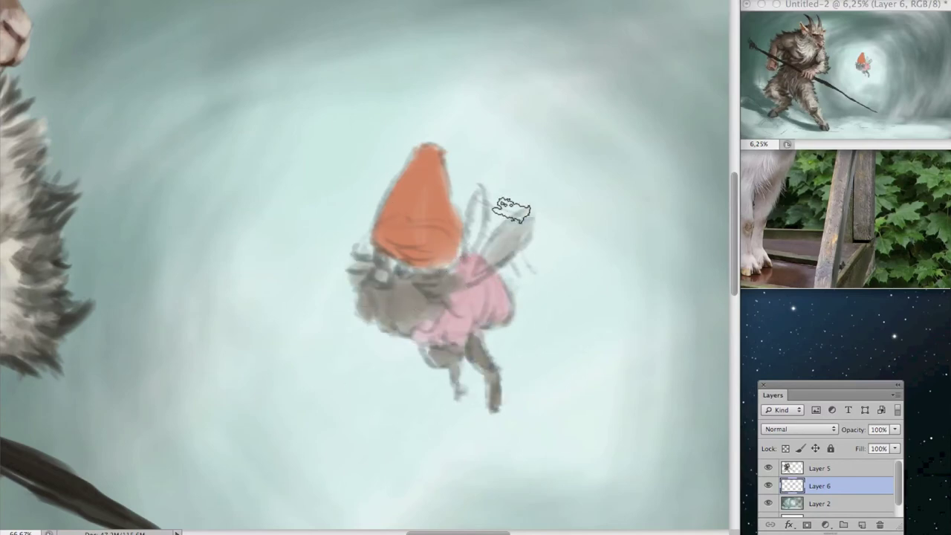
- Dab orange onto the gnome's face and repaint the hat a redder tone
key("Return")
left_click(382, 276)
left_click_drag(546, 229, 412, 170)
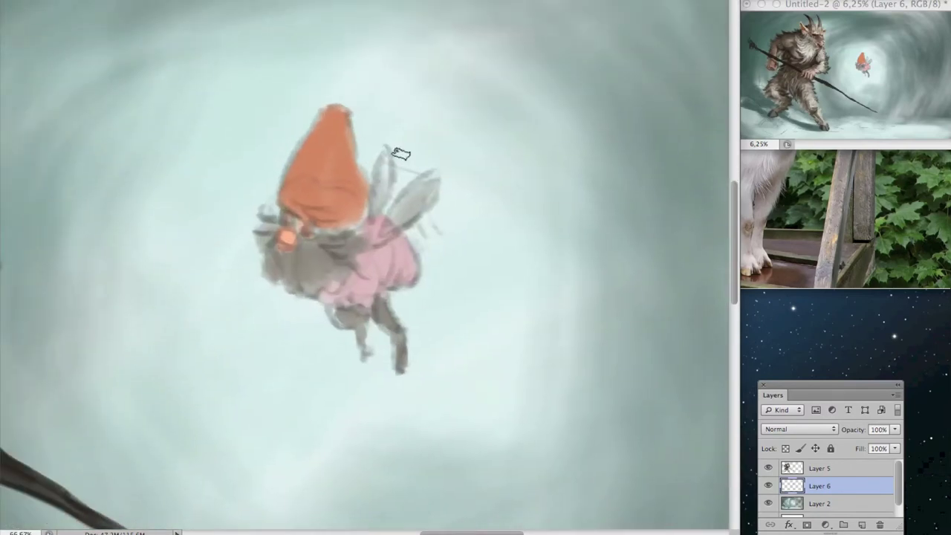
left_click(403, 187)
left_click(590, 111)
left_click_drag(327, 127, 312, 208)
left_click_drag(448, 276, 493, 305)
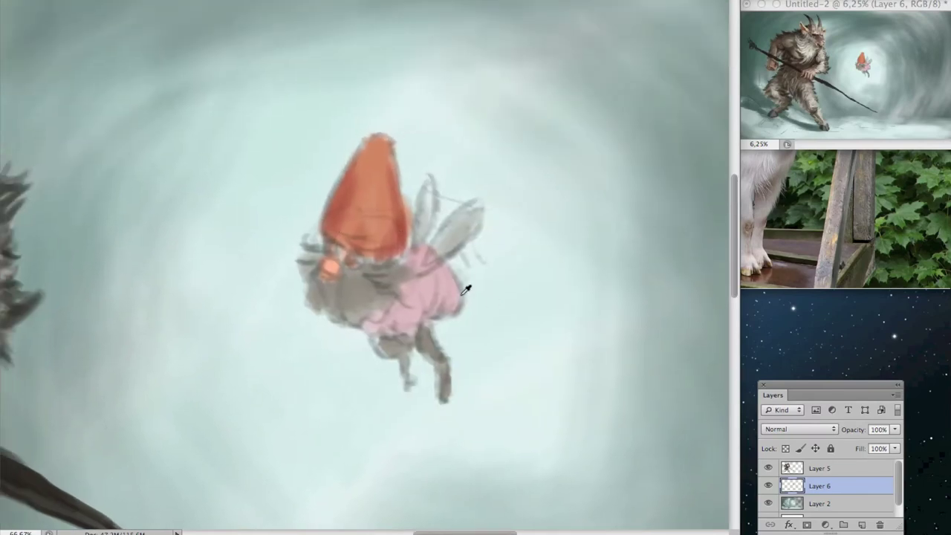
- On a new layer, add pale highlights along the hat and body, then undo some strokes
left_click(598, 106)
key("ctrl+shift+alt+n")
left_click_drag(319, 222, 363, 130)
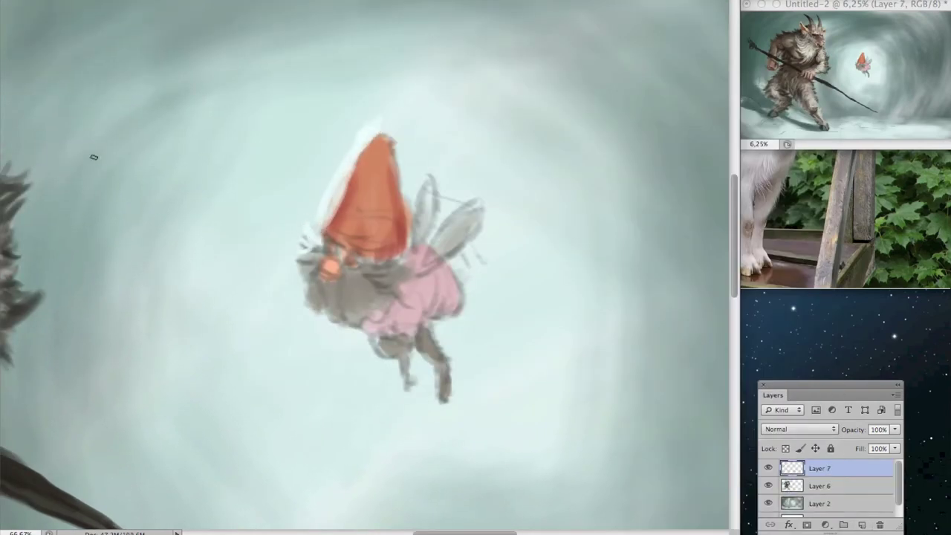
mouse_move(398, 176)
left_mouse_down()
mouse_move(339, 205)
mouse_move(303, 284)
left_mouse_up()
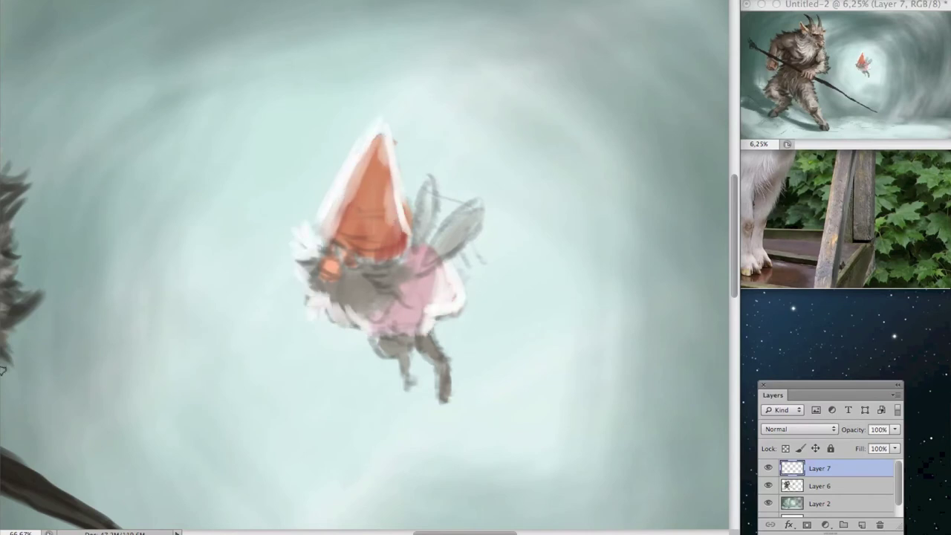
left_click(613, 107)
left_click_drag(409, 297, 445, 283)
left_click(613, 106)
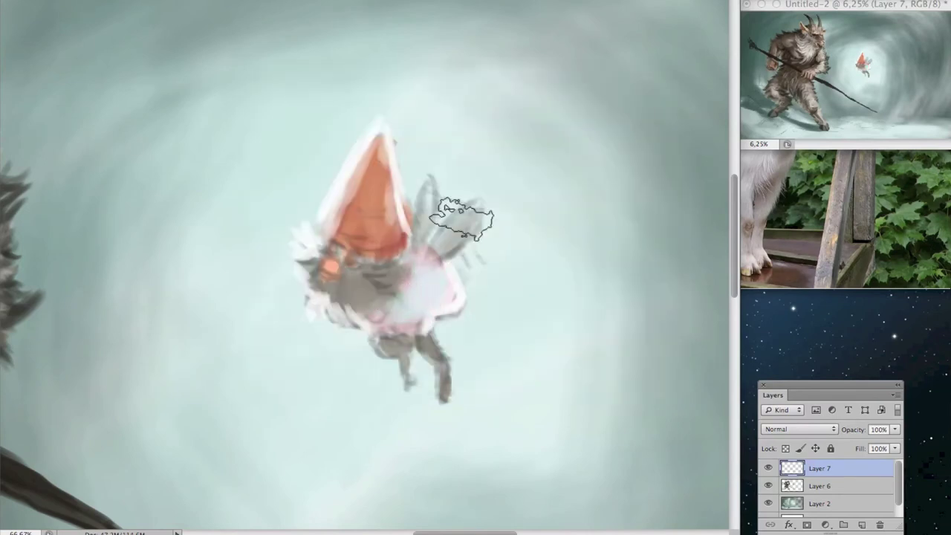
key("ctrl+alt+z")
key("ctrl+alt+z")
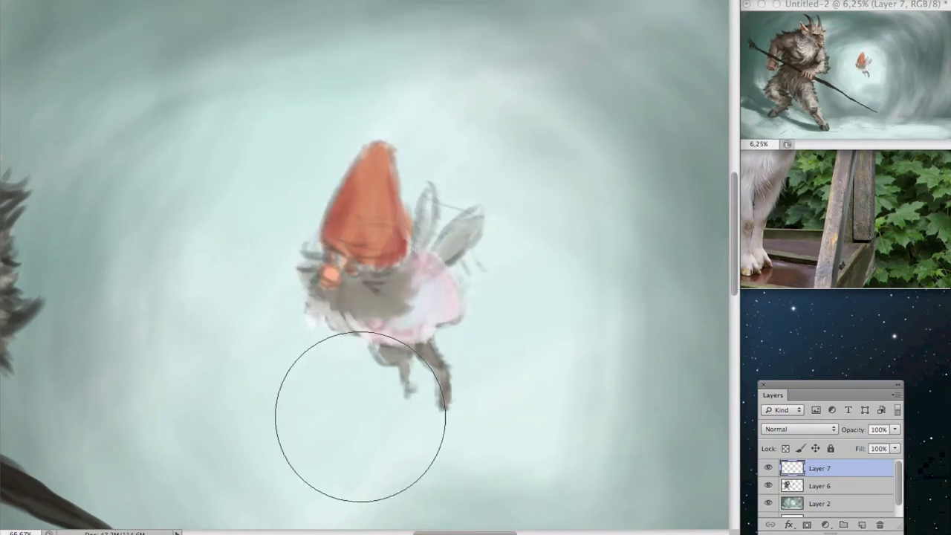
- Paint a green glow with a pale cyan centre and a reddish stripe on the gnome's body
left_click(614, 106)
mouse_move(412, 316)
left_mouse_down()
mouse_move(431, 291)
mouse_move(405, 297)
mouse_move(431, 297)
mouse_move(416, 294)
left_mouse_up()
left_click(579, 108)
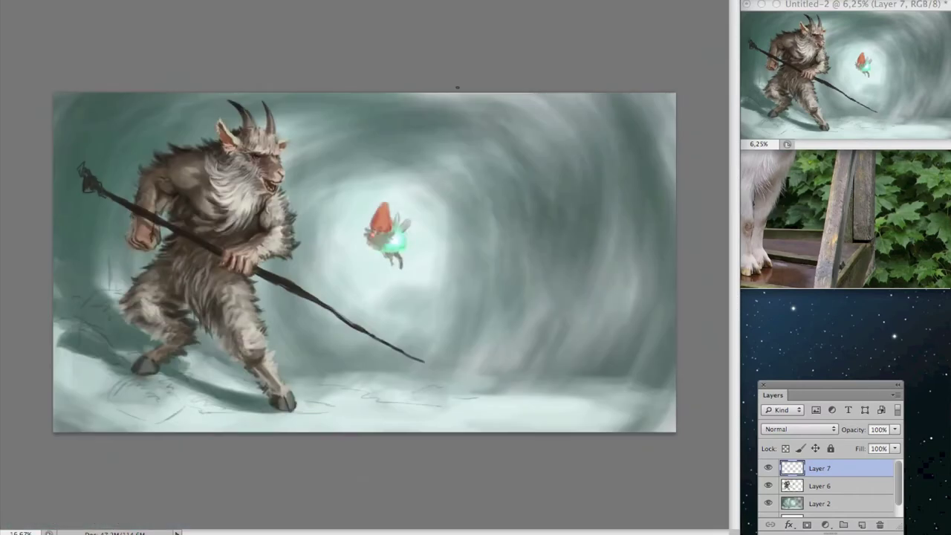
left_click_drag(364, 330, 334, 271)
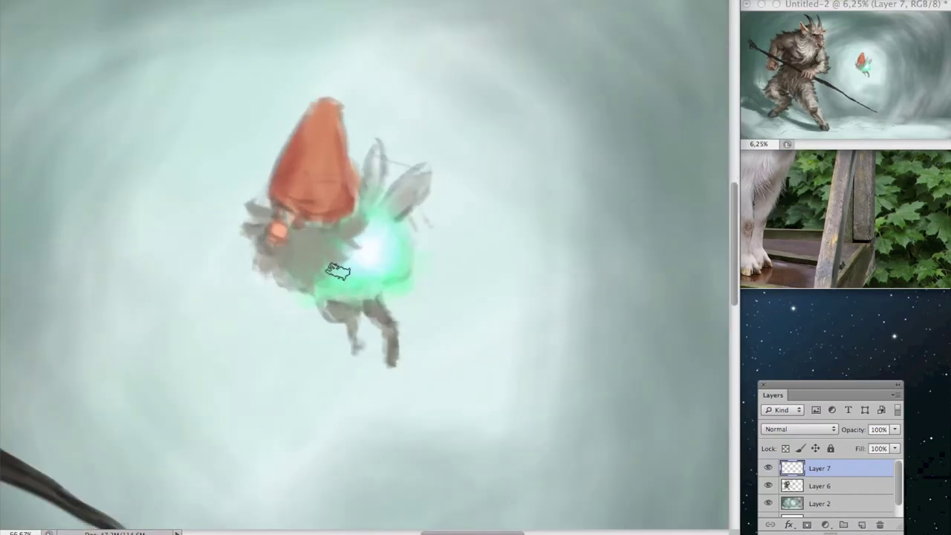
scroll(303, 219, "up", 2)
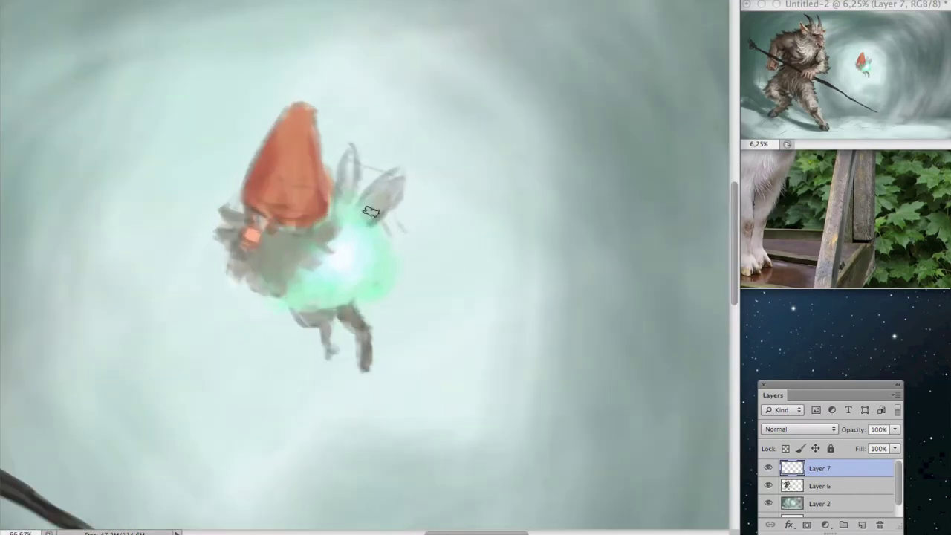
key("Return")
left_click_drag(327, 191, 341, 290)
scroll(403, 251, "down", 1)
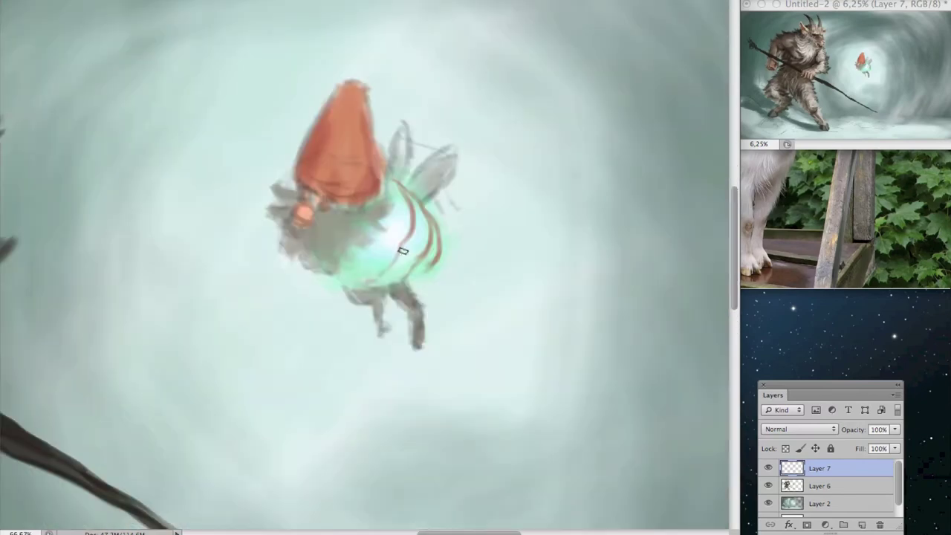
scroll(425, 266, "up", 1)
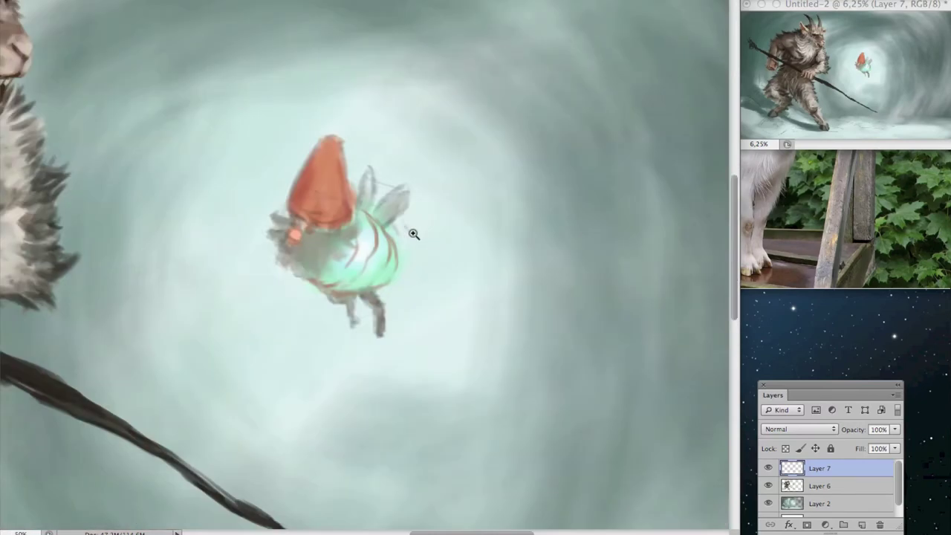
right_click(838, 468)
- Merge the highlight layer down and add a dark eye near the gnome's nose
left_click(669, 359)
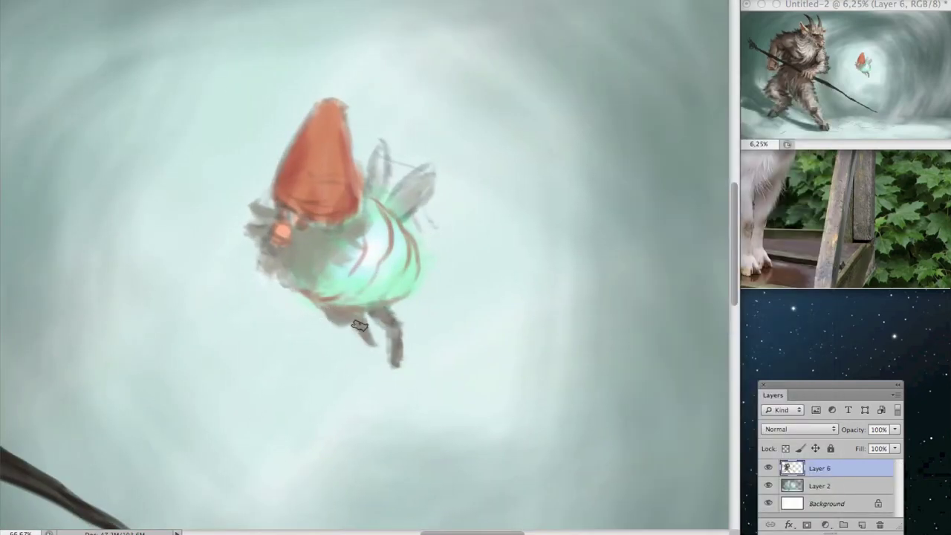
scroll(397, 352, "up", 1)
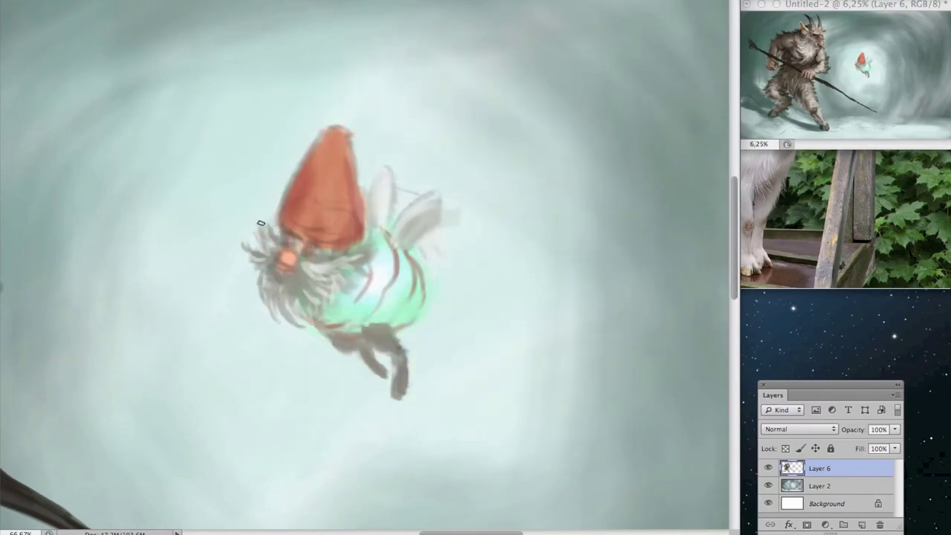
scroll(261, 220, "left", 2)
left_click(355, 230)
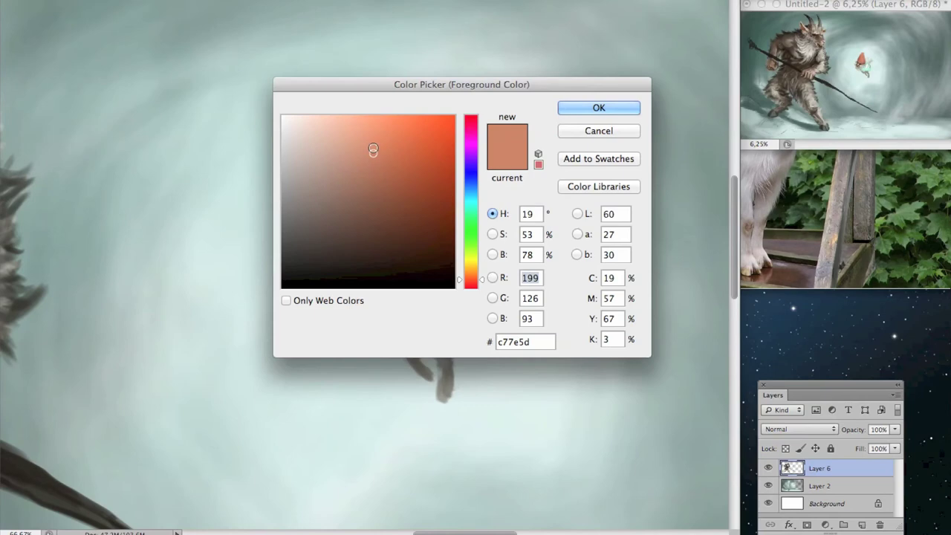
- Repaint the gnome's hat saturated red with lighter highlights
left_click_drag(372, 149, 379, 238)
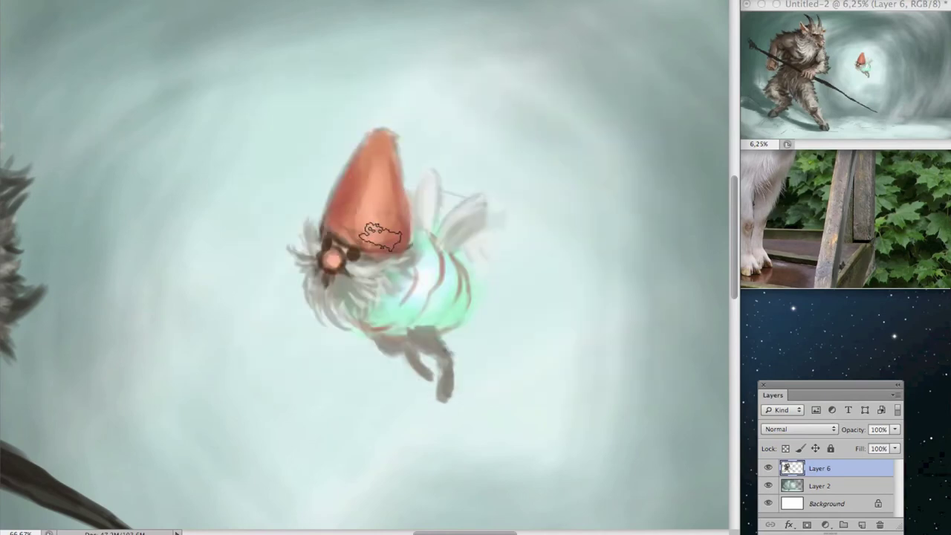
left_click(598, 106)
left_click_drag(371, 149, 379, 237)
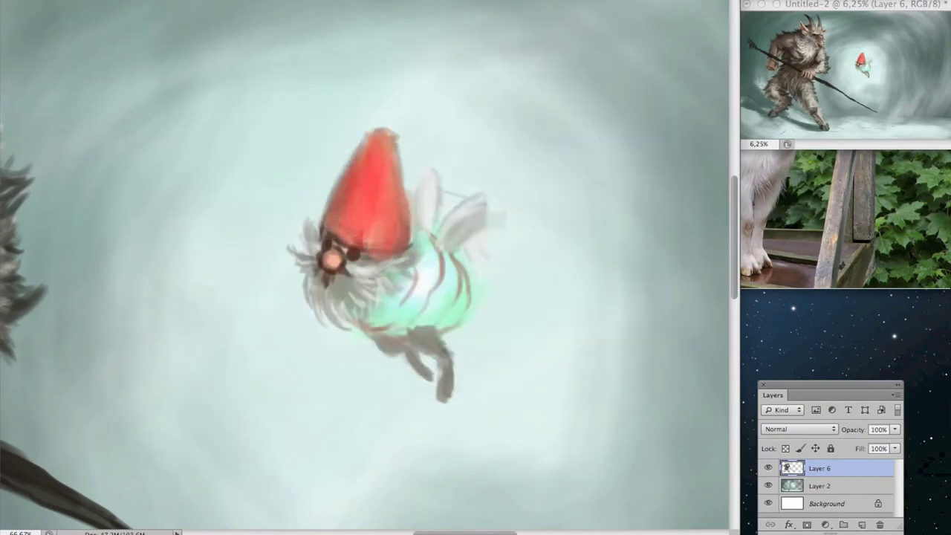
mouse_move(371, 201)
left_mouse_down()
mouse_move(377, 160)
mouse_move(365, 229)
left_mouse_up()
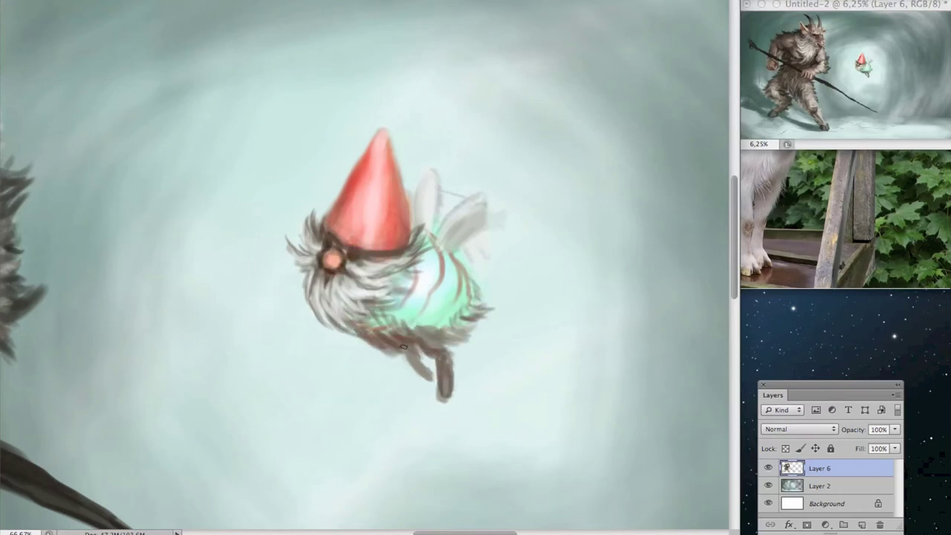
- Zoom out and lasso a selection around the gnome
key("ctrl+minus")
key("ctrl+minus")
key("ctrl+minus")
key("l")
left_click_drag(418, 257, 394, 223)
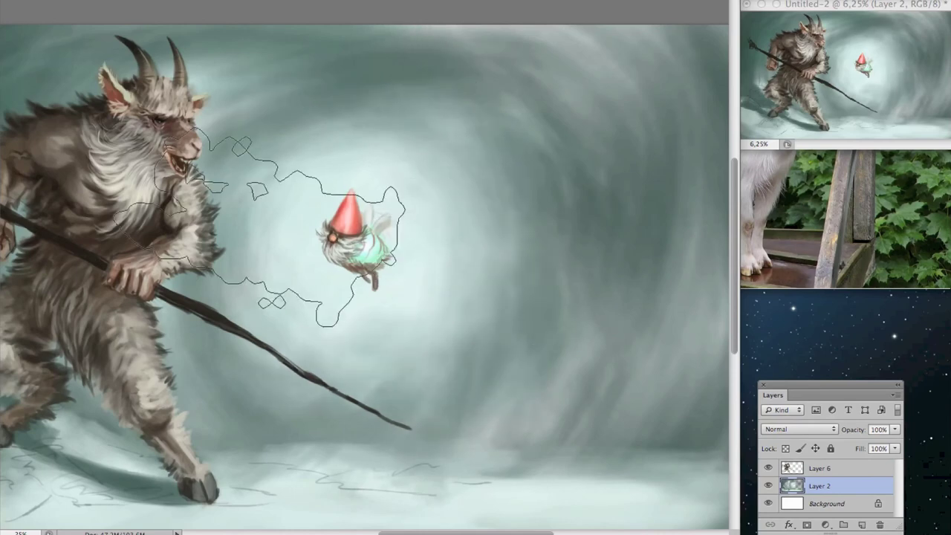
- Deselect the gnome and repaint the swirling background strokes with a large brush
key("ctrl+d")
key("ctrl+minus")
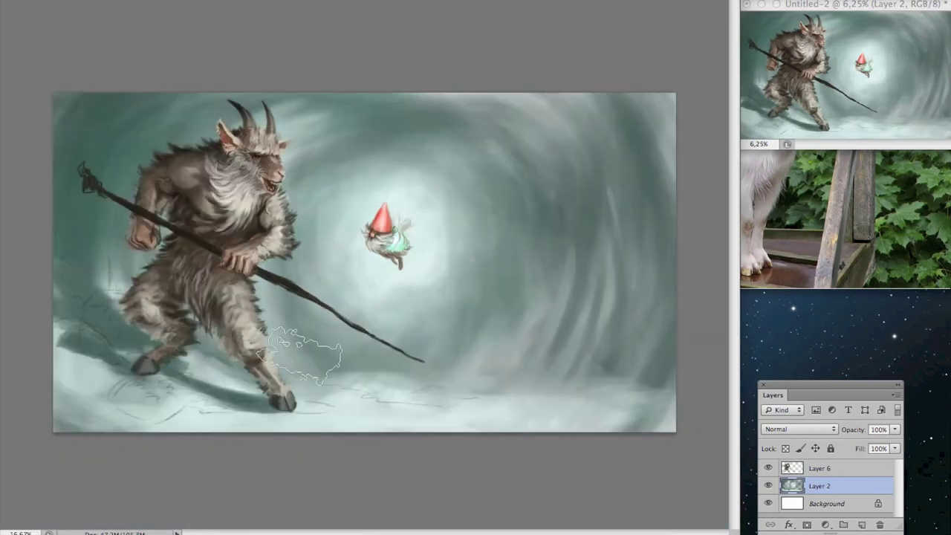
left_click_drag(357, 127, 584, 265)
mouse_move(639, 312)
left_mouse_down()
mouse_move(520, 340)
mouse_move(456, 392)
left_mouse_up()
left_click_drag(654, 119, 513, 96)
left_click_drag(401, 104, 297, 164)
left_click(596, 109)
key("ctrl+minus")
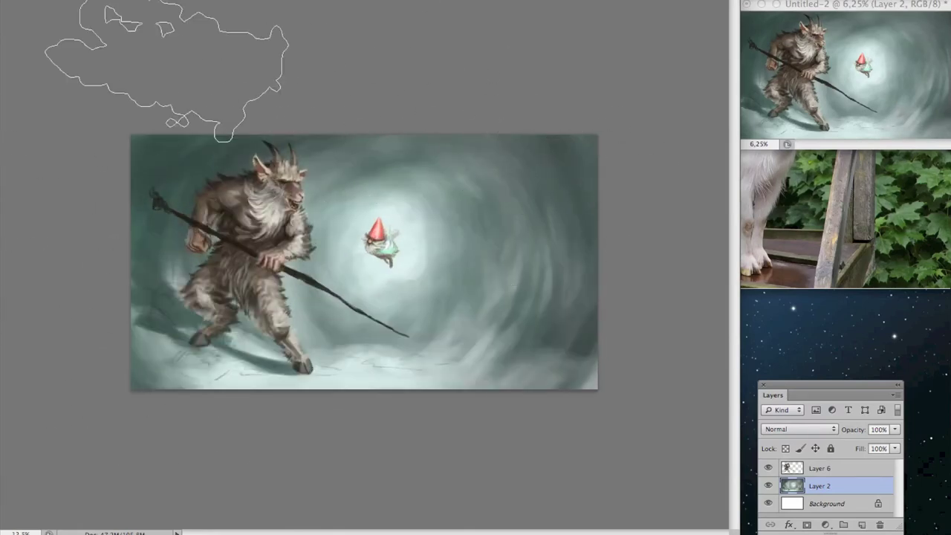
- Set the foreground colour to dark grey-teal 36514b and show the adjustment layer types
left_click(1, 312)
left_click(470, 243)
key("Return")
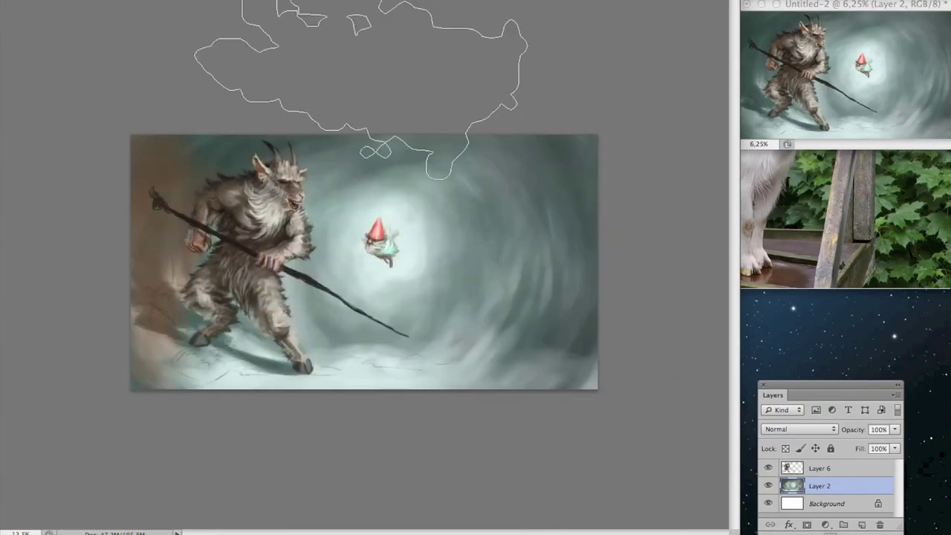
key("ctrl+plus")
left_click(825, 524)
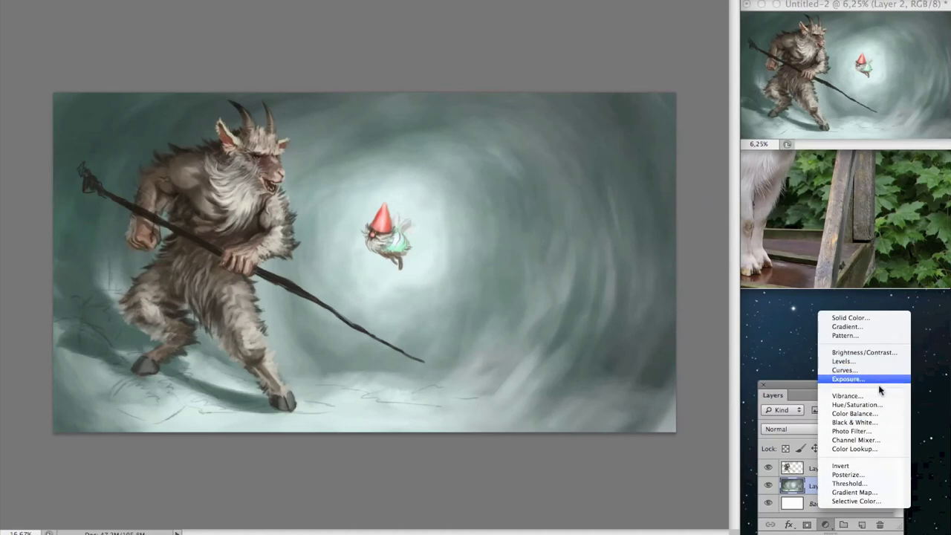
left_click(857, 404)
left_click_drag(777, 141, 909, 141)
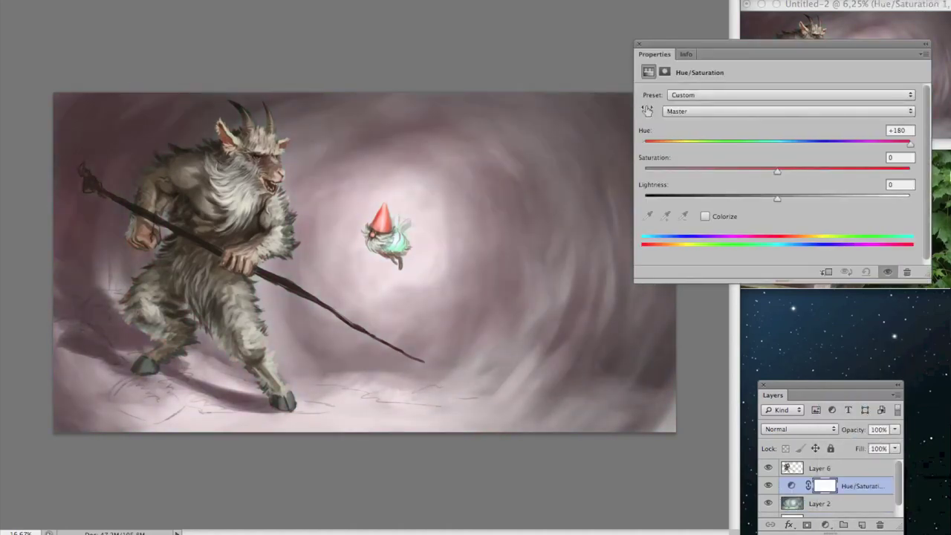
left_click(638, 43)
left_click(799, 428)
left_click(780, 515)
key("Return")
key("alt+BackSpace")
mouse_move(349, 268)
left_mouse_down()
mouse_move(178, 52)
mouse_move(179, 97)
mouse_move(44, 357)
mouse_move(553, 342)
mouse_move(424, 222)
mouse_move(557, 174)
left_mouse_up()
key("ctrl+d")
key("ctrl+bracketright")
key("bracketright")
key("bracketright")
key("bracketright")
left_click_drag(219, 138, 222, 223)
left_click_drag(446, 185, 338, 286)
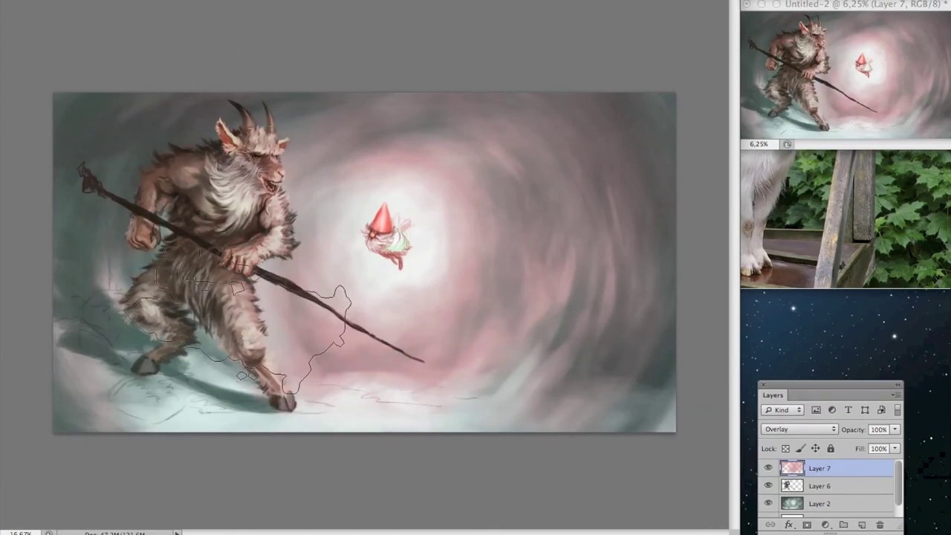
key("ctrl+bracketleft")
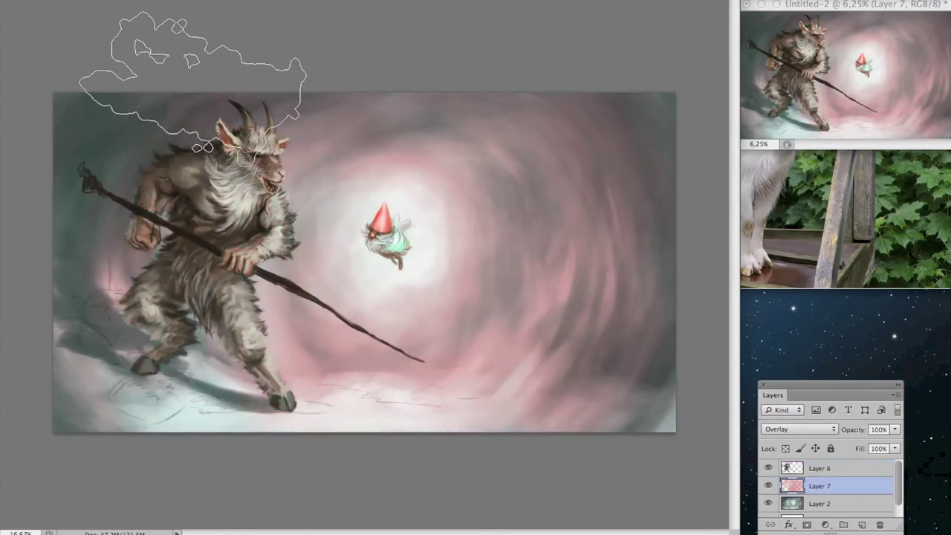
key("Delete")
key("Return")
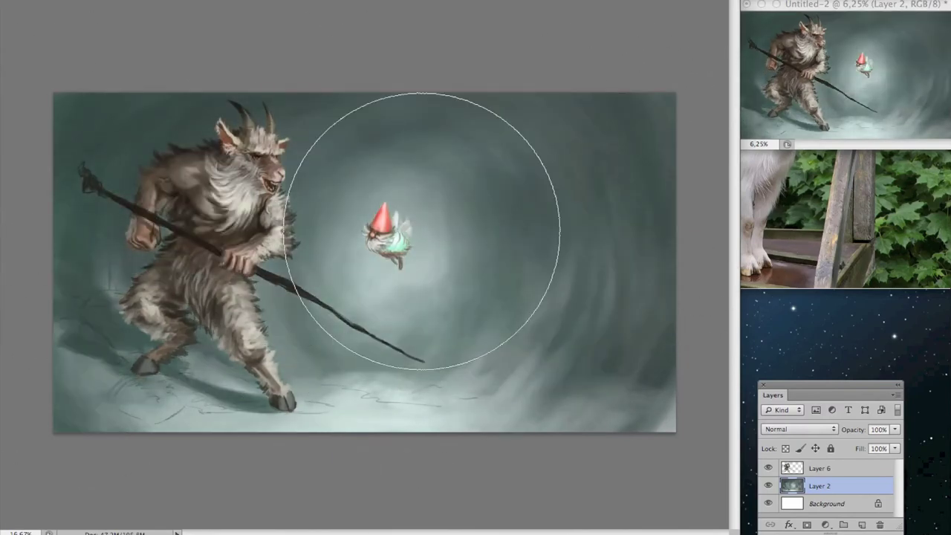
- Paint a bright glow around the gnome, tone it down, and choose an irregular custom brush
key("Return")
left_click(407, 235)
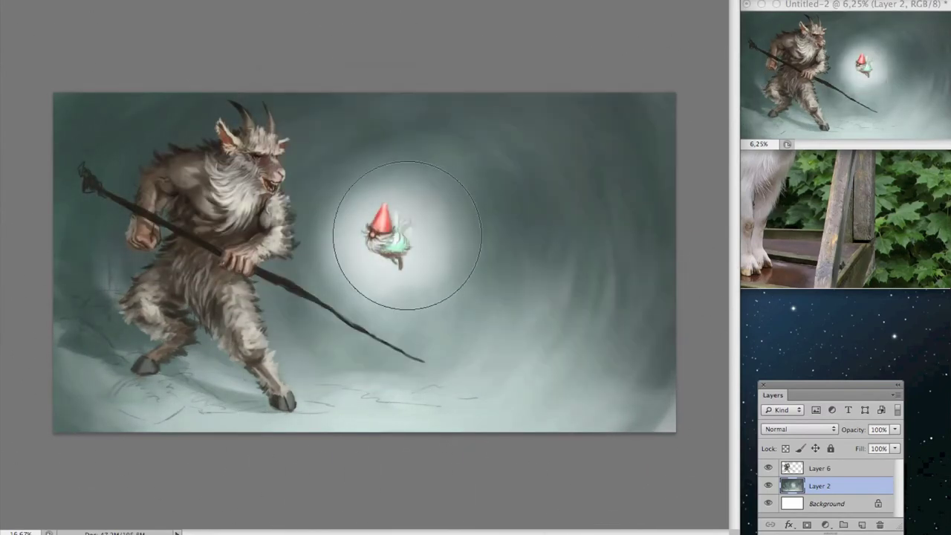
key("ctrl+z")
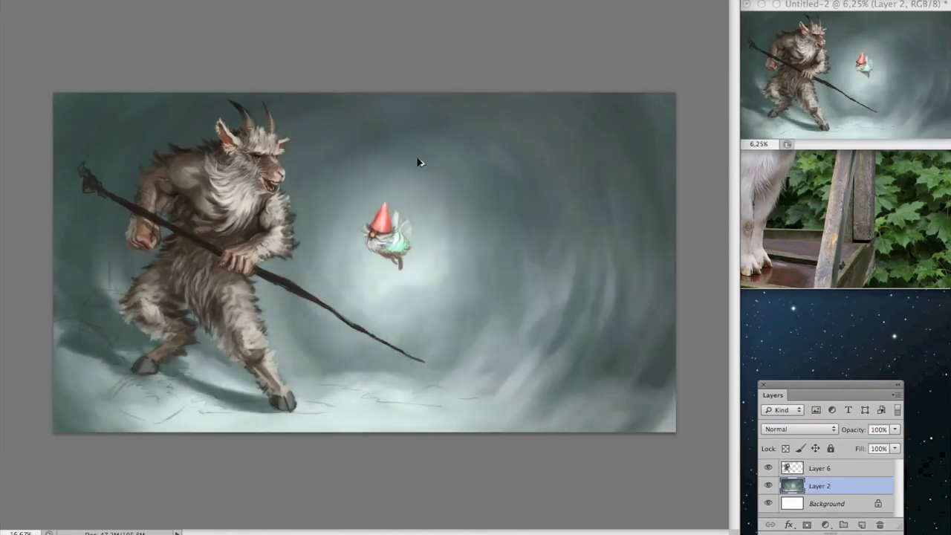
key("bracketleft")
key("bracketleft")
key("bracketleft")
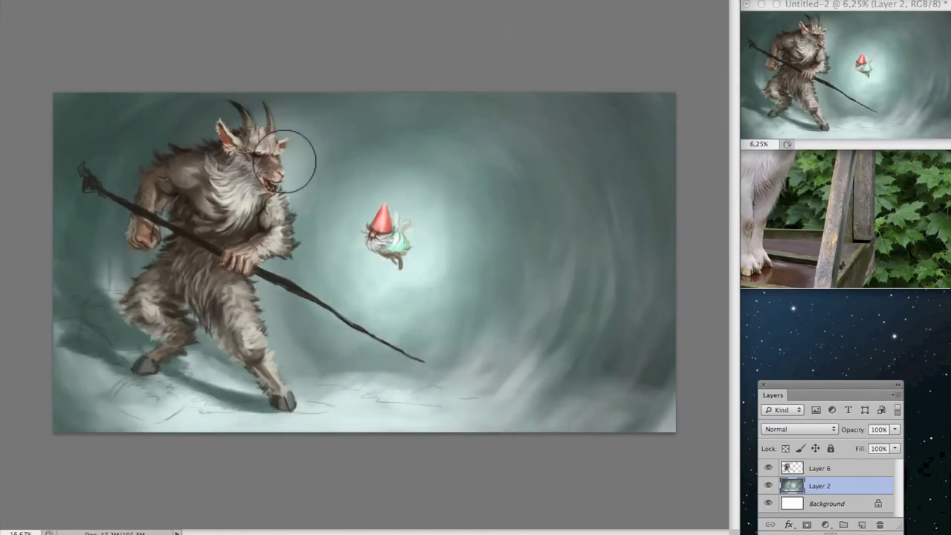
key("bracketright")
key("bracketright")
key("bracketright")
key("bracketright")
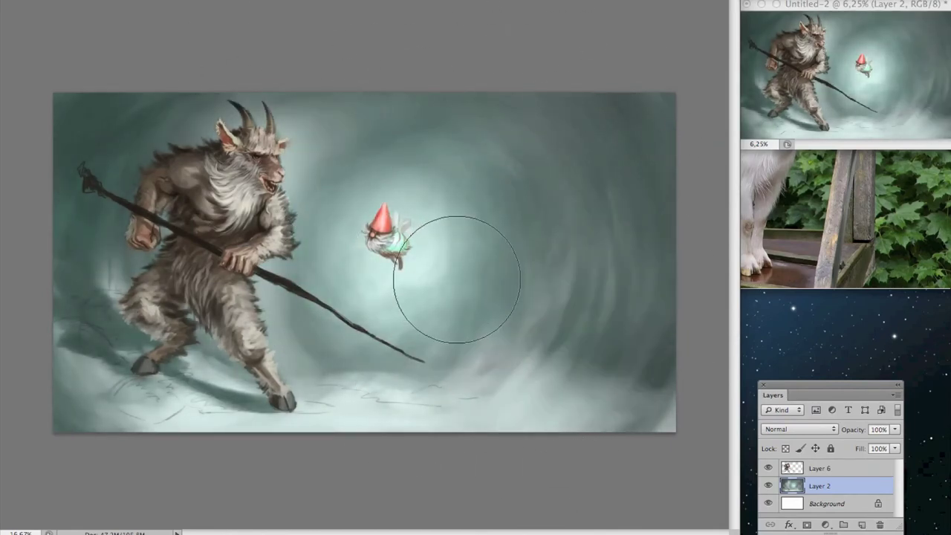
double_click(186, 202)
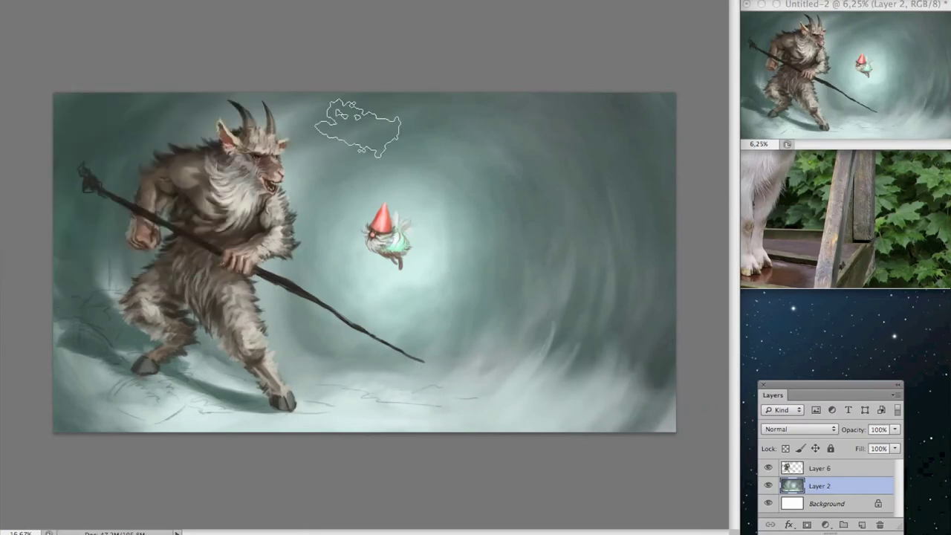
- Stroke brownish shadows across the snowy ground near the goat-man's feet
key("super+minus")
key("super+minus")
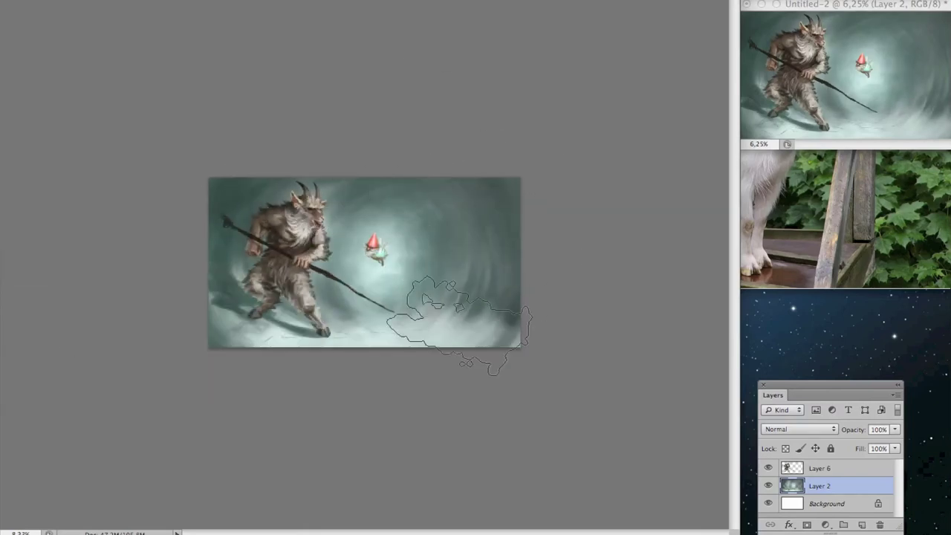
key("super+plus")
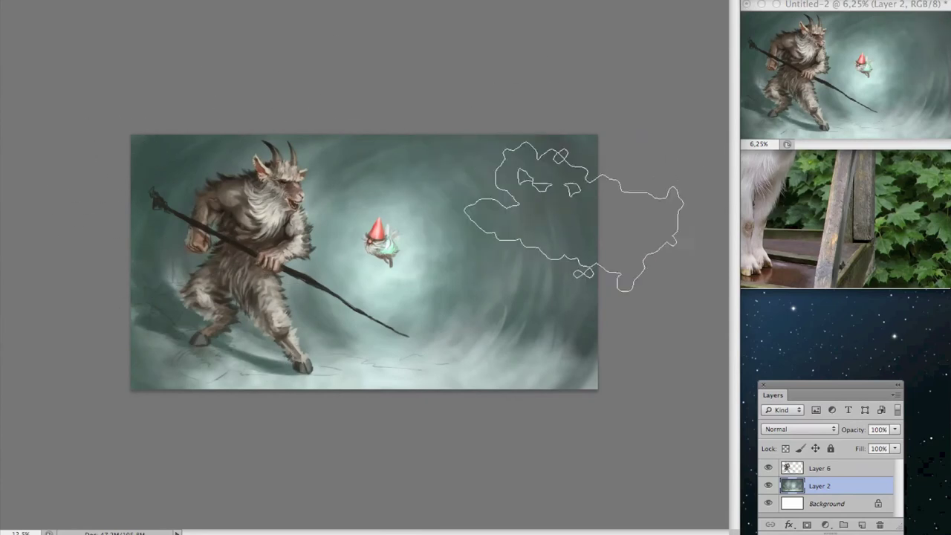
left_click(601, 106)
left_click_drag(64, 213, 569, 98)
key("super+z")
left_click_drag(168, 324, 235, 362)
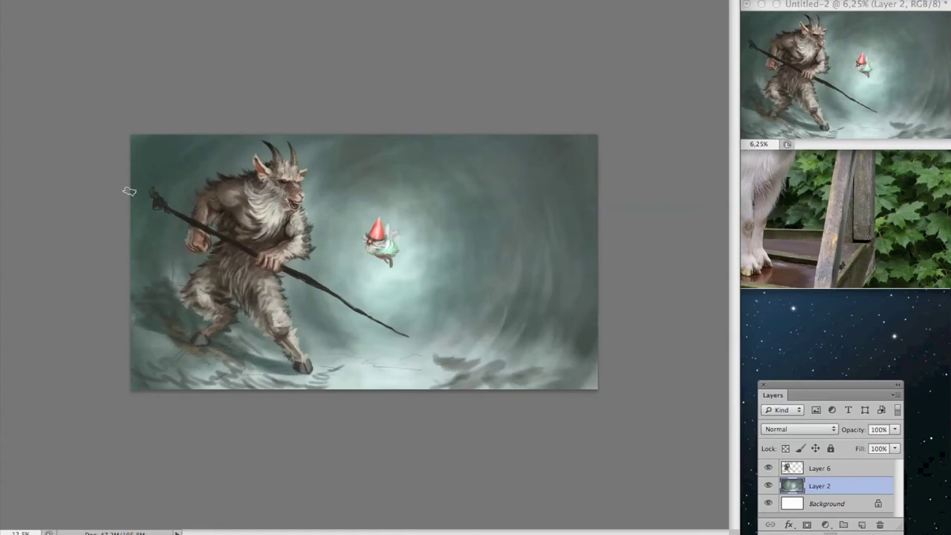
- Zoom the overview window to 5% and the painting in to 25%
left_click(852, 5)
key("super+minus")
left_click_drag(852, 5, 865, 12)
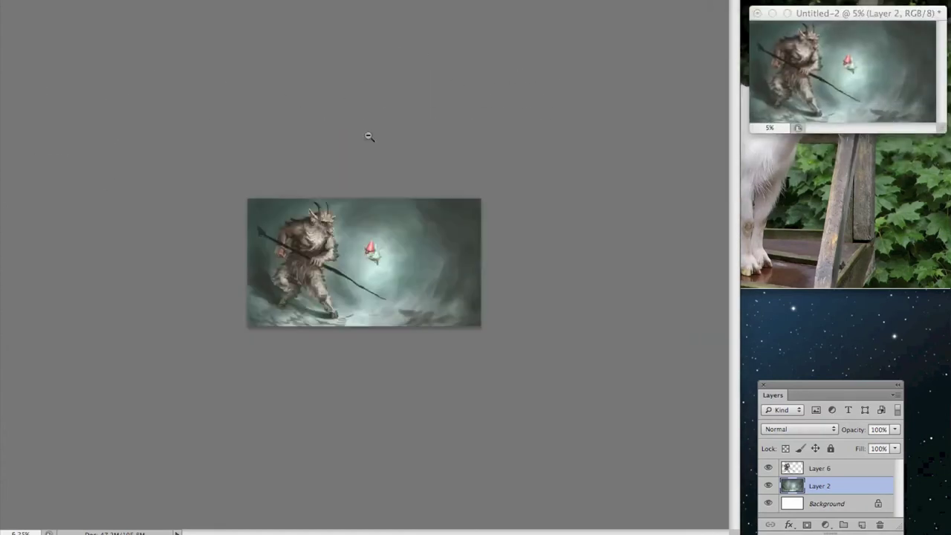
key("super+plus")
key("super+plus")
- Lighten the snow in the lower left and brighten the gnome's green body
scroll(276, 446, "left", 3)
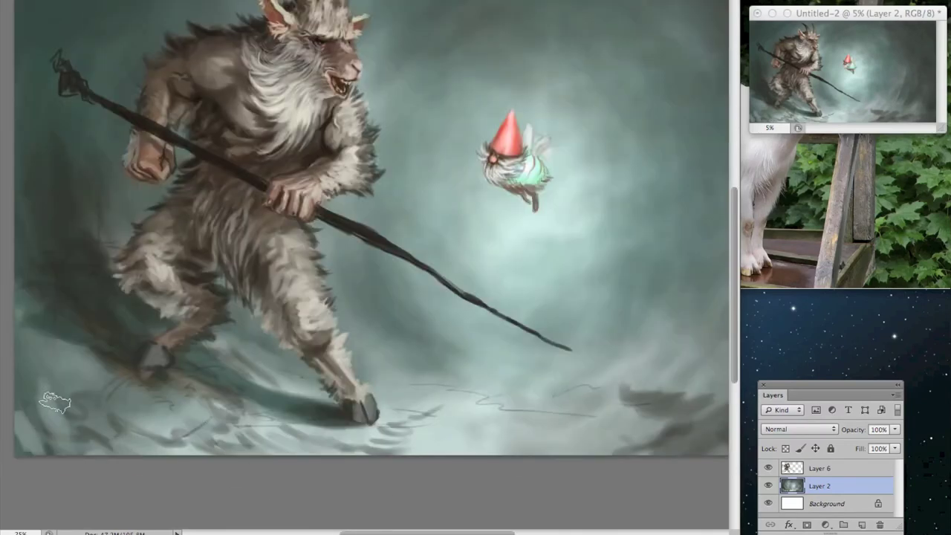
left_click_drag(102, 375, 23, 301)
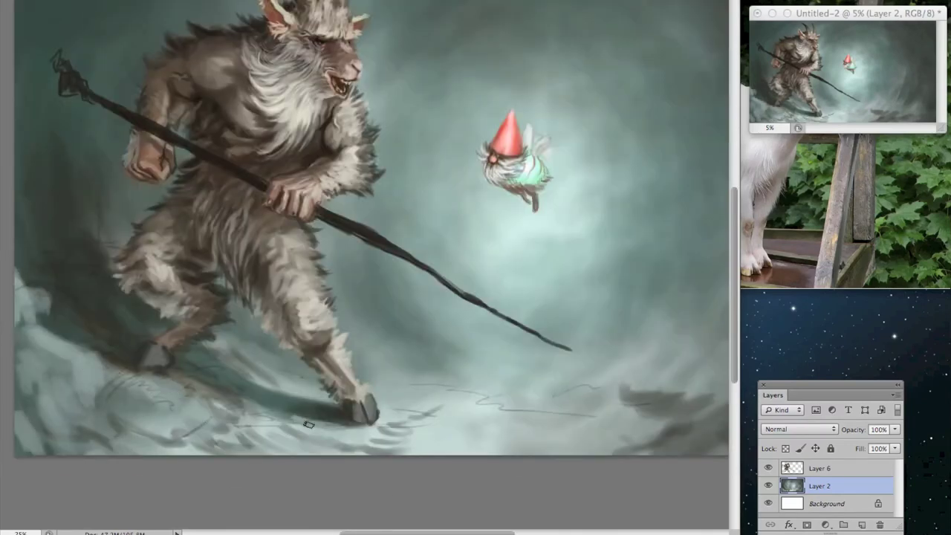
scroll(361, 223, "right", 5)
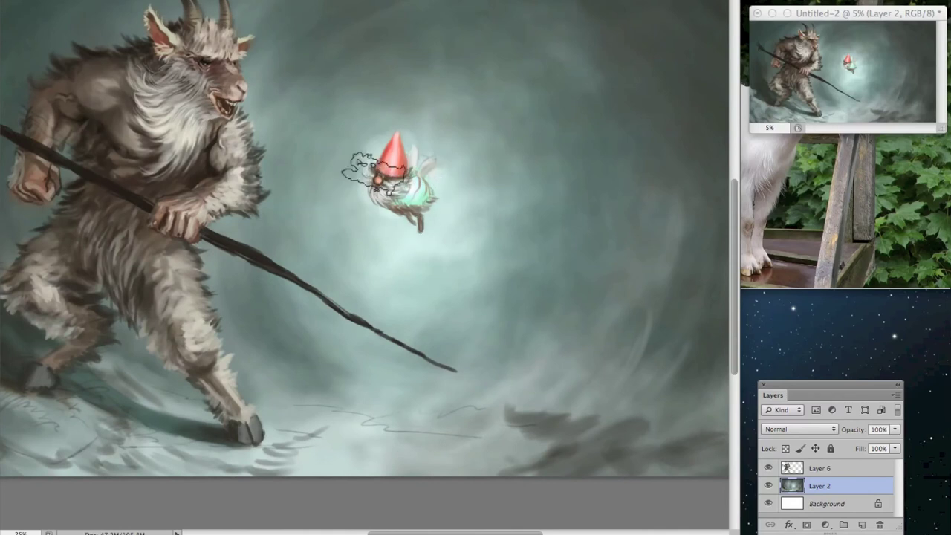
left_click_drag(442, 201, 429, 187)
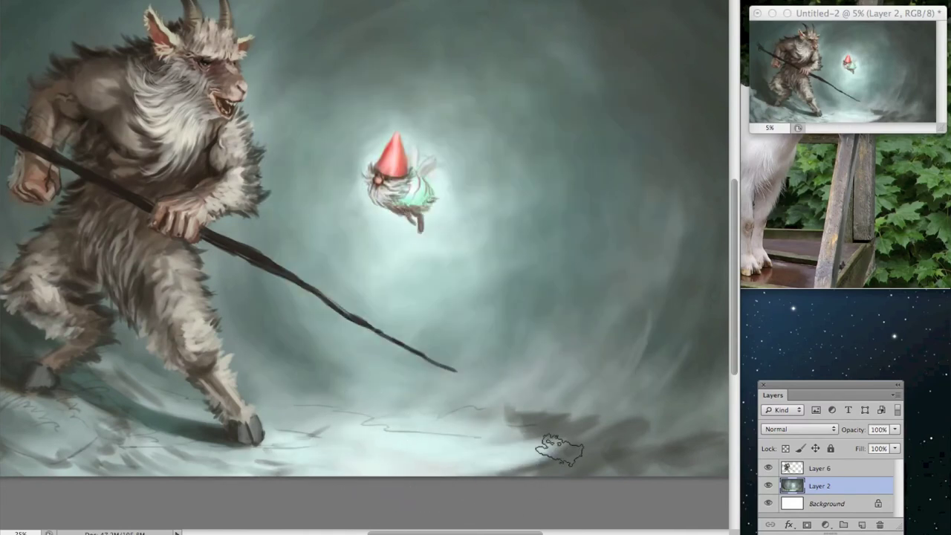
scroll(437, 393, "right", 5)
scroll(573, 397, "left", 5)
scroll(528, 302, "right", 4)
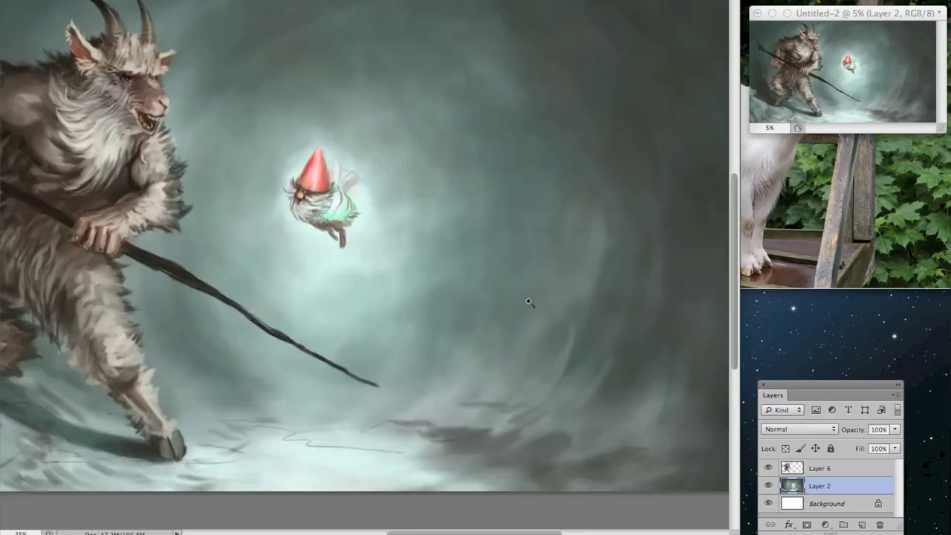
scroll(446, 297, "down", 2)
- On a new layer, paint four dark vertical tree trunks in the background
key("ctrl+shift+alt+n")
left_click(600, 108)
left_click_drag(543, 178, 542, 256)
left_click_drag(457, 260, 449, 349)
left_click_drag(416, 264, 405, 358)
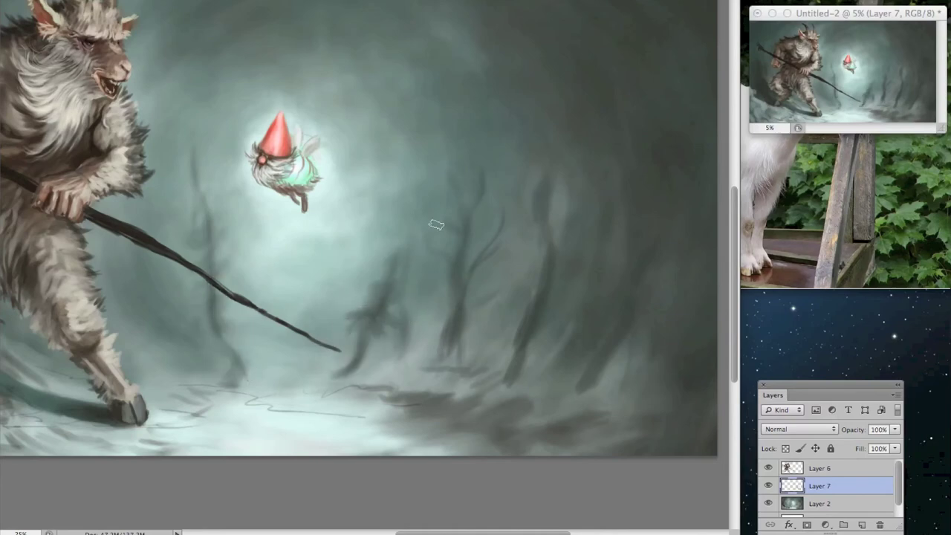
left_click_drag(396, 260, 410, 145)
scroll(415, 183, "up", 2)
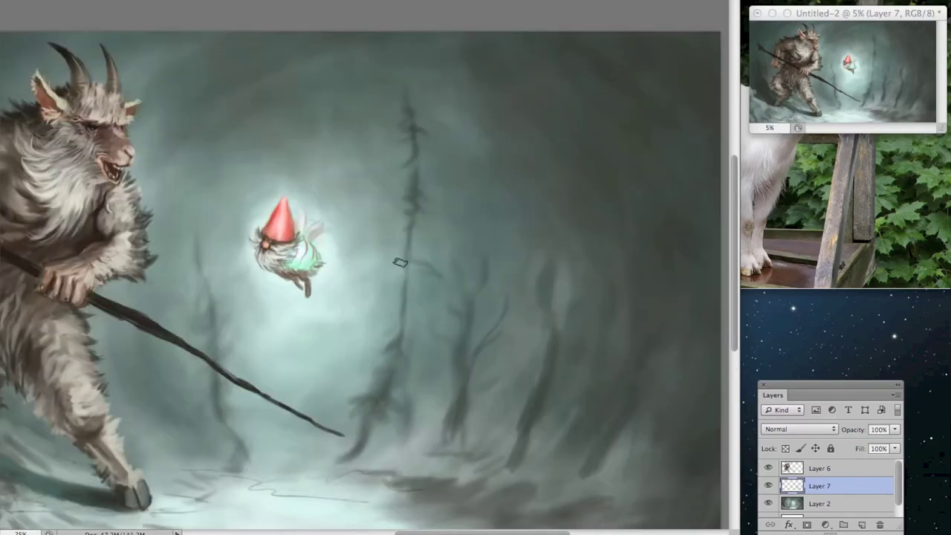
scroll(502, 243, "left", 5)
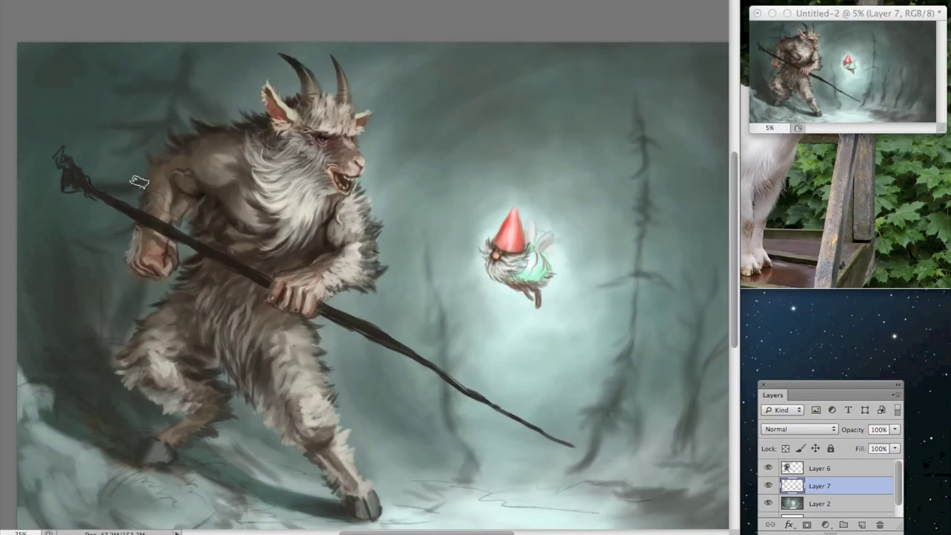
- Make Layer 6 the active layer while looking over the painting
scroll(331, 233, "right", 5)
scroll(330, 234, "down", 2)
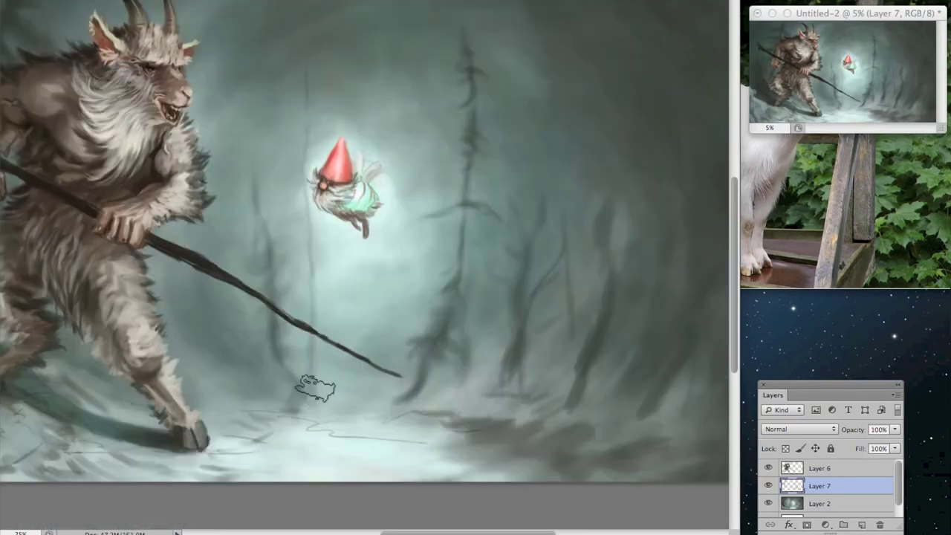
scroll(304, 64, "up", 2)
scroll(517, 226, "down", 2)
scroll(517, 226, "right", 1)
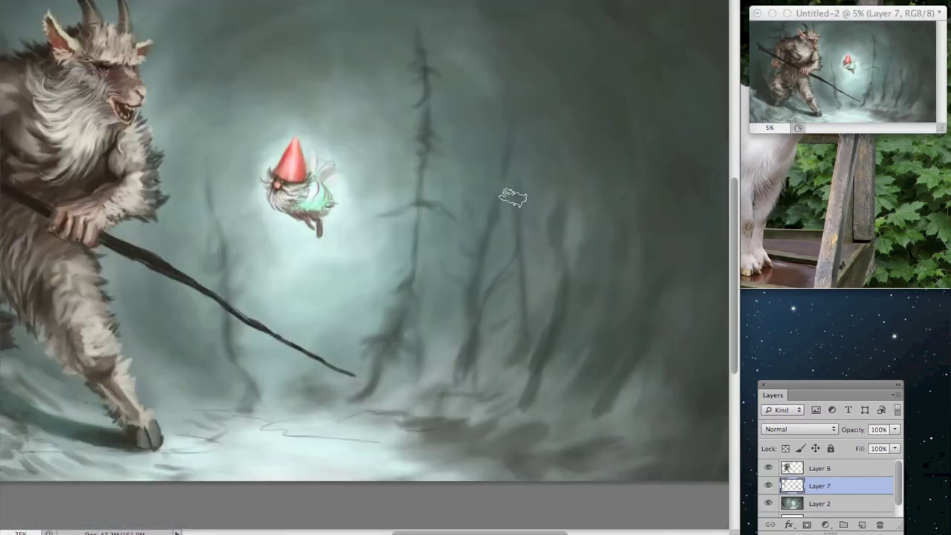
scroll(517, 226, "up", 3)
scroll(494, 424, "down", 1)
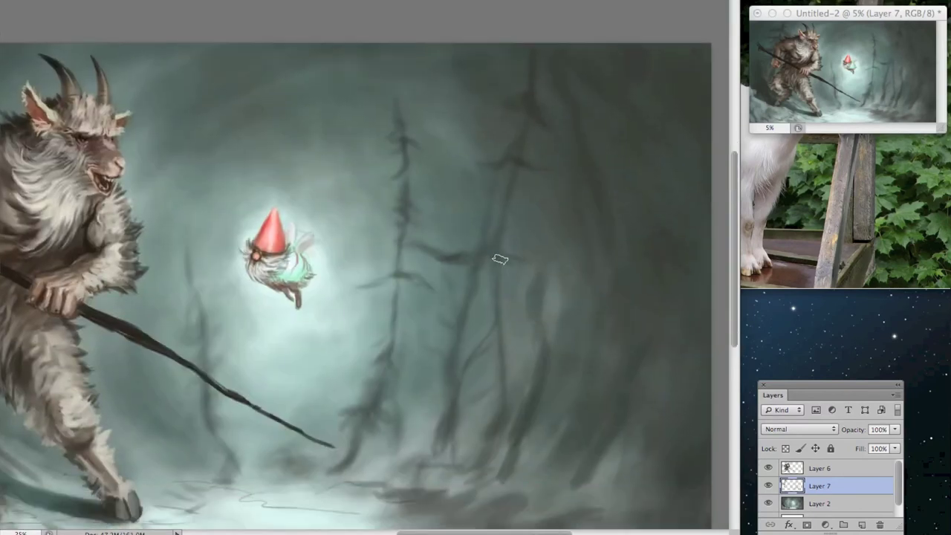
scroll(488, 254, "down", 1)
scroll(520, 238, "down", 1)
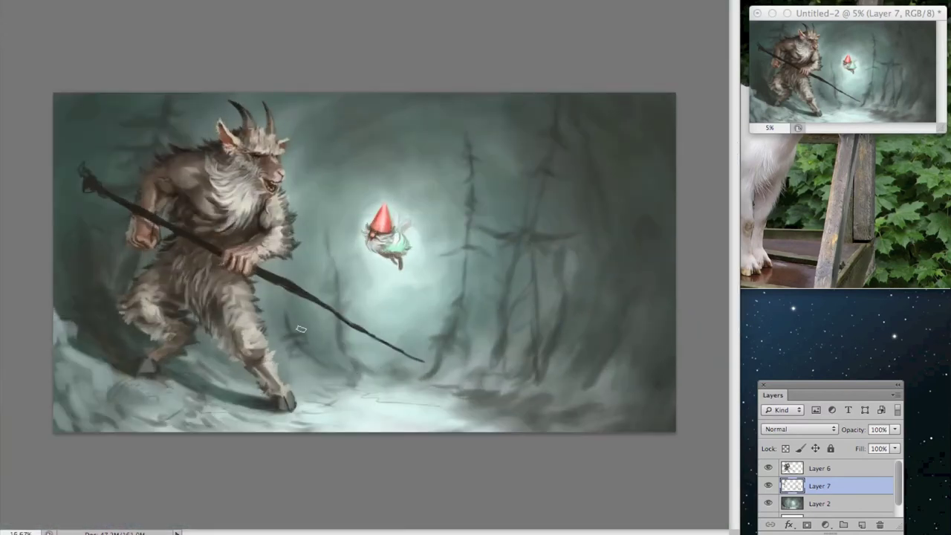
scroll(234, 204, "up", 2)
left_click(330, 209)
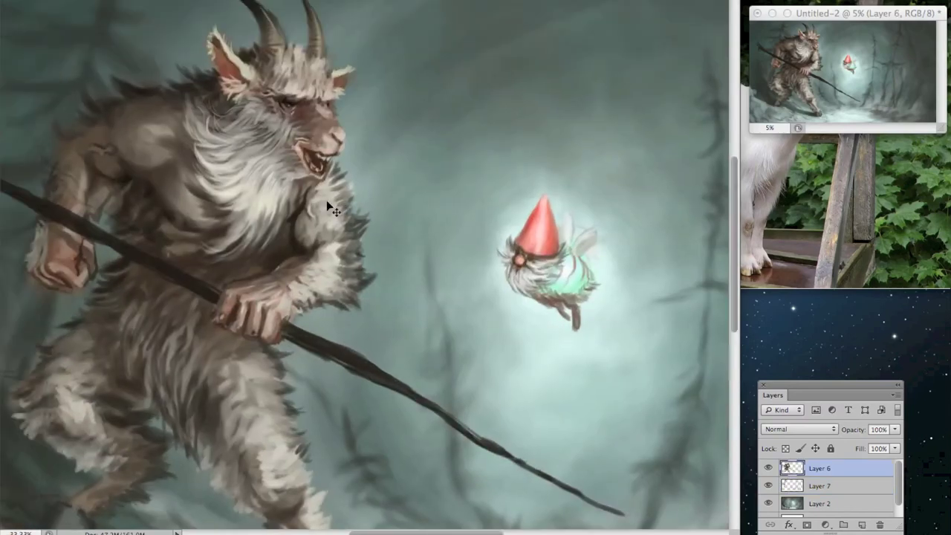
scroll(335, 297, "left", 2)
scroll(338, 267, "down", 2)
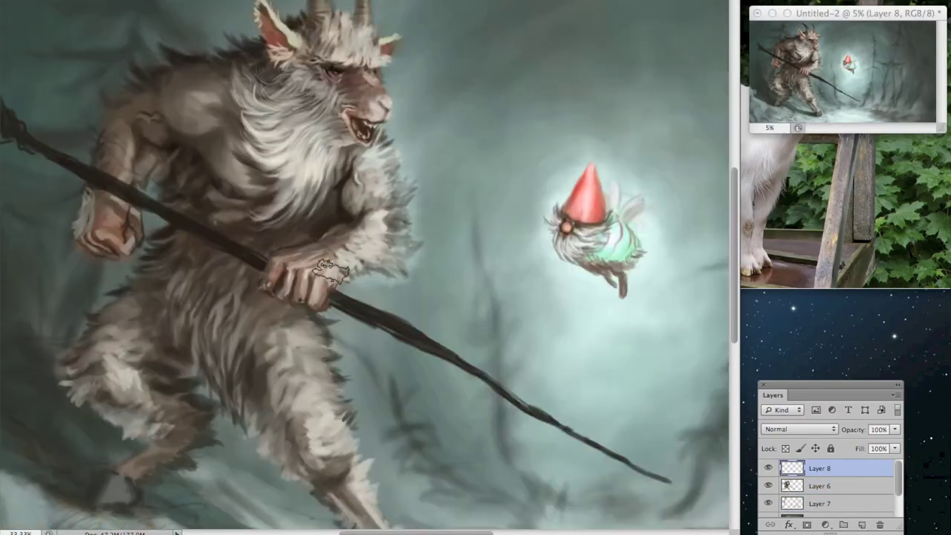
scroll(338, 321, "down", 1)
scroll(338, 321, "down", 2)
scroll(326, 297, "up", 1)
scroll(312, 267, "up", 2)
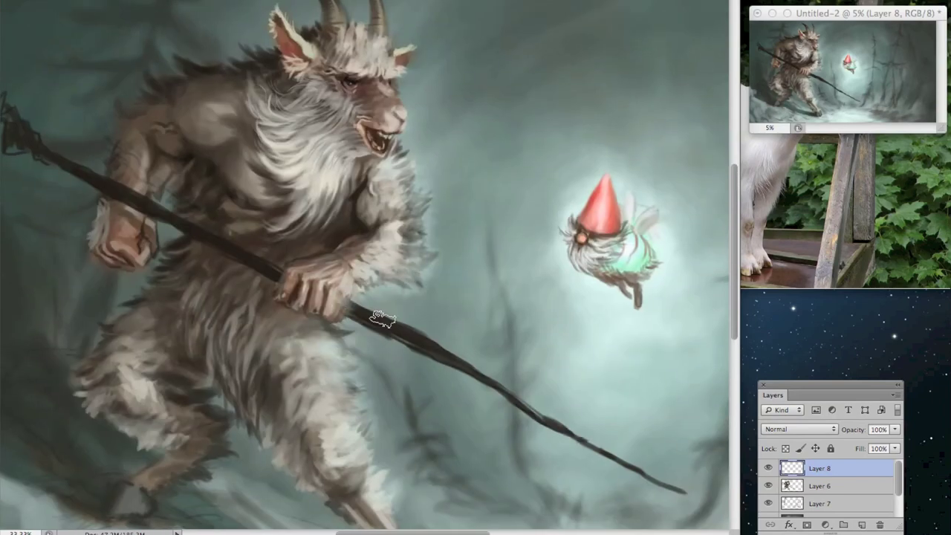
scroll(268, 210, "down", 1)
scroll(268, 211, "up", 1)
scroll(347, 286, "down", 2)
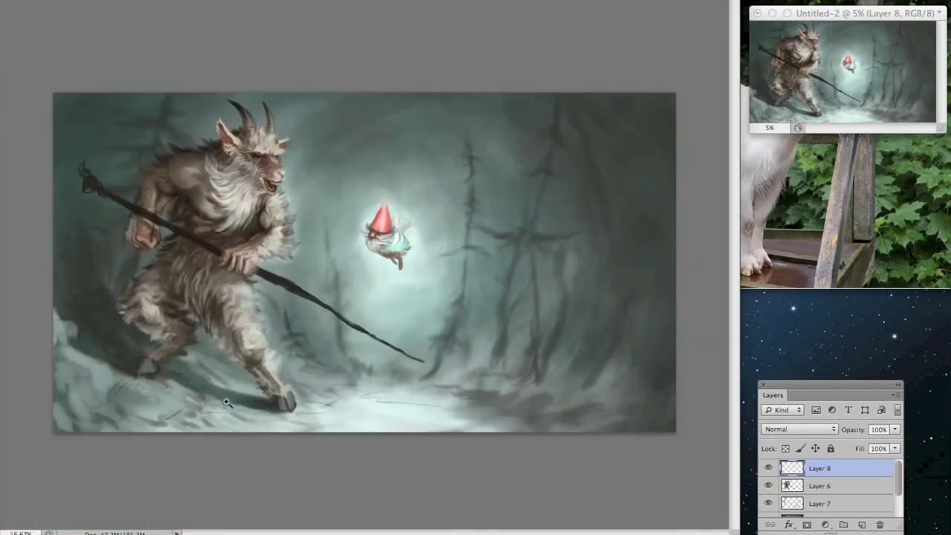
scroll(227, 402, "up", 1)
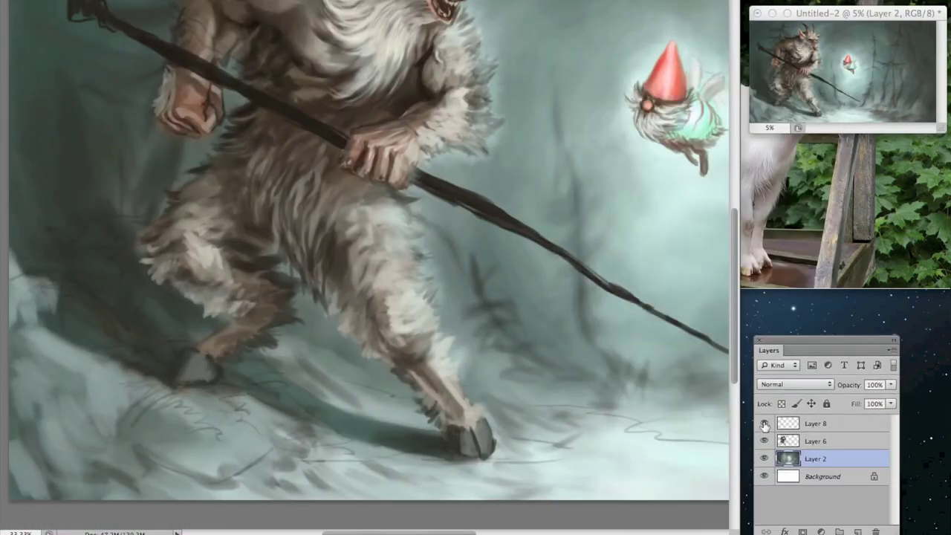
scroll(361, 96, "down", 1)
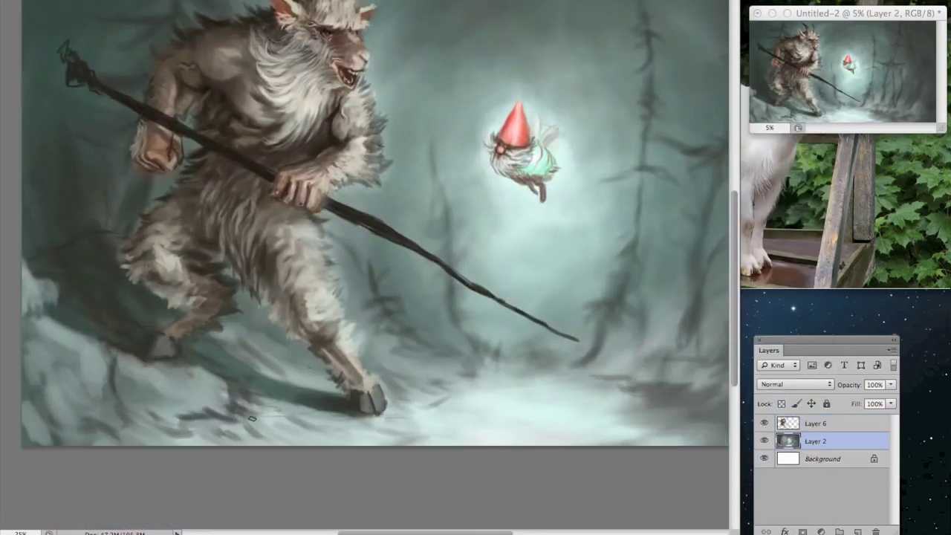
scroll(244, 402, "left", 3)
scroll(169, 419, "right", 3)
- Add a new empty layer above Layer 2 and choose a spatter brush preset
left_click_drag(543, 282, 542, 183)
key("ctrl+shift+alt+n")
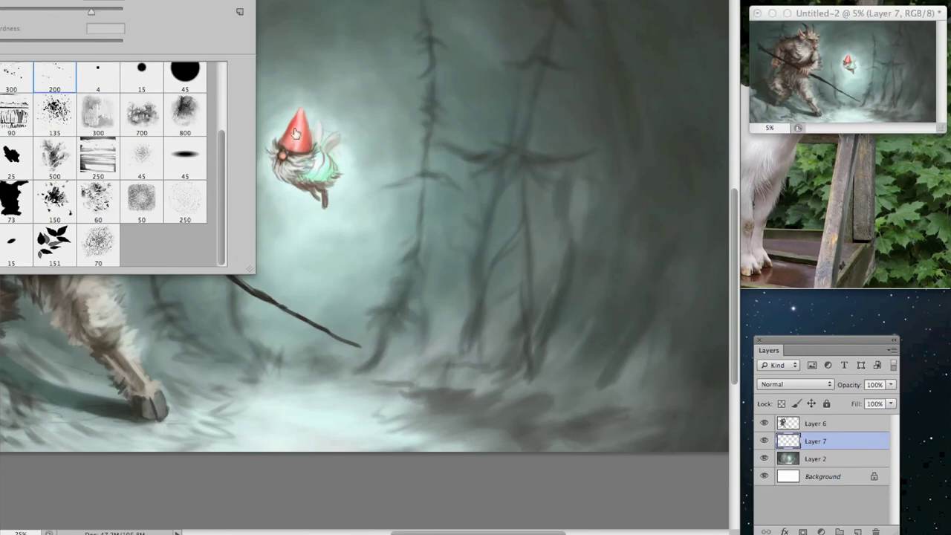
key("Return")
left_click(490, 304, "alt")
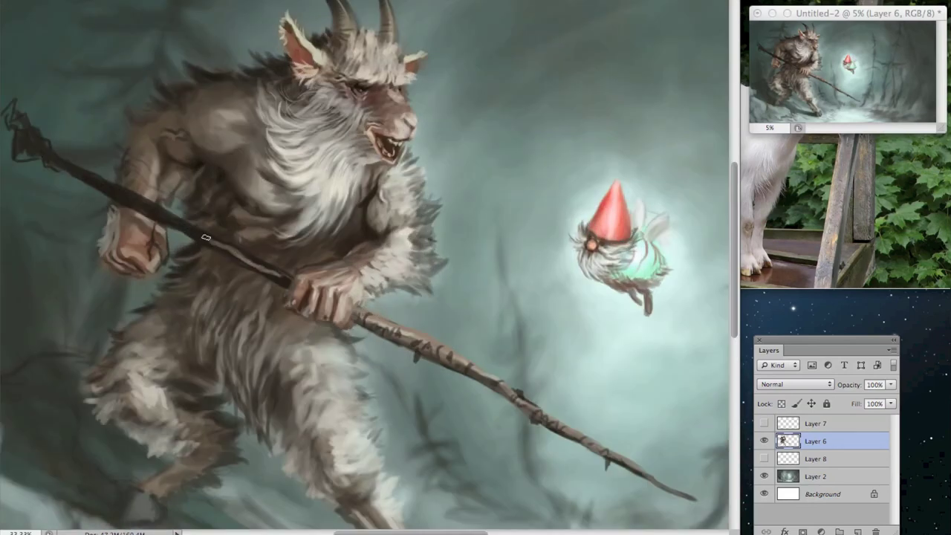
- Sample the staff's colour and zoom in on the staff and the gnome
left_click(234, 251, "alt")
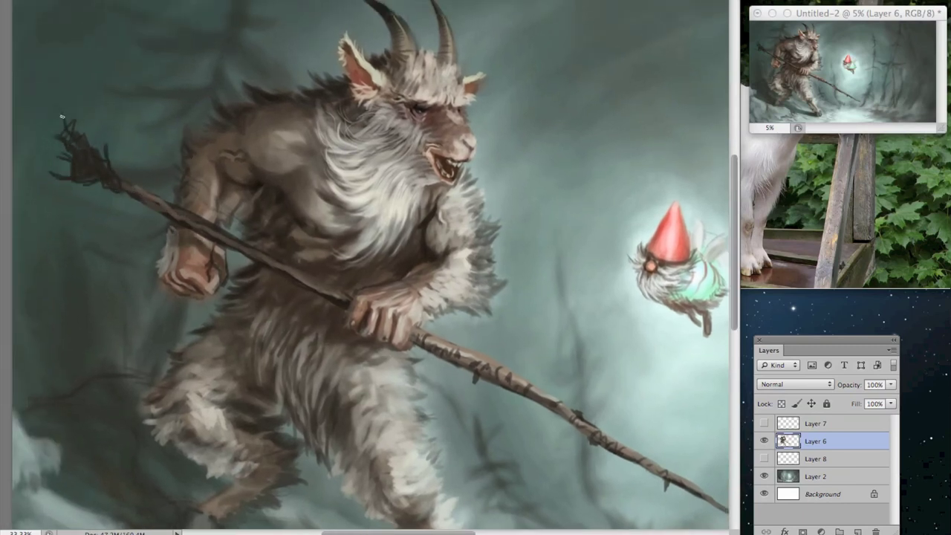
scroll(168, 222, "up", 1)
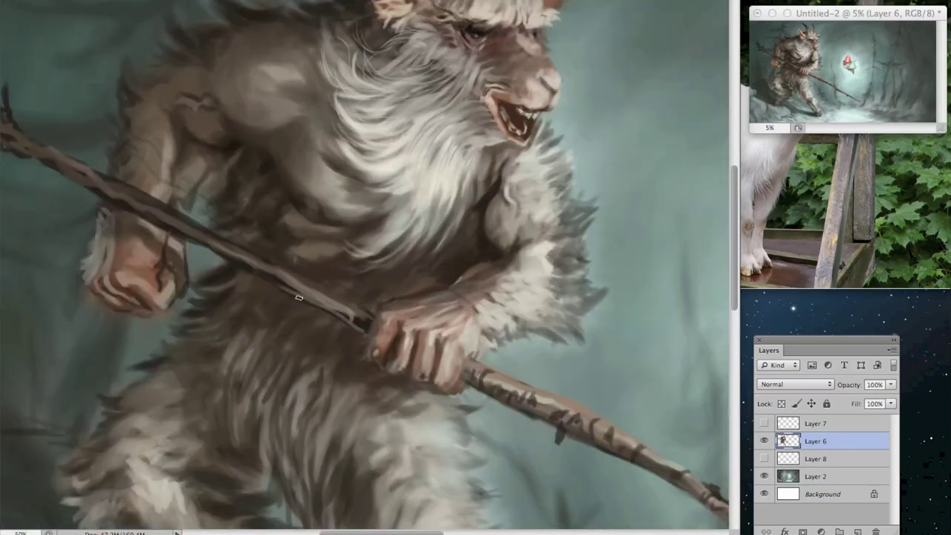
scroll(227, 228, "down", 2)
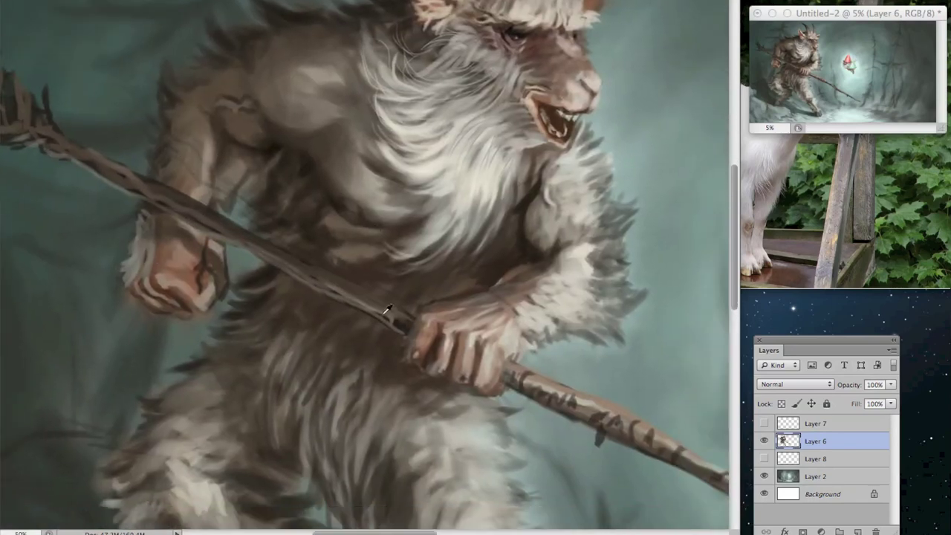
scroll(367, 256, "right", 2)
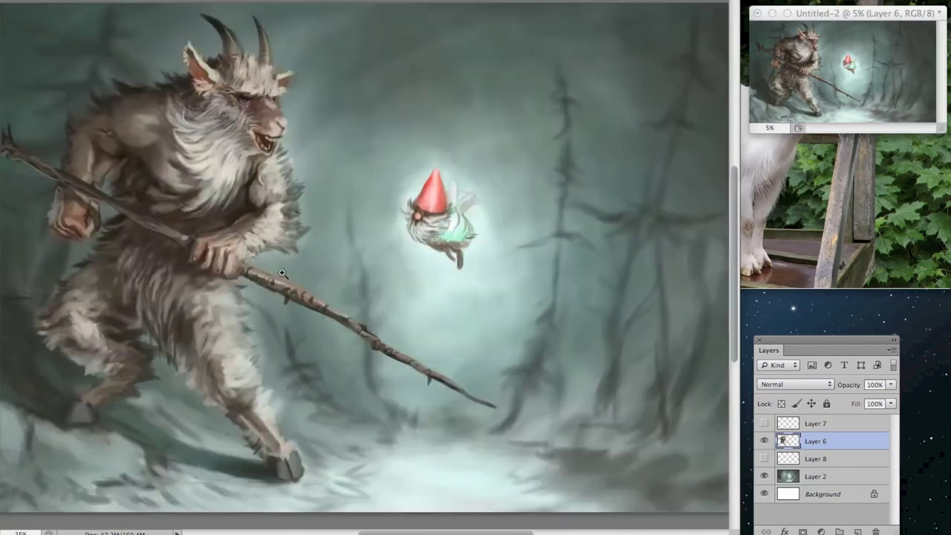
left_click_drag(367, 155, 448, 359)
scroll(448, 358, "right", 1)
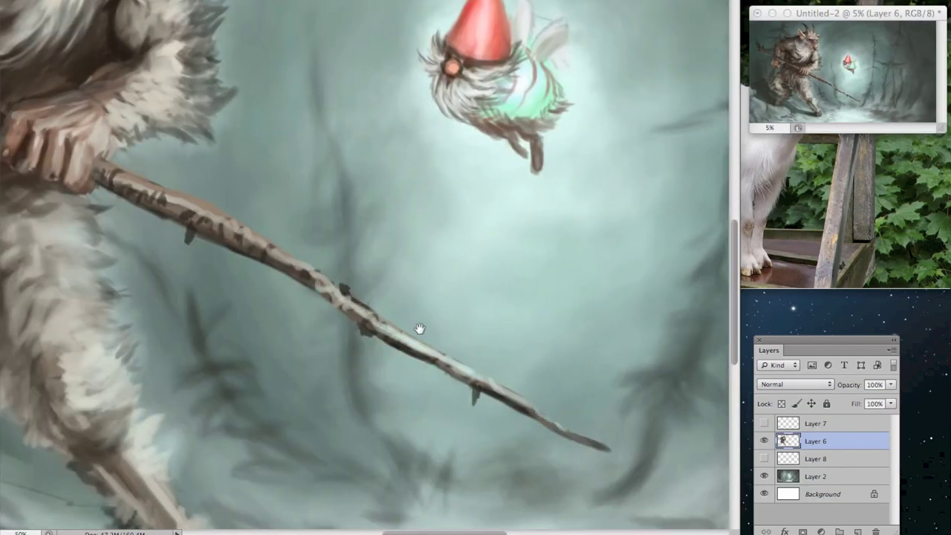
scroll(214, 218, "left", 4)
scroll(215, 218, "up", 1)
scroll(214, 193, "down", 2)
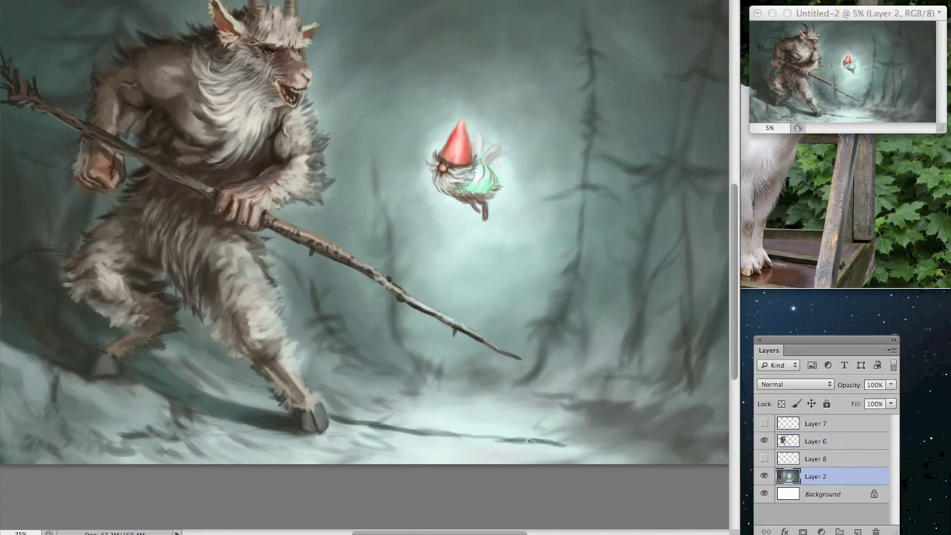
left_click_drag(209, 383, 429, 369)
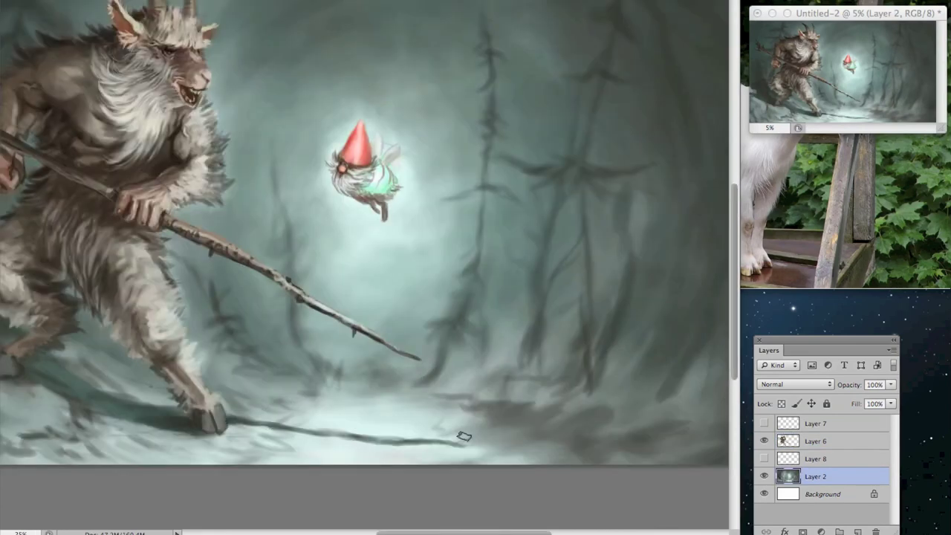
- Select Layer 6 and bring the goat-man's chest into view
left_click_drag(630, 316, 515, 413)
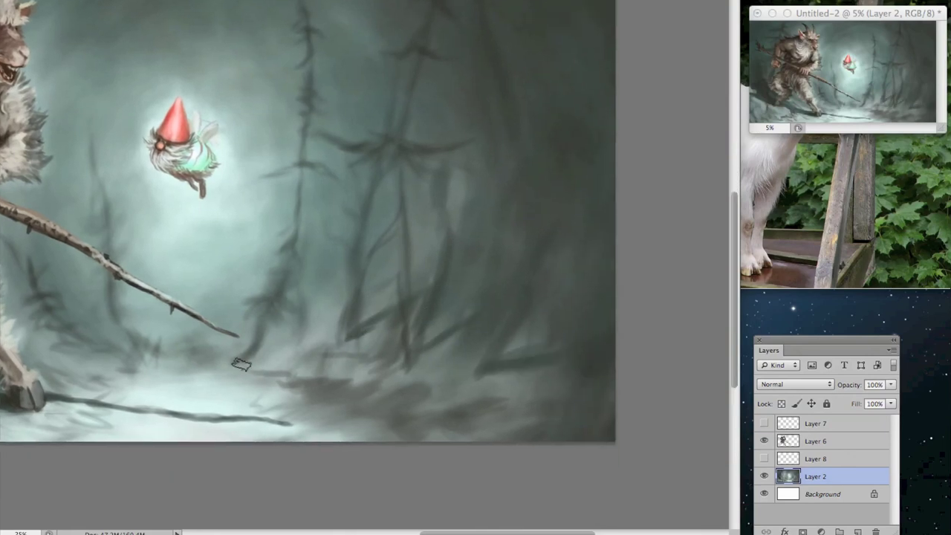
left_click_drag(515, 367, 315, 301)
scroll(315, 302, "down", 2)
left_click(226, 199, "ctrl")
scroll(227, 199, "up", 3)
scroll(227, 199, "up", 3)
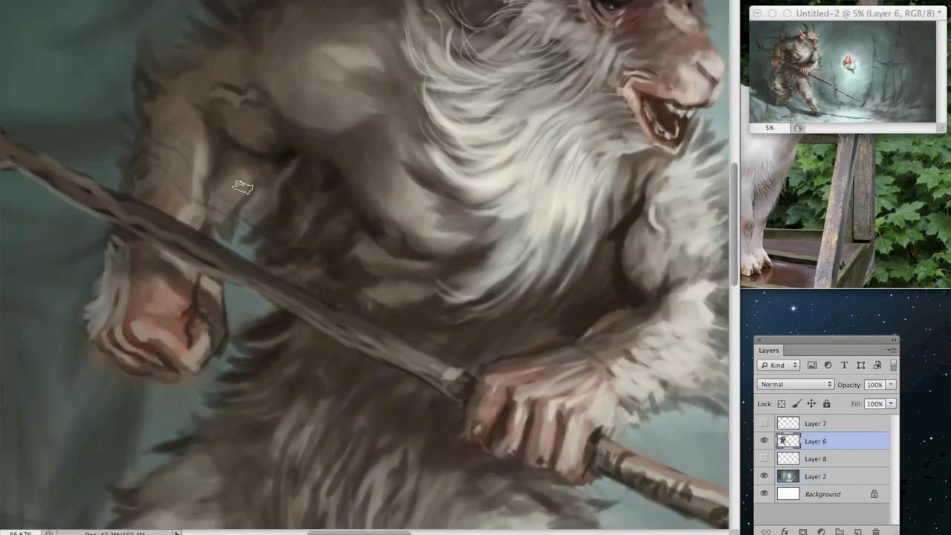
left_click_drag(227, 199, 297, 256)
scroll(296, 236, "down", 2)
scroll(289, 195, "up", 2)
scroll(292, 179, "left", 3)
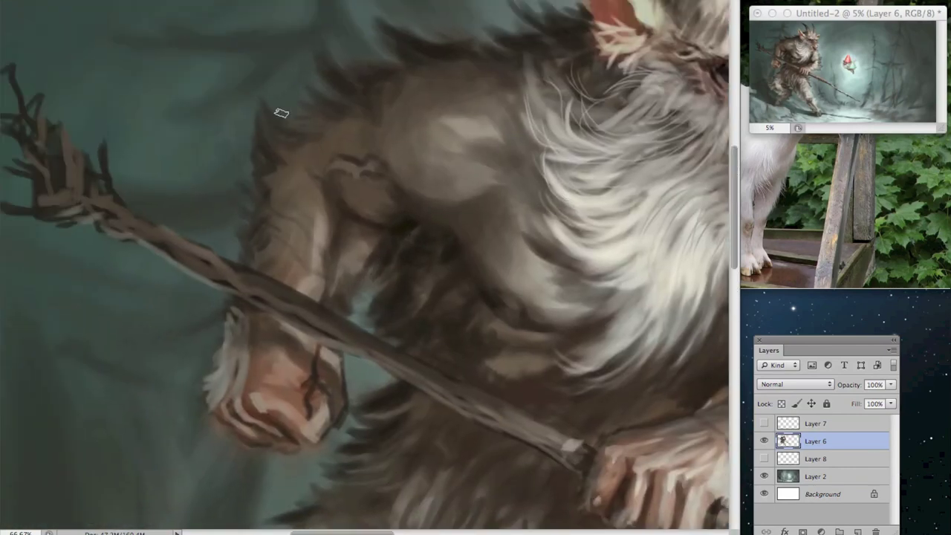
scroll(278, 110, "up", 2)
scroll(452, 102, "left", 3)
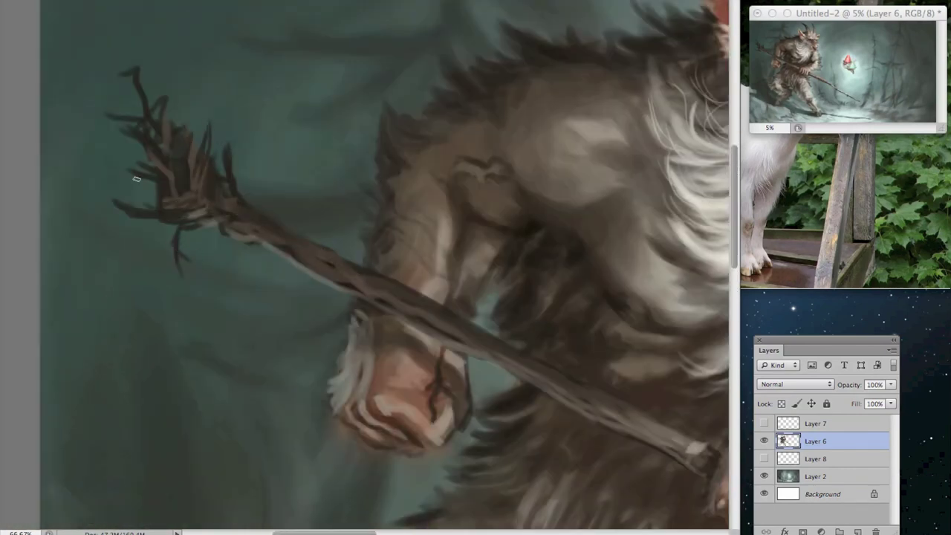
scroll(137, 179, "right", 3)
scroll(409, 310, "down", 1)
scroll(312, 248, "right", 1)
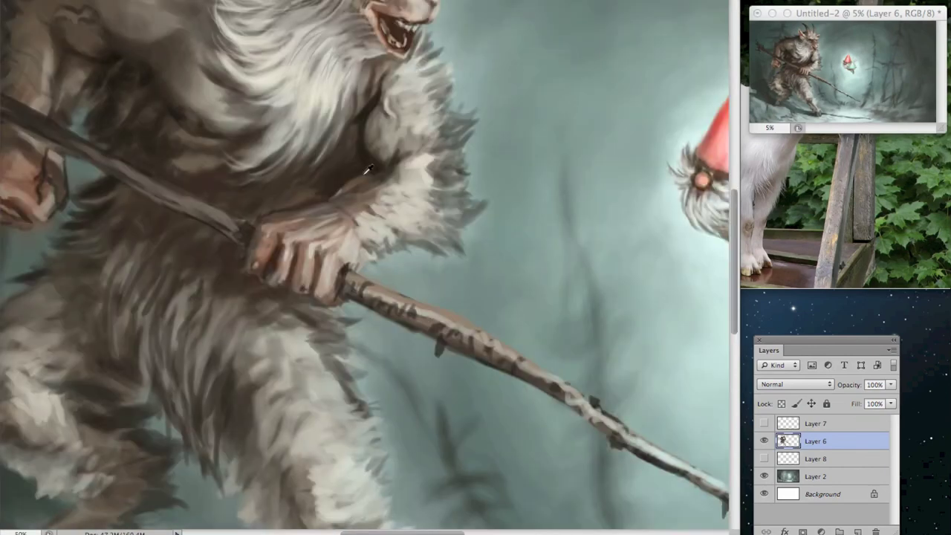
scroll(234, 225, "up", 2)
scroll(378, 212, "up", 1)
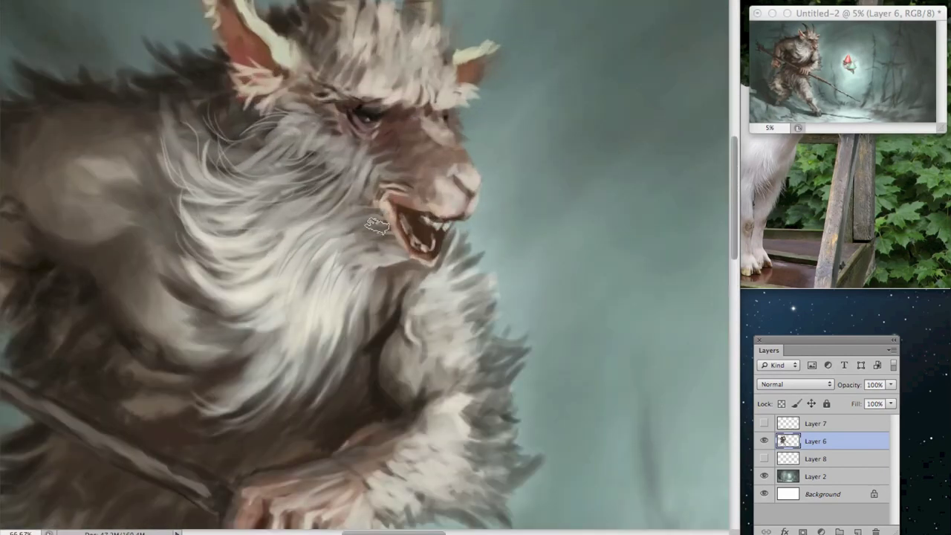
scroll(378, 211, "down", 1)
scroll(323, 193, "up", 1)
- Paint light hair strands across the goat-man's chest fur
mouse_move(209, 305)
left_mouse_down()
mouse_move(267, 341)
mouse_move(245, 394)
left_mouse_up()
scroll(425, 150, "up", 3)
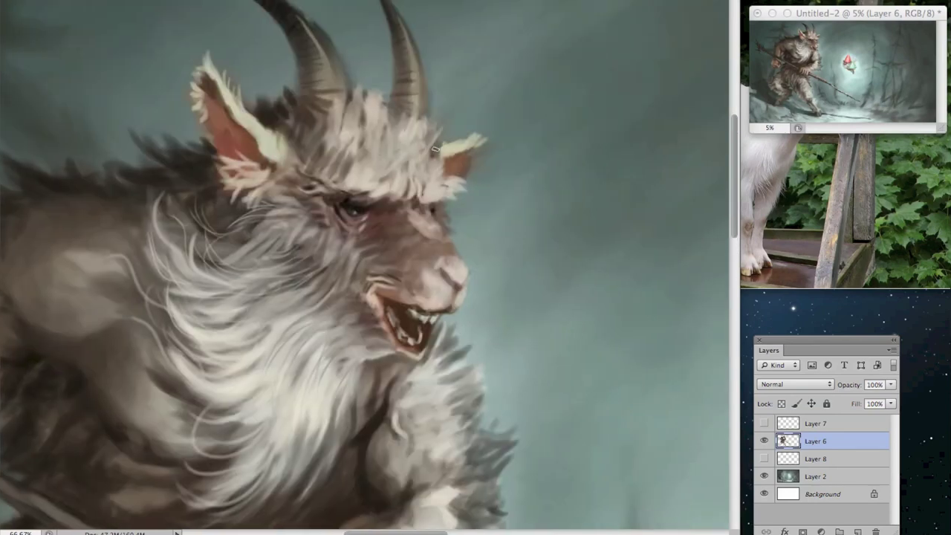
scroll(349, 135, "up", 2)
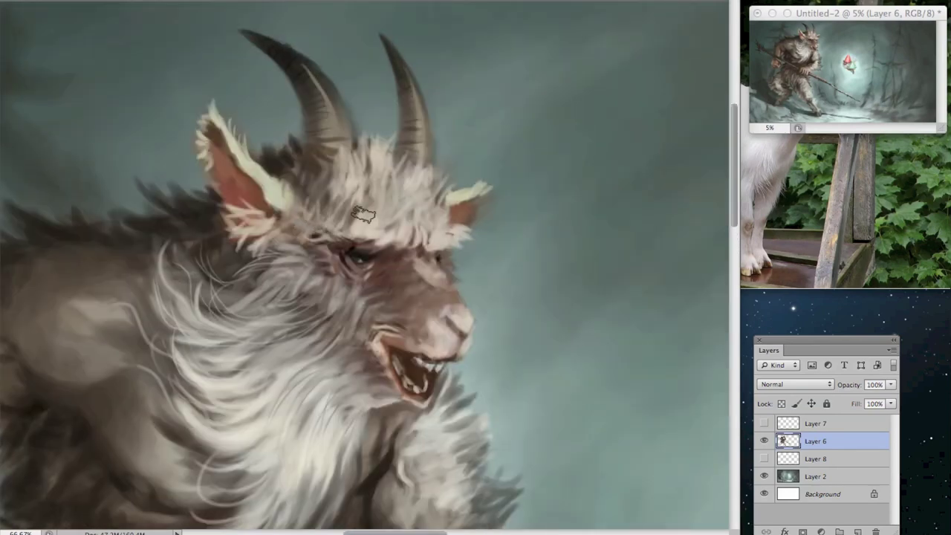
scroll(416, 225, "right", 3)
scroll(416, 224, "down", 1)
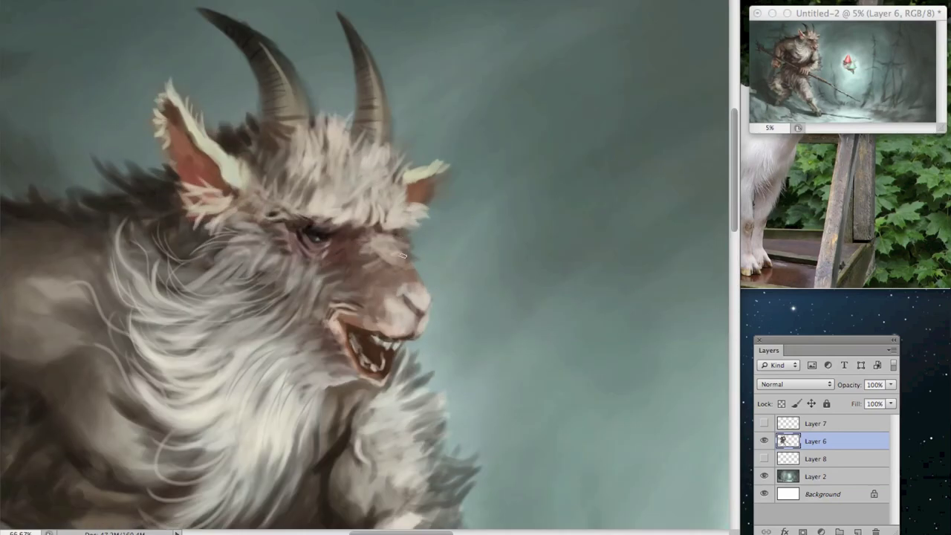
scroll(410, 277, "up", 3)
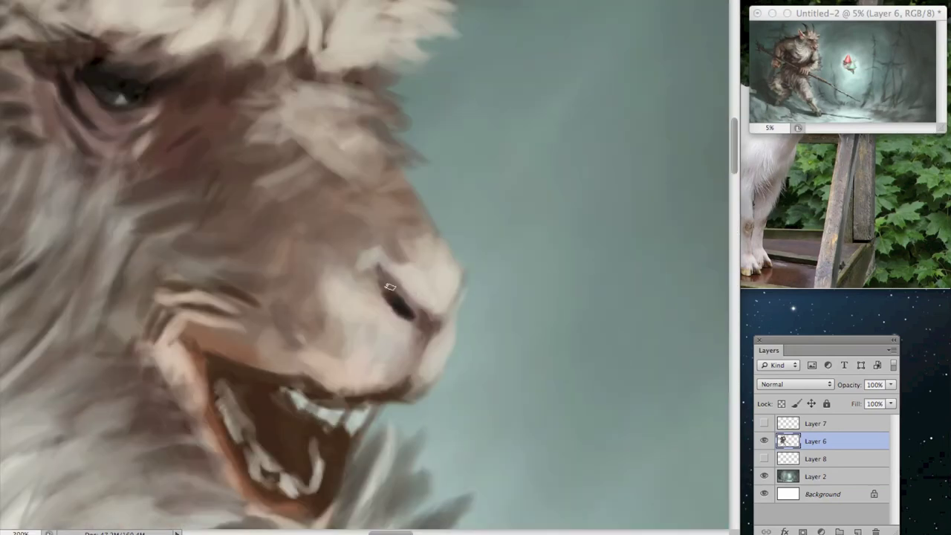
scroll(386, 293, "down", 3)
scroll(462, 198, "down", 2)
scroll(548, 259, "up", 3)
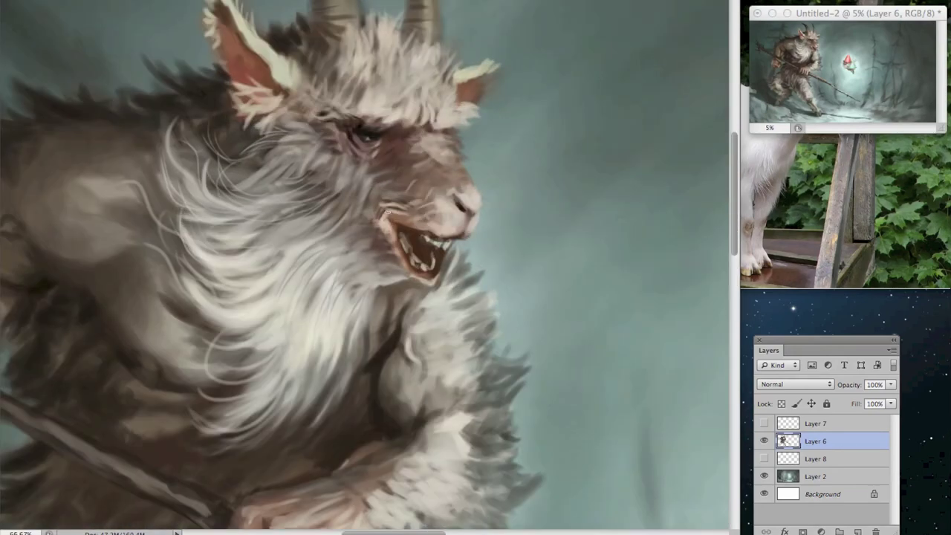
scroll(379, 222, "down", 3)
scroll(439, 208, "up", 3)
scroll(448, 162, "up", 1)
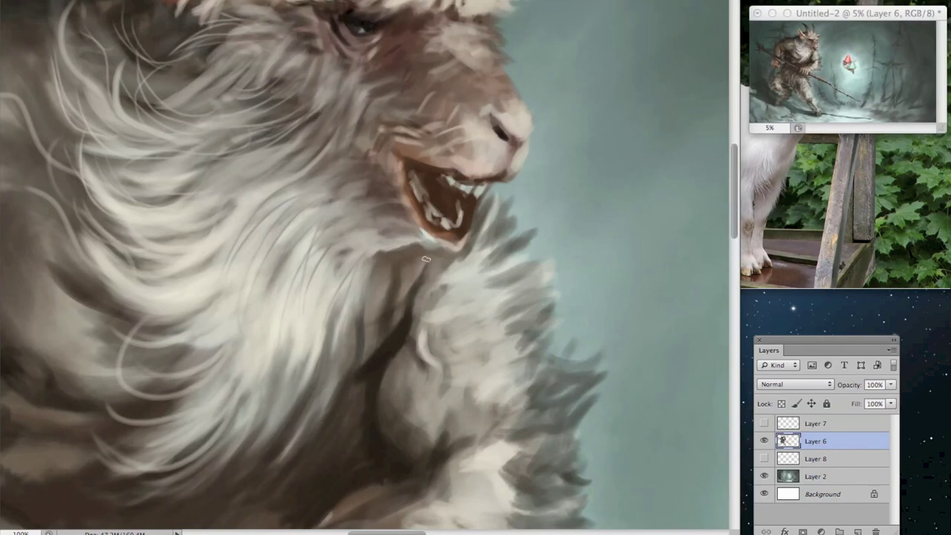
scroll(421, 273, "down", 1)
scroll(365, 141, "down", 1)
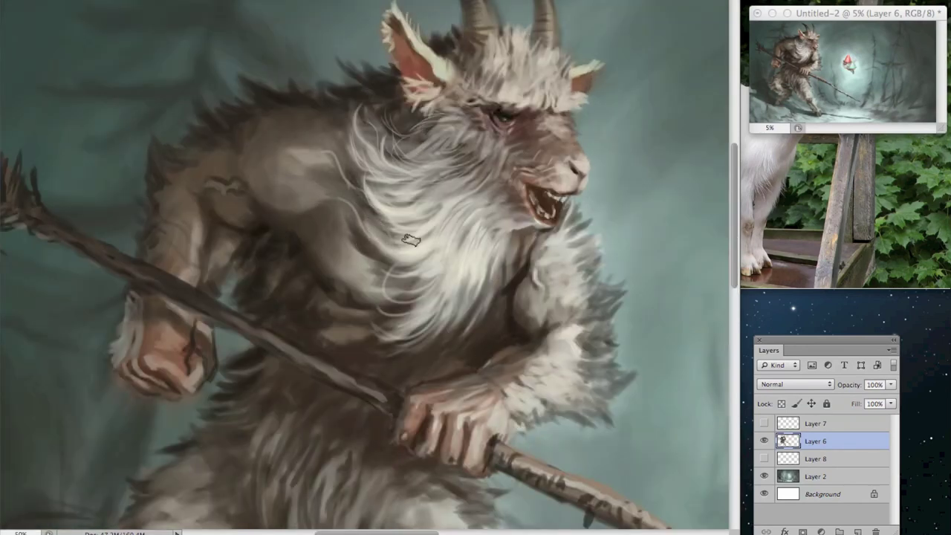
- Fit the whole painting in view to review the result
left_click_drag(326, 137, 322, 127)
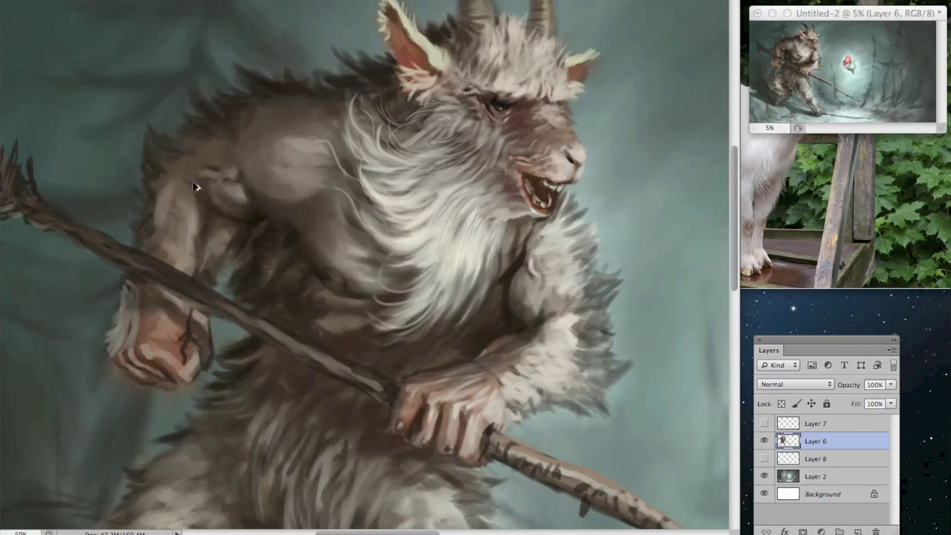
key("ctrl+0")
key("ctrl+plus")
key("ctrl+plus")
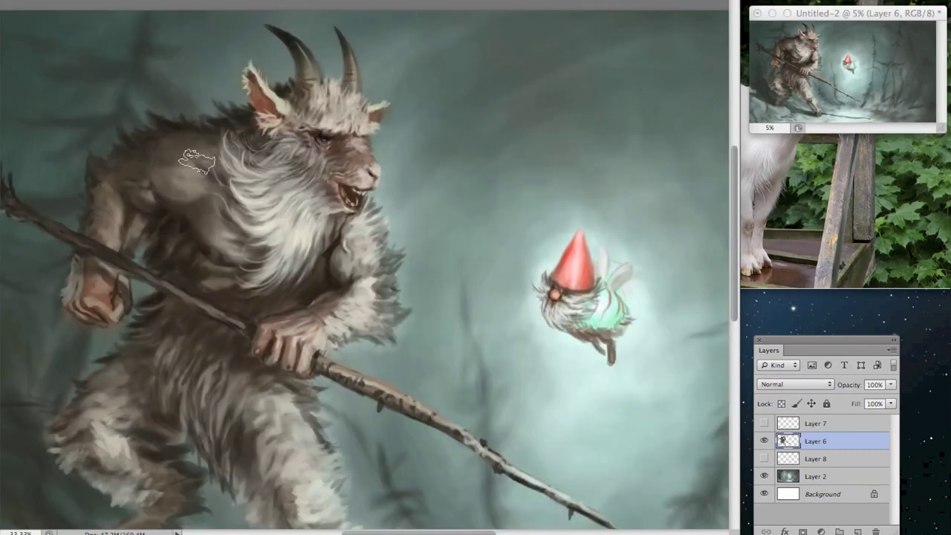
key("ctrl+0")
scroll(245, 142, "up", 3)
key("ctrl+0")
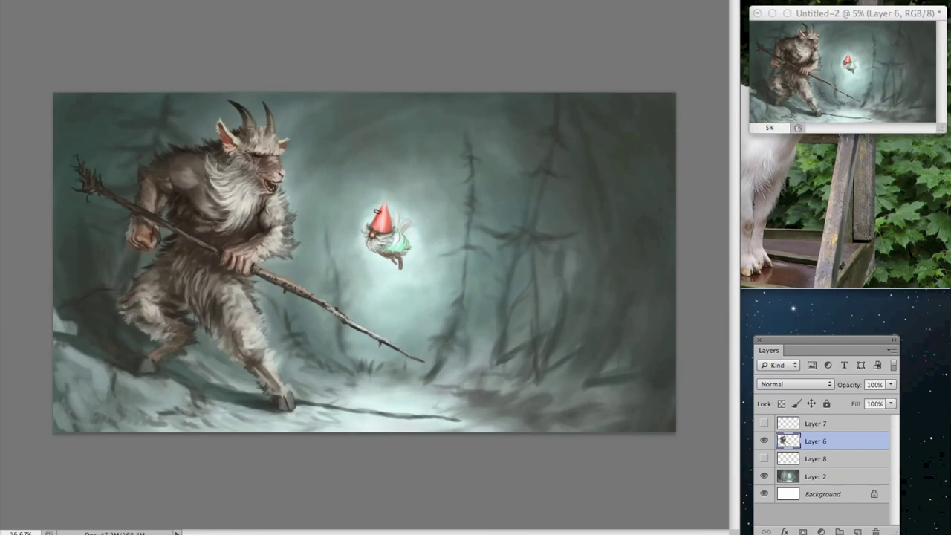
scroll(260, 120, "up", 3)
scroll(379, 147, "down", 3)
scroll(300, 381, "down", 1)
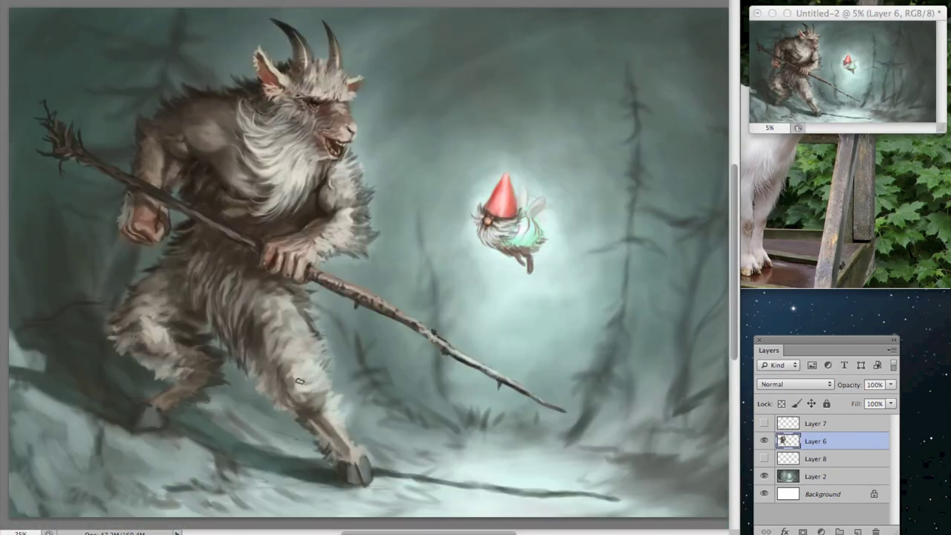
scroll(249, 51, "up", 3)
scroll(562, 89, "down", 3)
scroll(563, 317, "down", 1)
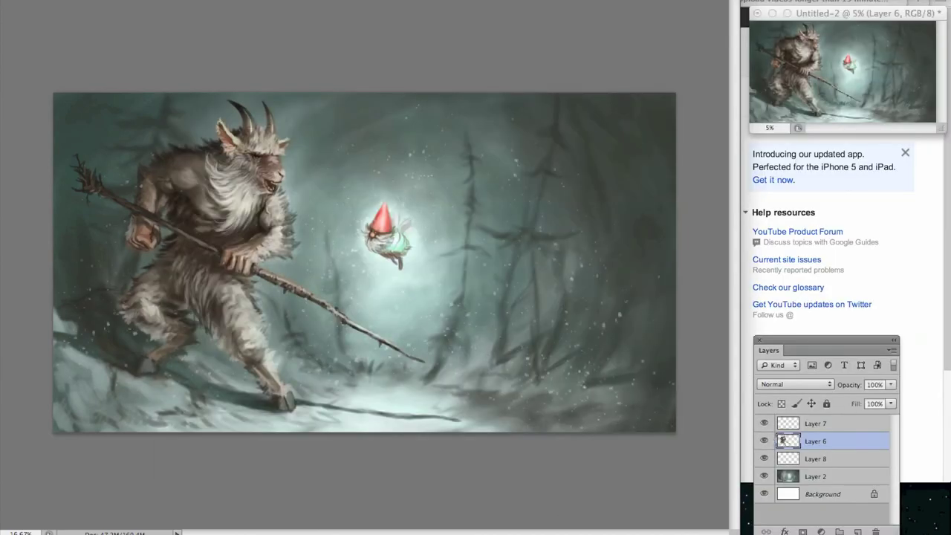
- Add a new Layer 9 with its blend mode set to Overlay
left_click(858, 532)
left_click(795, 384)
left_click(804, 444)
left_click(795, 384)
left_click(777, 471)
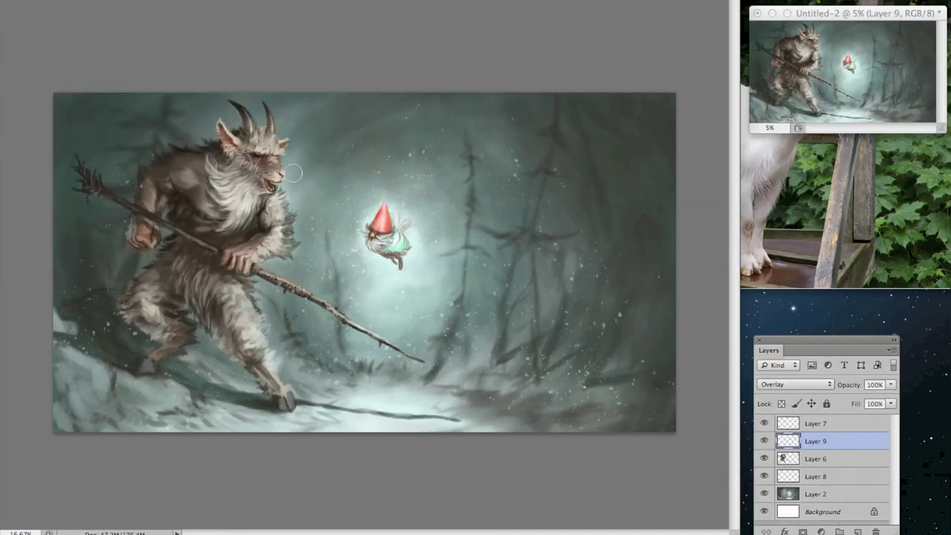
- Paint Overlay light on the goat-man's head, beard and chest, and darken his leg fur
left_click(598, 106)
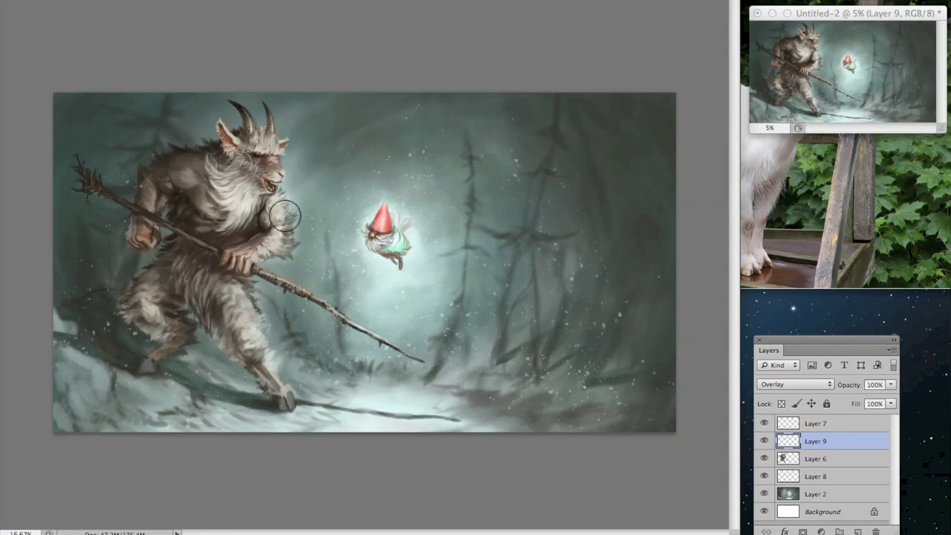
left_click_drag(357, 315, 223, 193)
key("]")
key("]")
key("]")
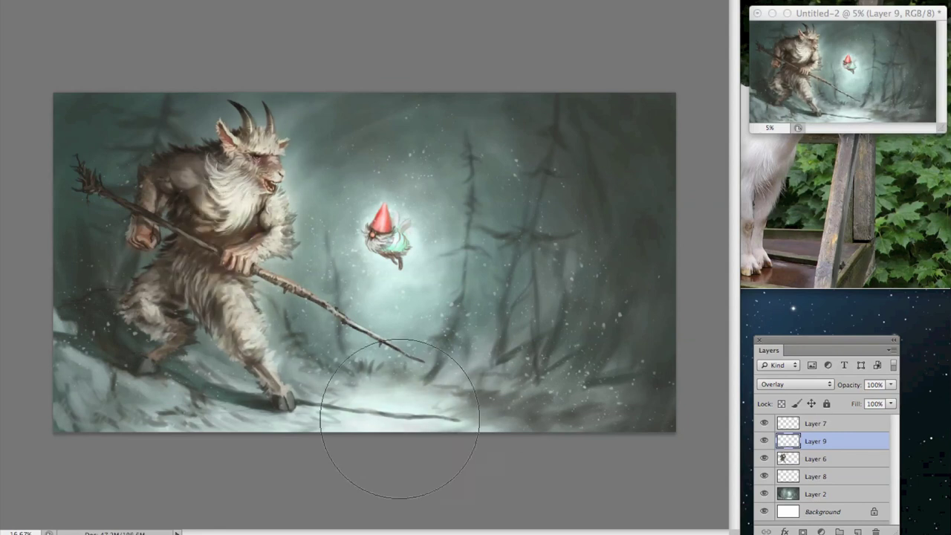
left_click_drag(483, 386, 406, 151)
key("[")
key("[")
key("[")
left_click_drag(237, 167, 220, 211)
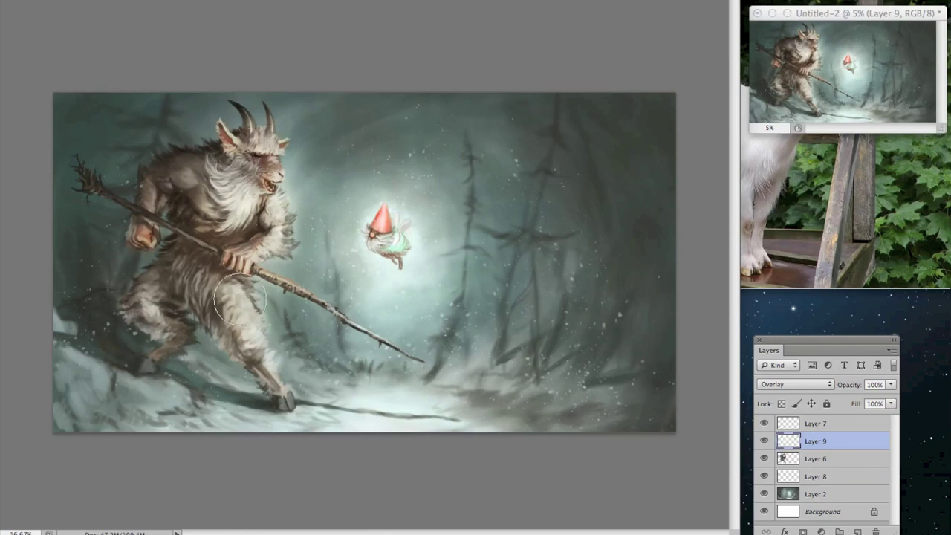
left_click_drag(195, 289, 223, 294)
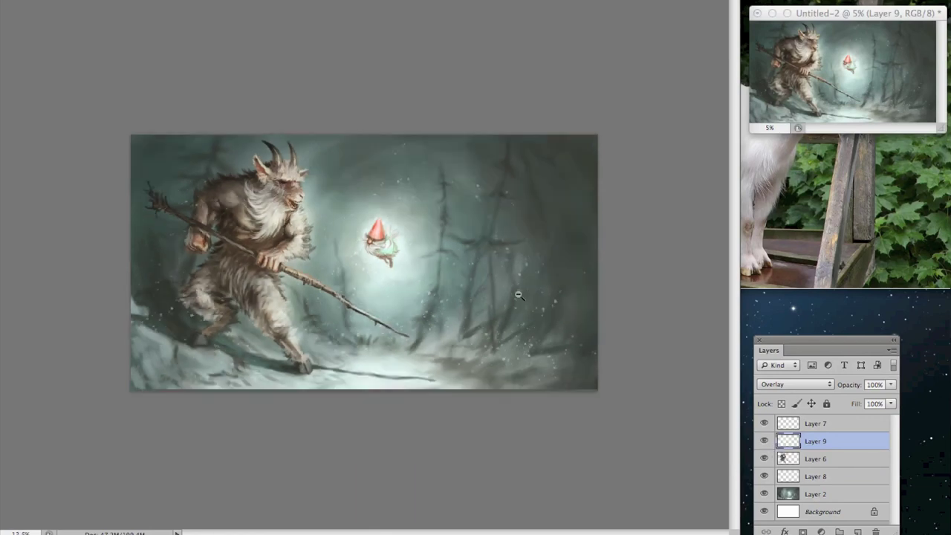
- Free Transform the lassoed gnome on its layer to a smaller size
scroll(442, 312, "up", 1)
left_click(793, 456)
key("ctrl+t")
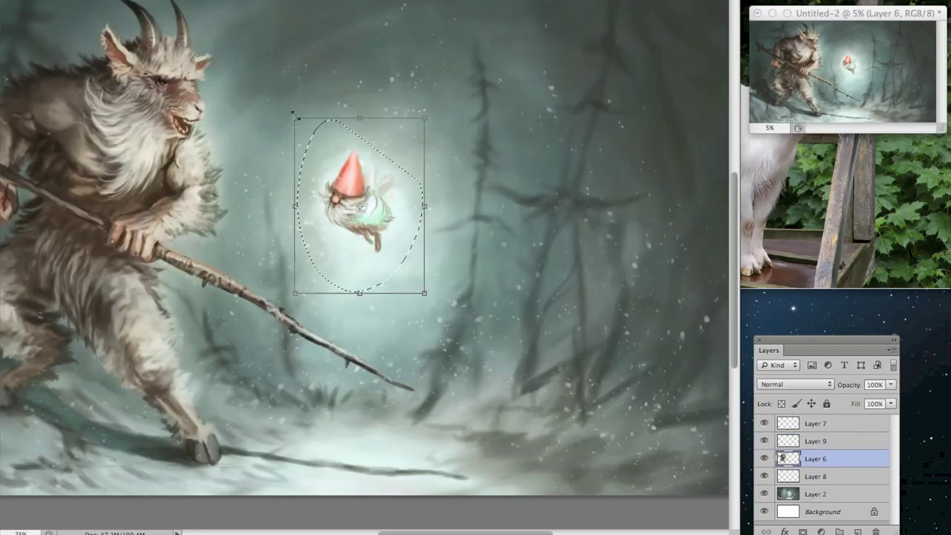
left_click_drag(456, 293, 393, 255)
key("Return")
- Start a crop, pulling in the right edge and adjusting the bottom
scroll(514, 158, "down", 1)
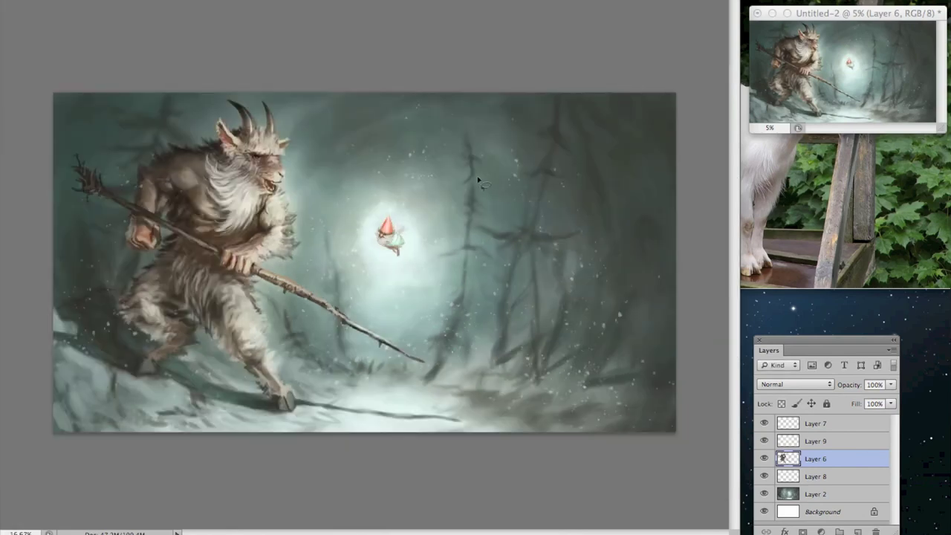
key("c")
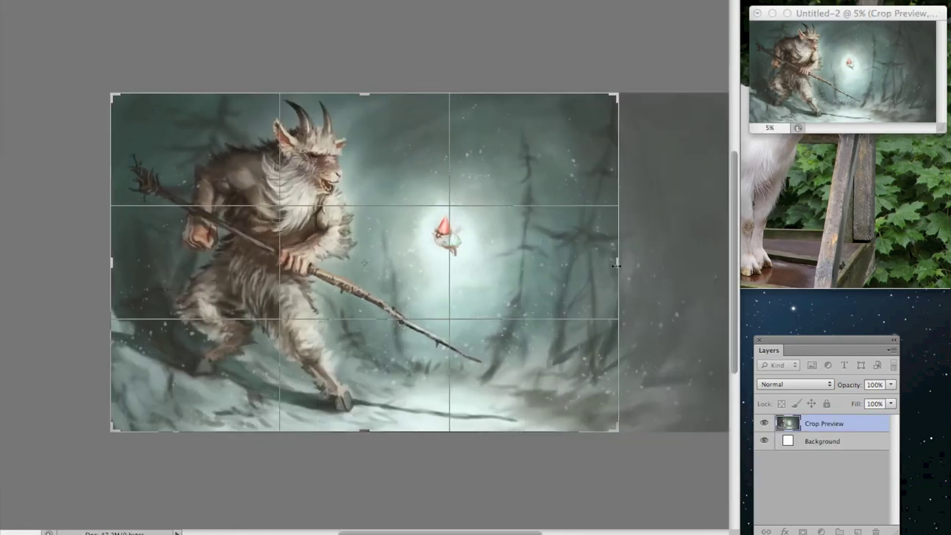
mouse_move(676, 263)
left_mouse_down()
mouse_move(623, 272)
mouse_move(652, 261)
left_mouse_up()
left_click_drag(364, 429, 364, 427)
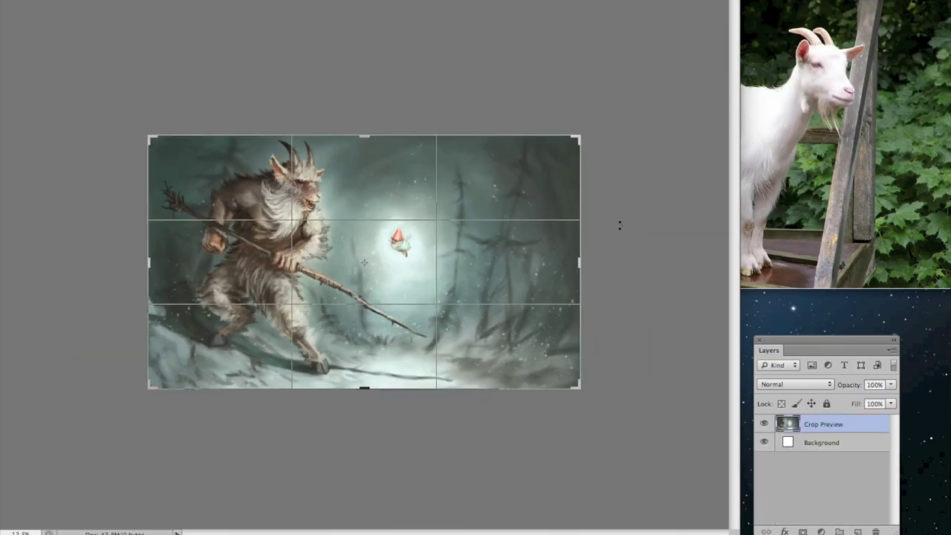
- Restart the crop and trim the painting's right side
key("Escape")
left_click(492, 223)
key("Escape")
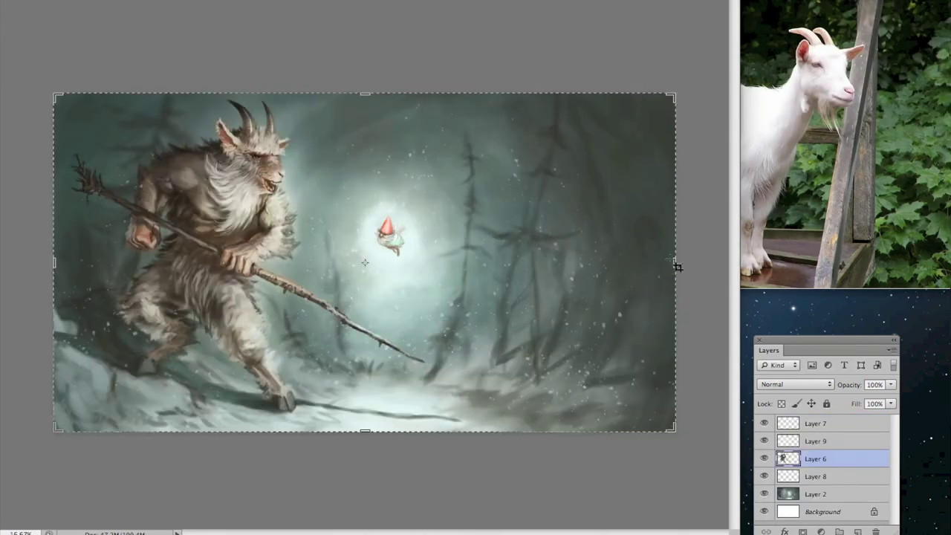
left_click_drag(678, 267, 622, 215)
key("b")
- On a new layer, sign the bottom-right corner and add the year 2013
key("ctrl+plus")
key("ctrl+plus")
key("ctrl+plus")
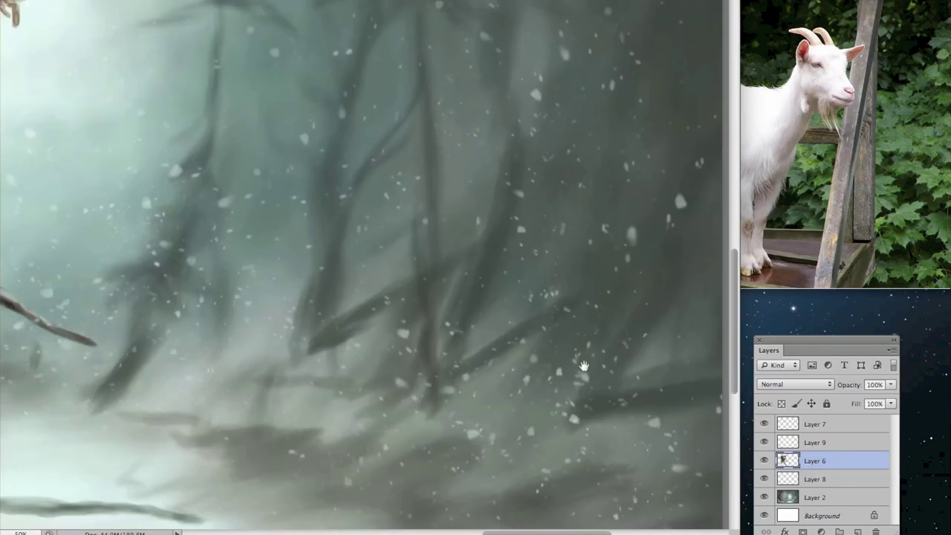
key("ctrl+shift+alt+n")
mouse_move(423, 341)
left_mouse_down()
mouse_move(404, 375)
mouse_move(563, 341)
left_mouse_up()
left_click_drag(427, 405, 550, 434)
key("ctrl+minus")
key("ctrl+minus")
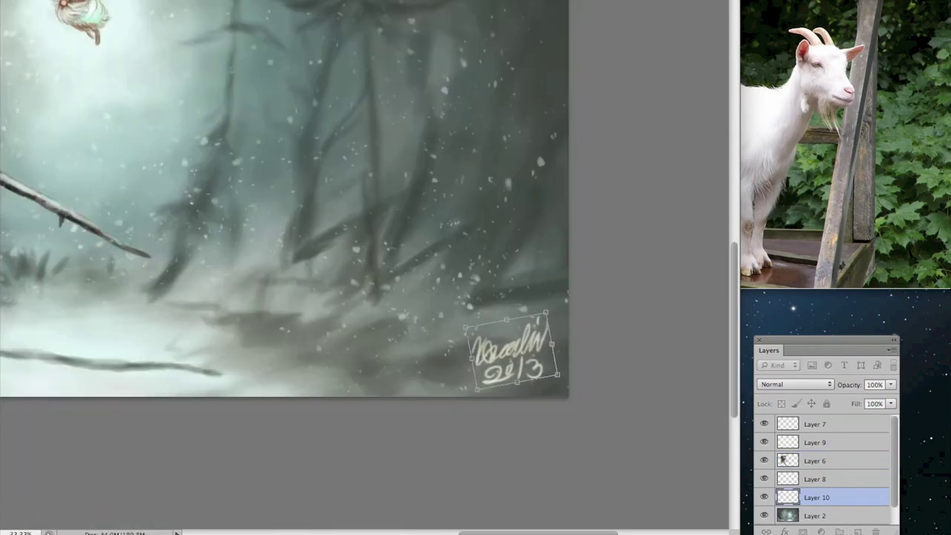